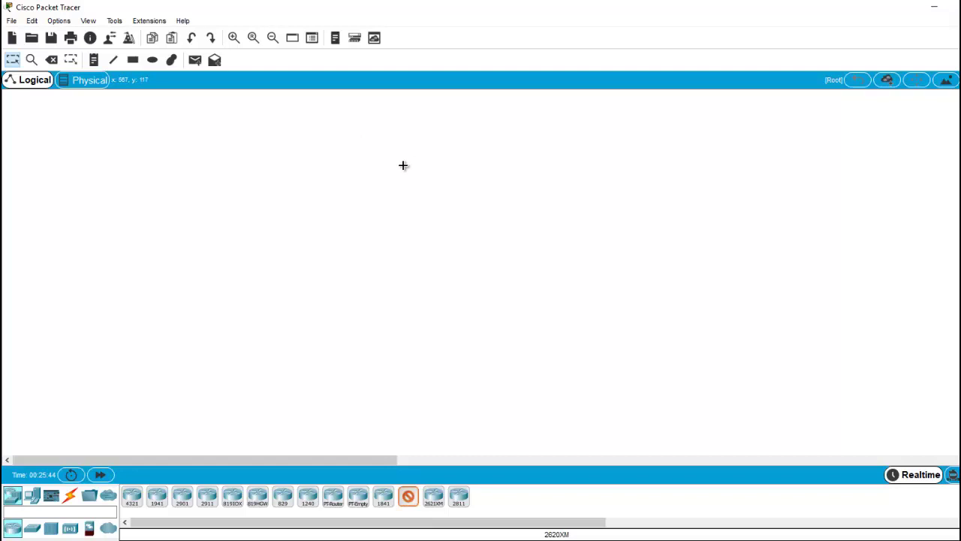
Place a 2620XM router in the logical workspace and a 2950-24 switch below it.
click(382, 172)
drag(382, 172, 372, 171)
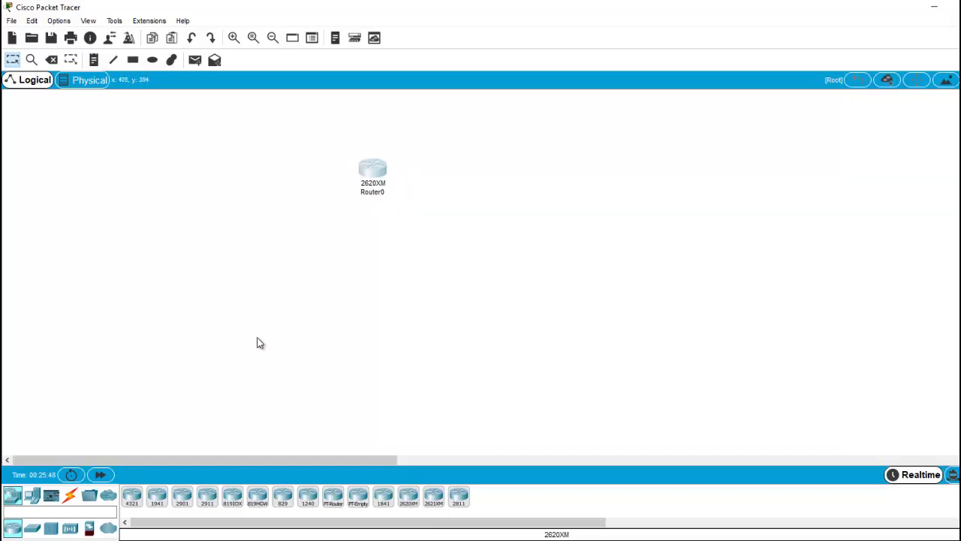
click(32, 528)
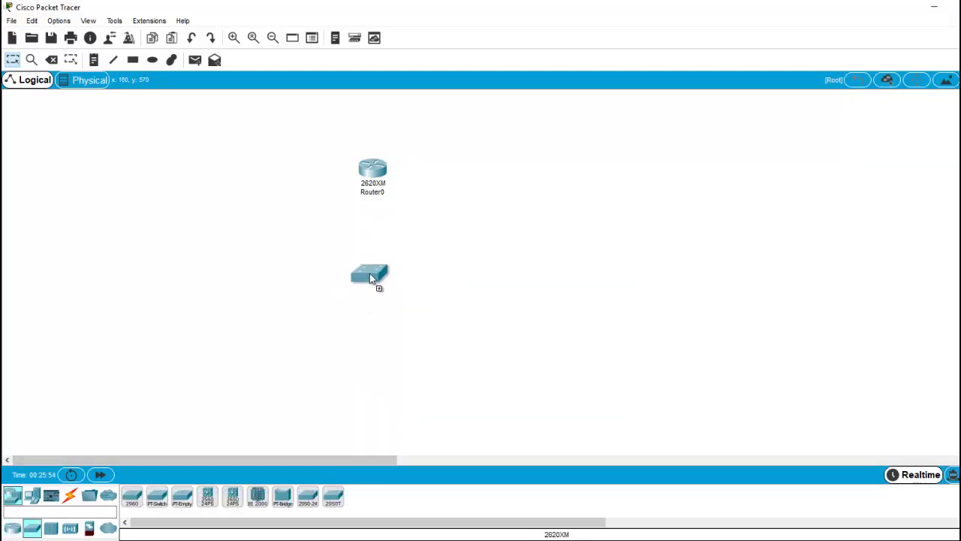
click(371, 276)
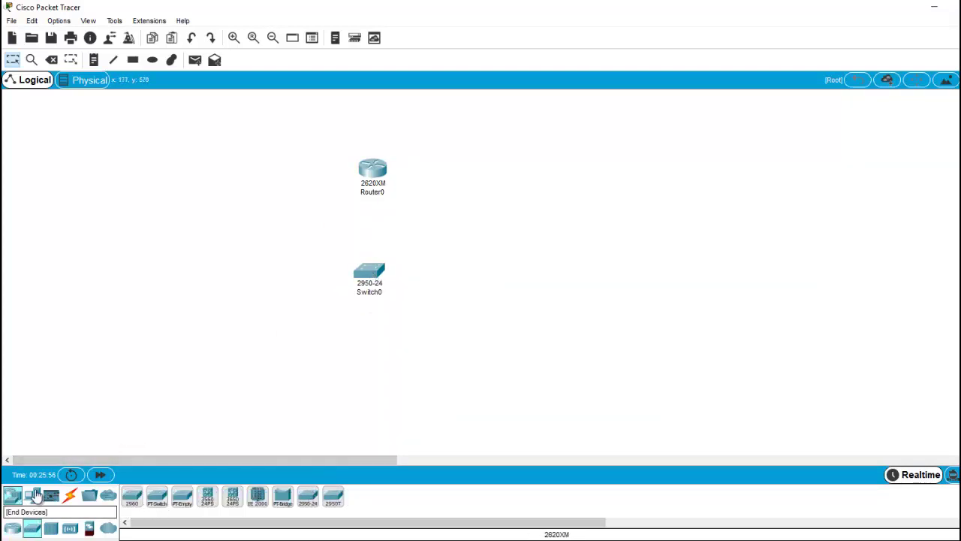
Add three PCs in a row below the switch and one server to the left of the switch.
click(33, 498)
click(131, 496)
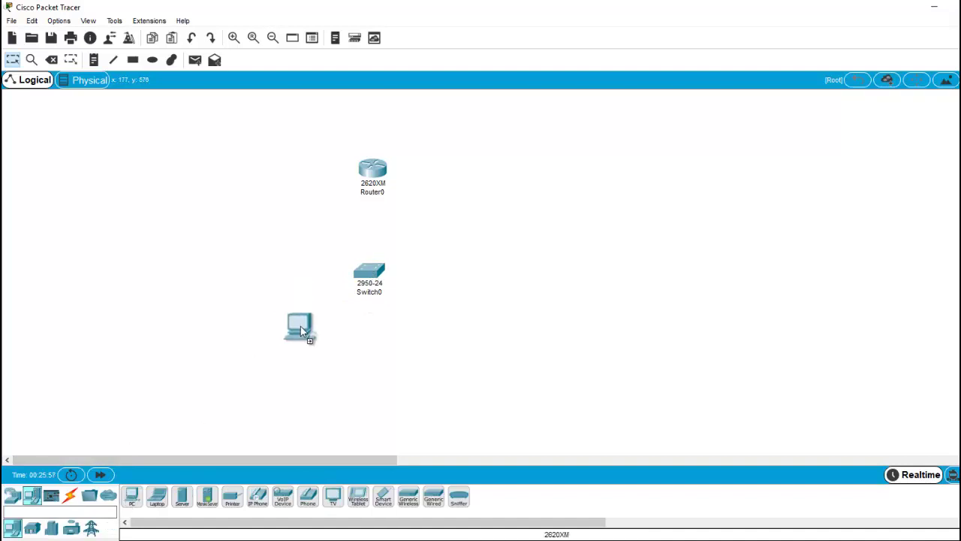
click(272, 371)
click(131, 495)
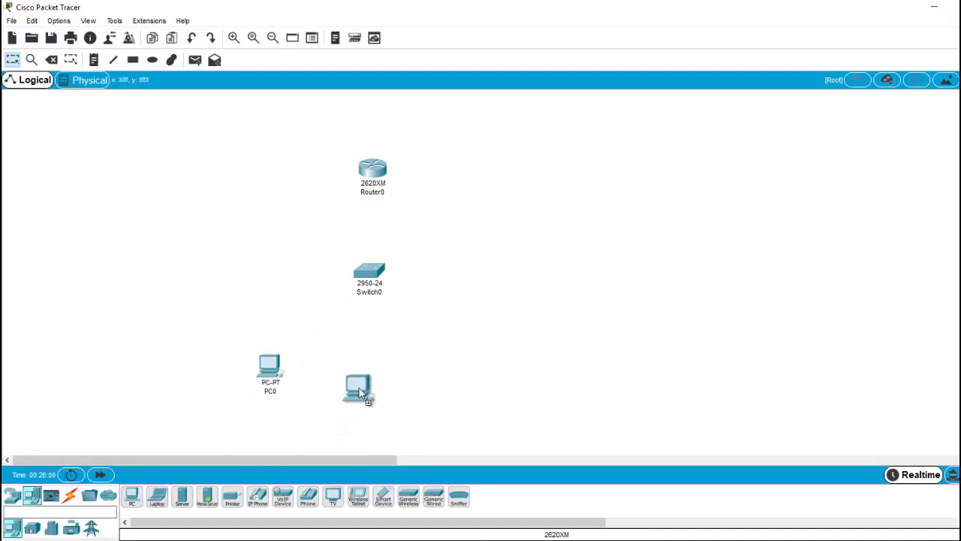
click(369, 377)
drag(133, 497, 467, 381)
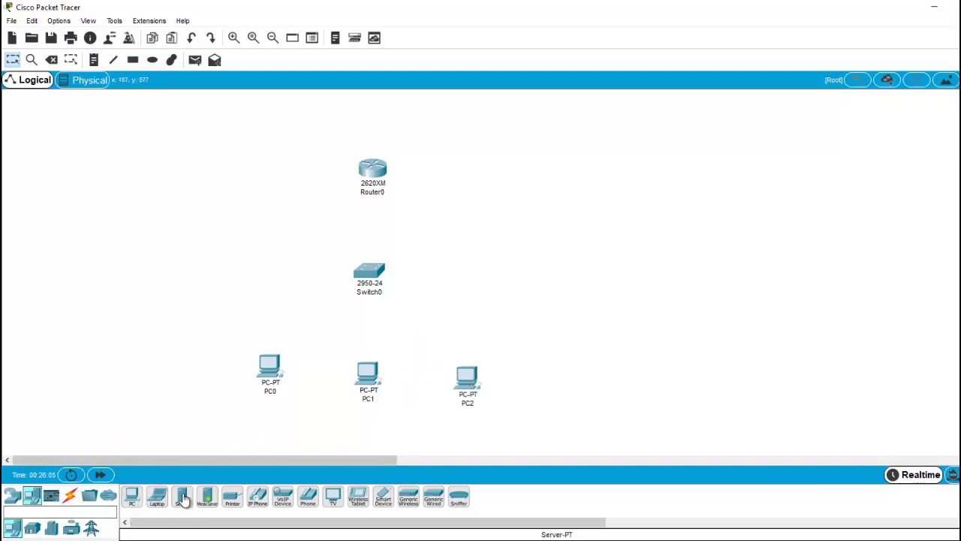
drag(182, 497, 208, 260)
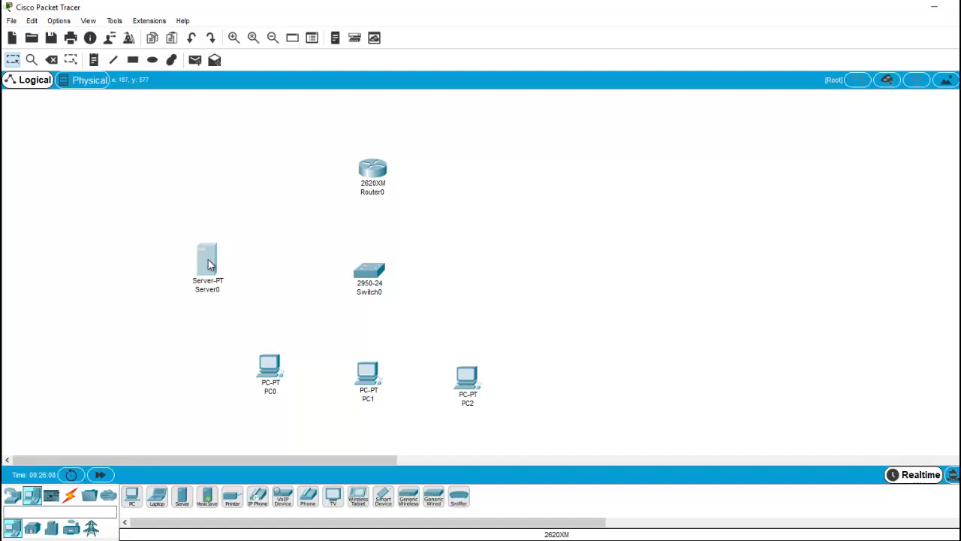
Give the server the static IP address 192.168.1.1 with subnet mask 255.255.255.0.
click(209, 264)
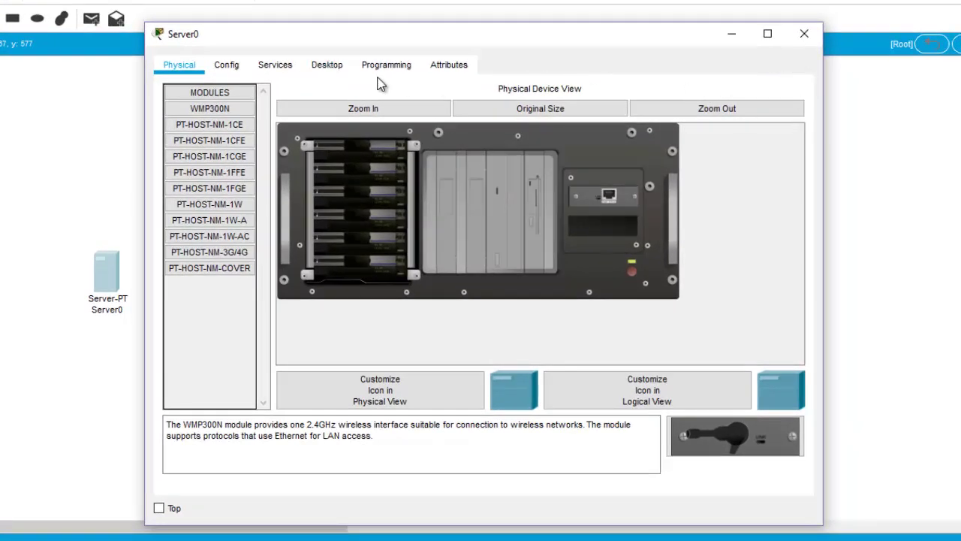
click(326, 67)
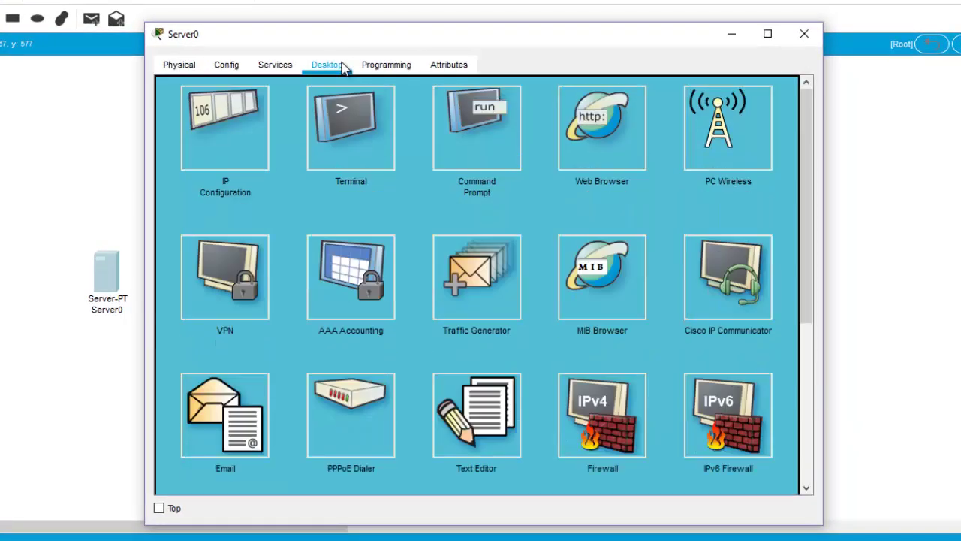
click(236, 129)
click(406, 156)
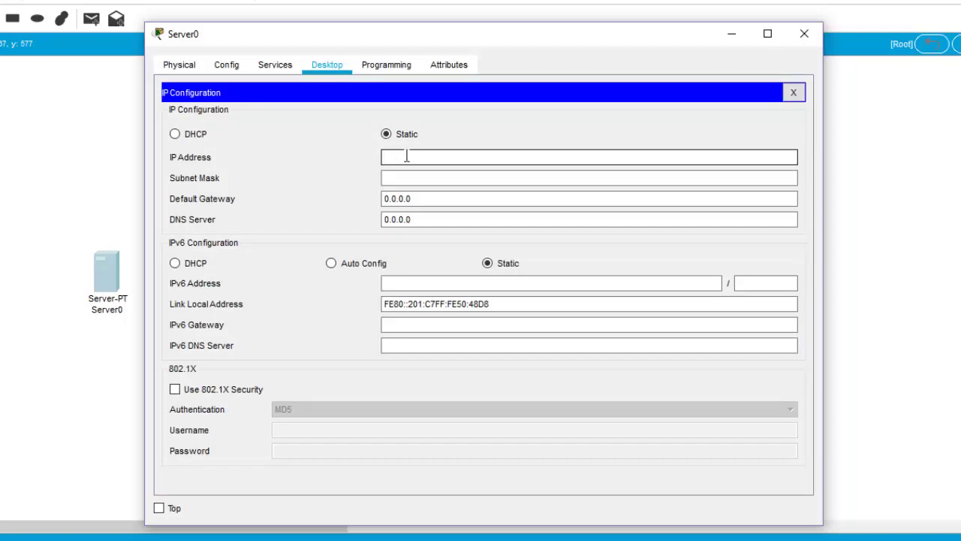
text(192.168.1.1)
click(464, 178)
Change the server's IP address to 192.168.1.2, set its default gateway to 192.168.1.1, and close the IP configuration.
drag(429, 196, 352, 196)
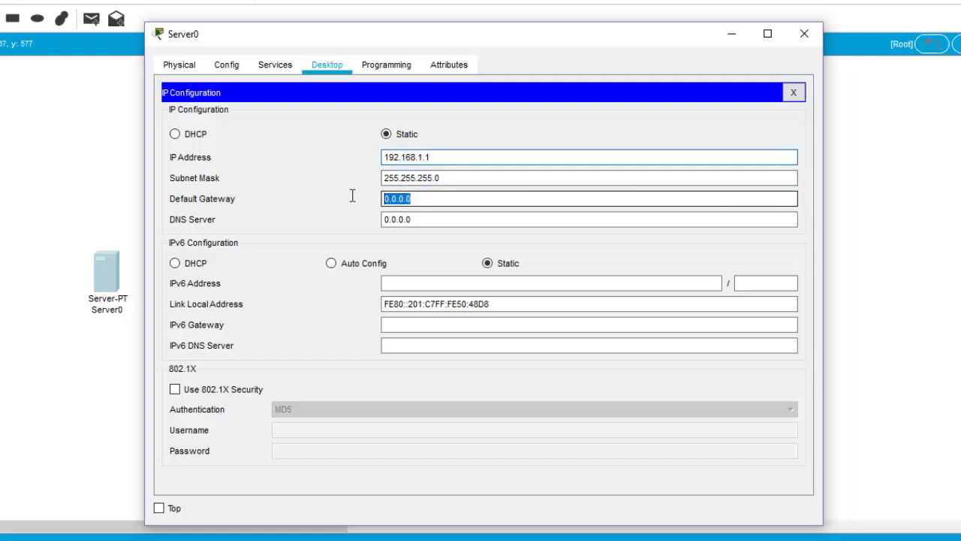
click(447, 157)
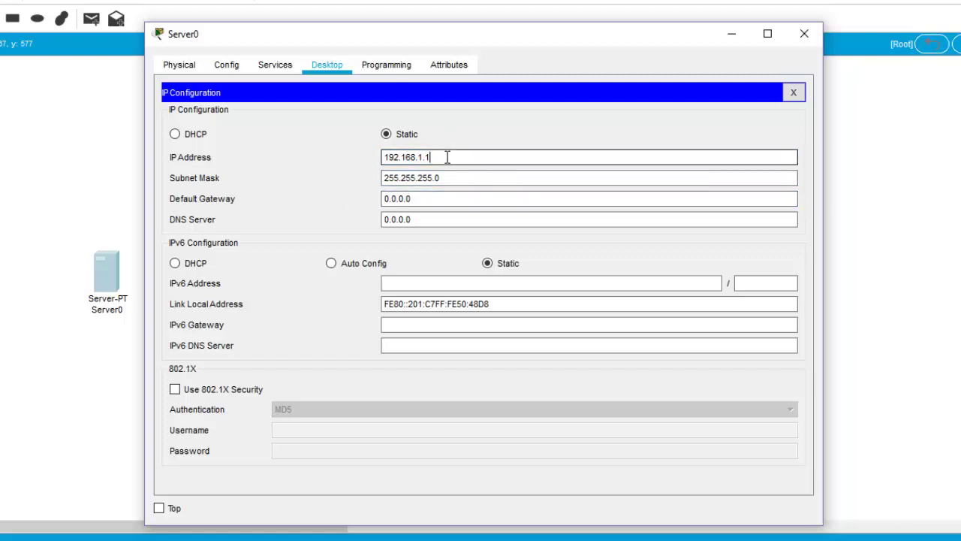
drag(430, 198, 362, 204)
text(1)
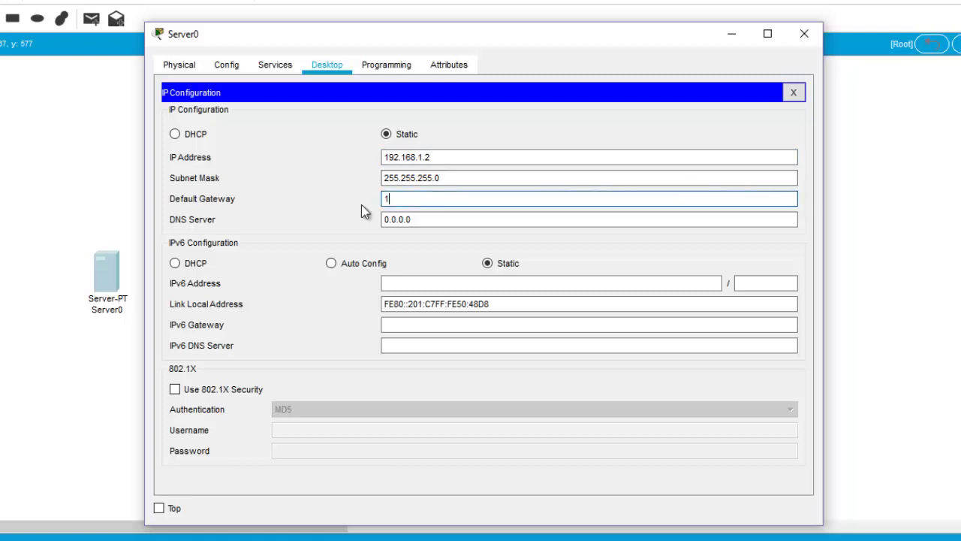
text(92.168.1.1)
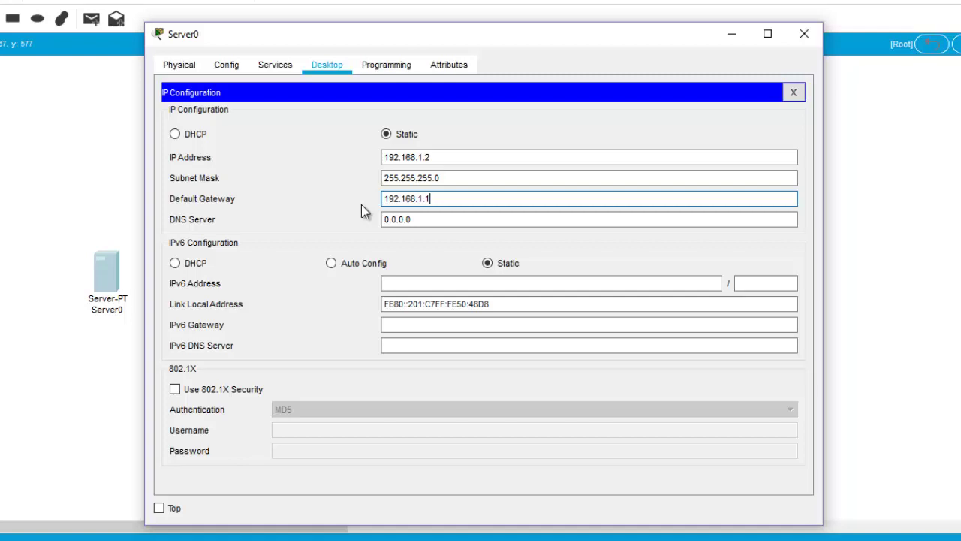
click(444, 219)
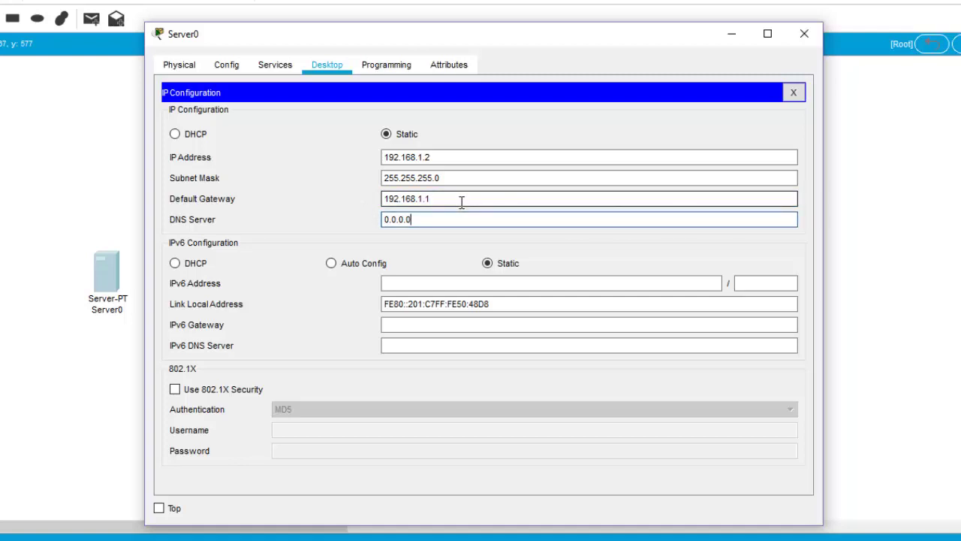
click(461, 201)
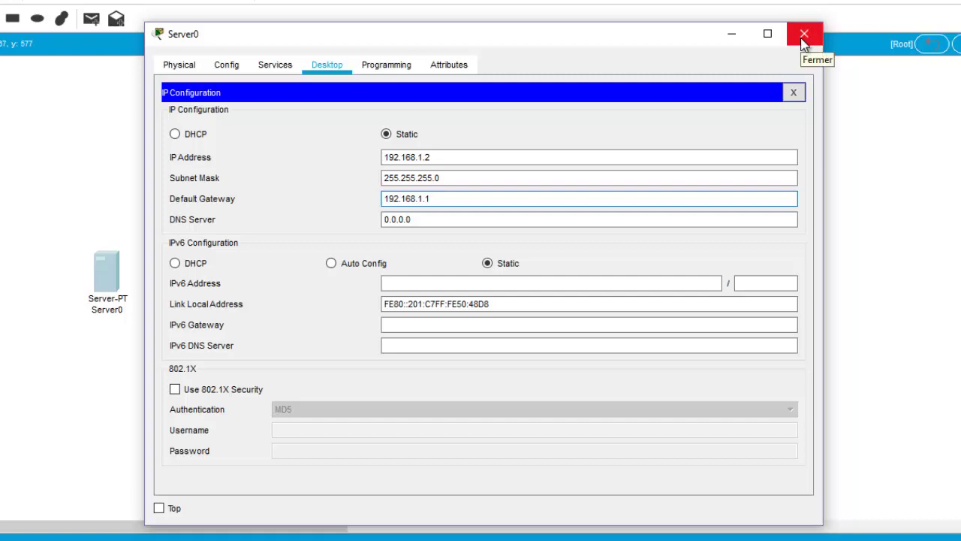
click(793, 93)
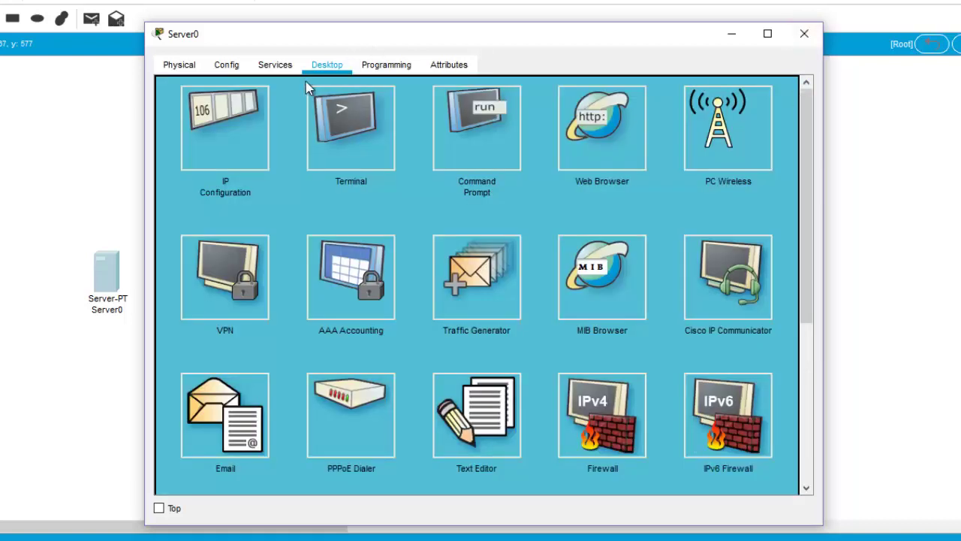
In the server's DHCP service, set the serverPool default gateway to 192.168.1.1 and the start IP address to 192.168.1.3.
click(277, 75)
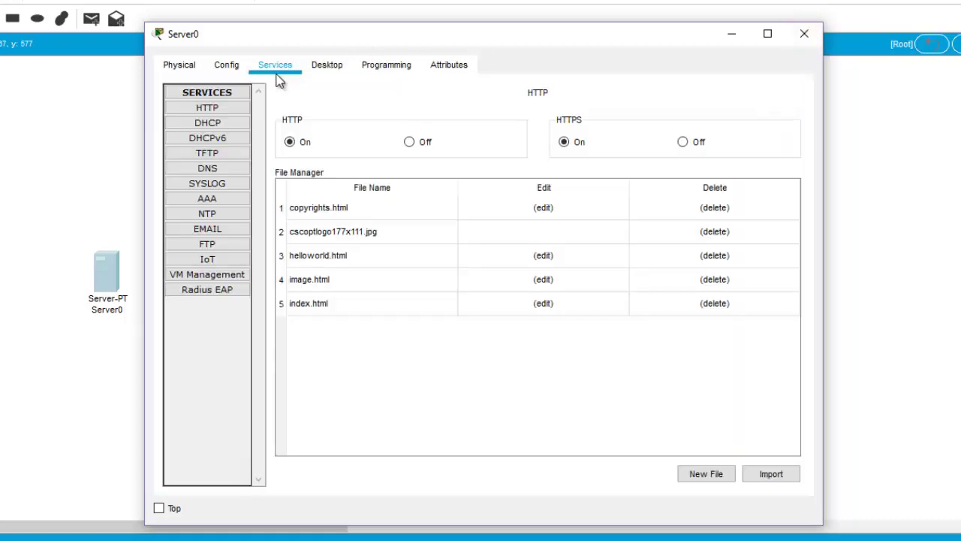
click(223, 127)
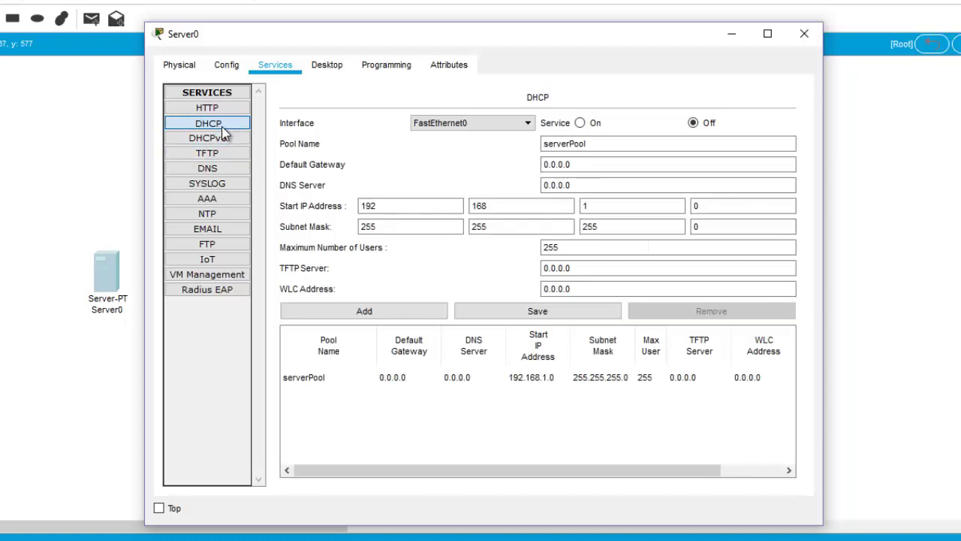
double_click(586, 162)
text(192)
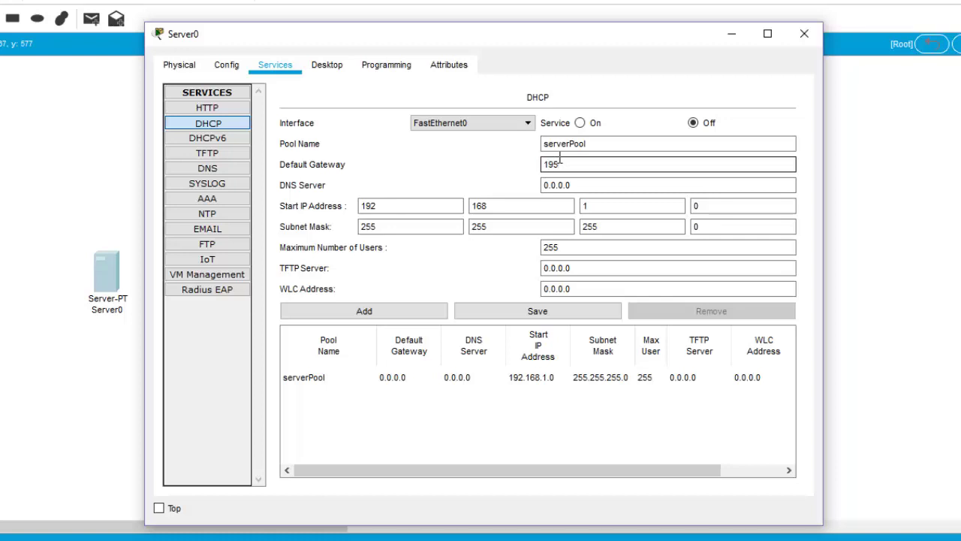
text(.168.1.1)
click(617, 206)
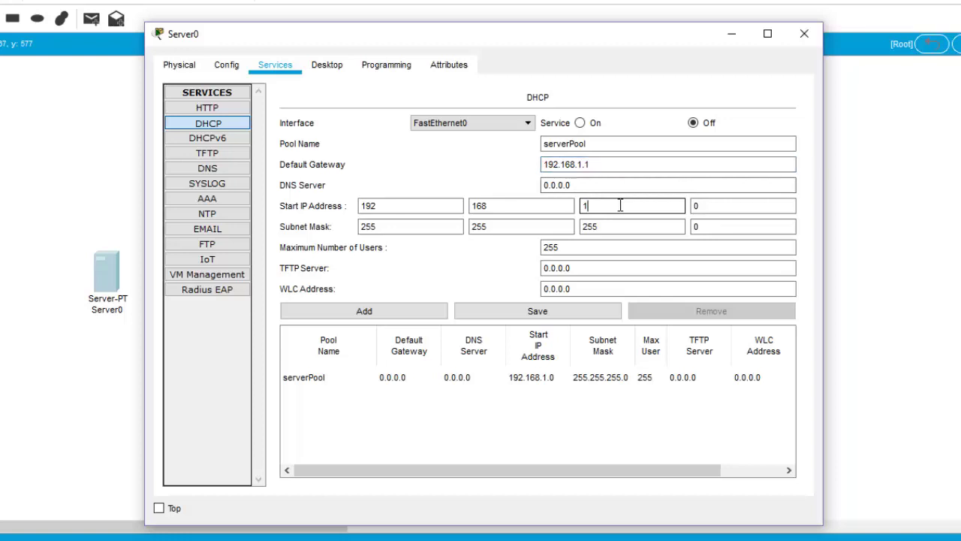
click(696, 208)
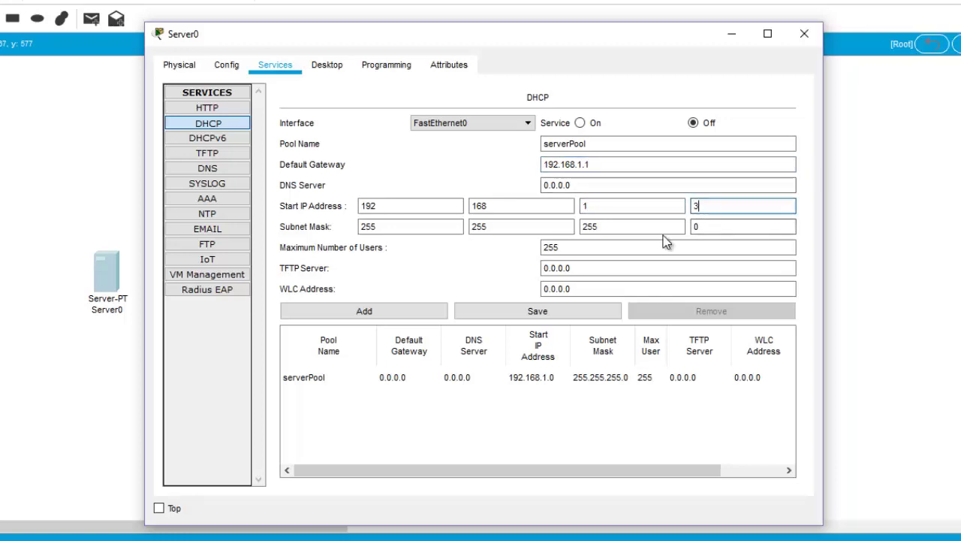
Turn on the DHCP service and save the serverPool settings.
click(570, 248)
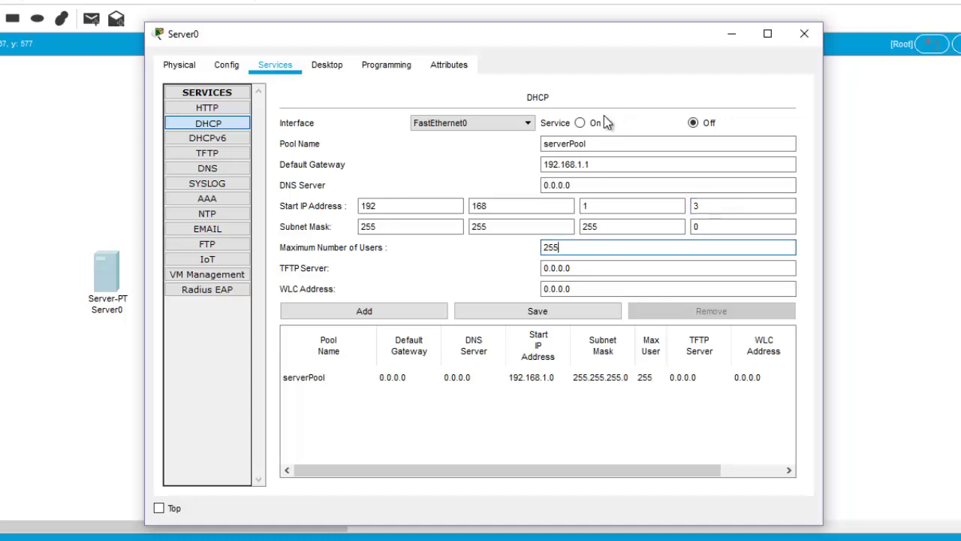
click(581, 124)
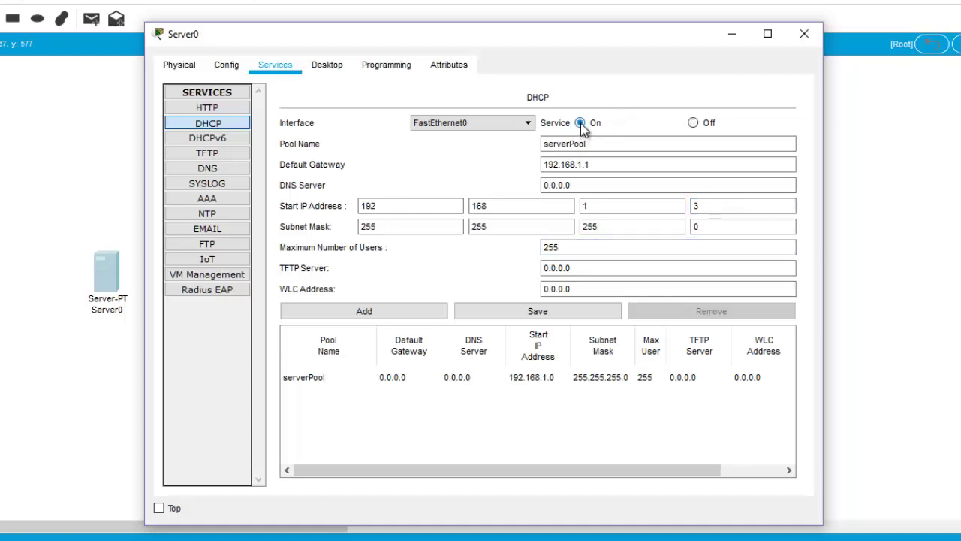
click(551, 310)
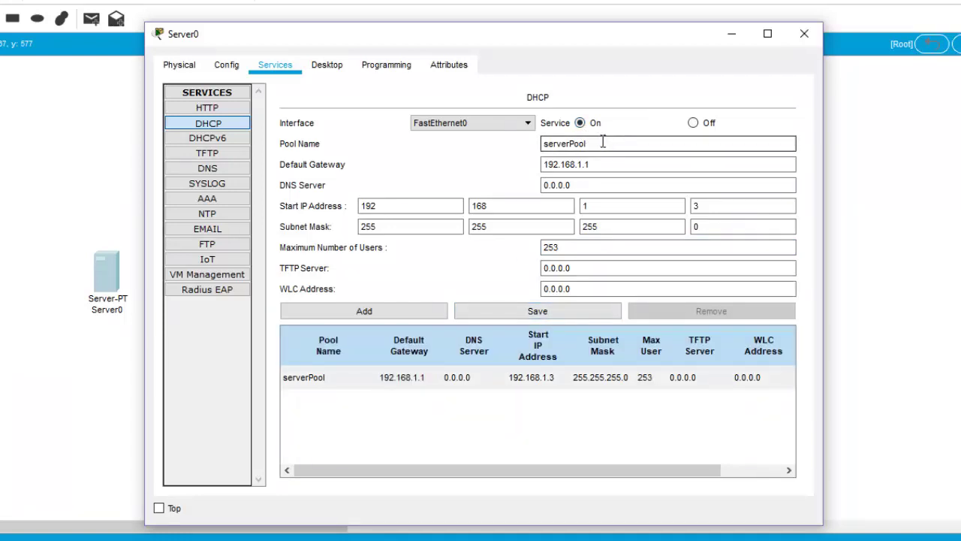
Enter serveur2 as the pool name for a second DHCP pool.
drag(603, 144, 533, 149)
text(po)
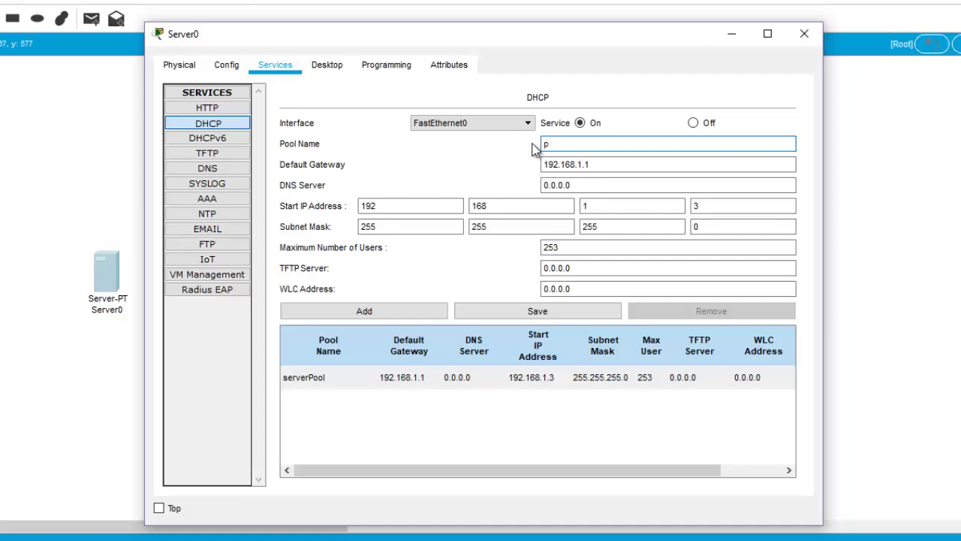
key(BackSpace)
text(ser)
text(vers)
key(BackSpace)
key(BackSpace)
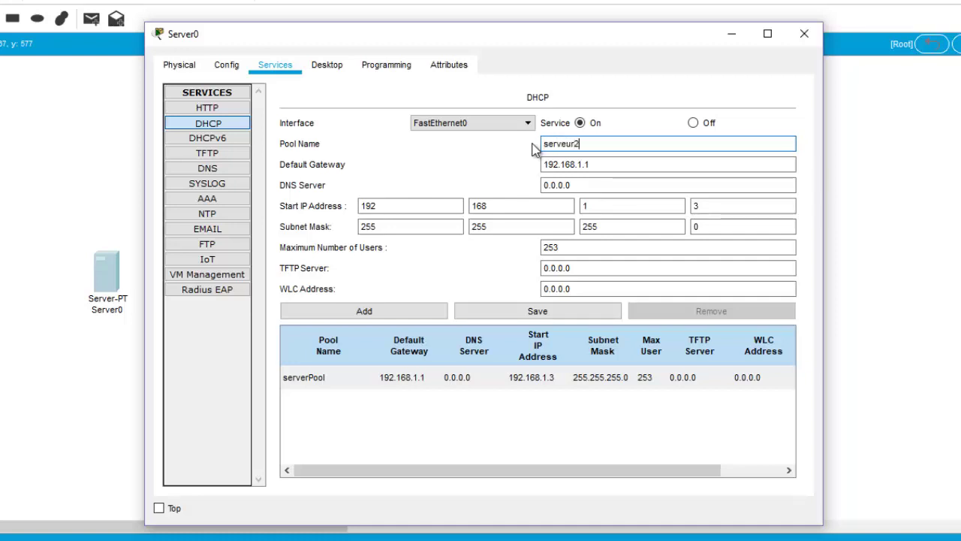
text(ur2)
Set the serveur2 pool's default gateway to 192.168.2.1 and the last octet of its start IP address to 2.
click(594, 164)
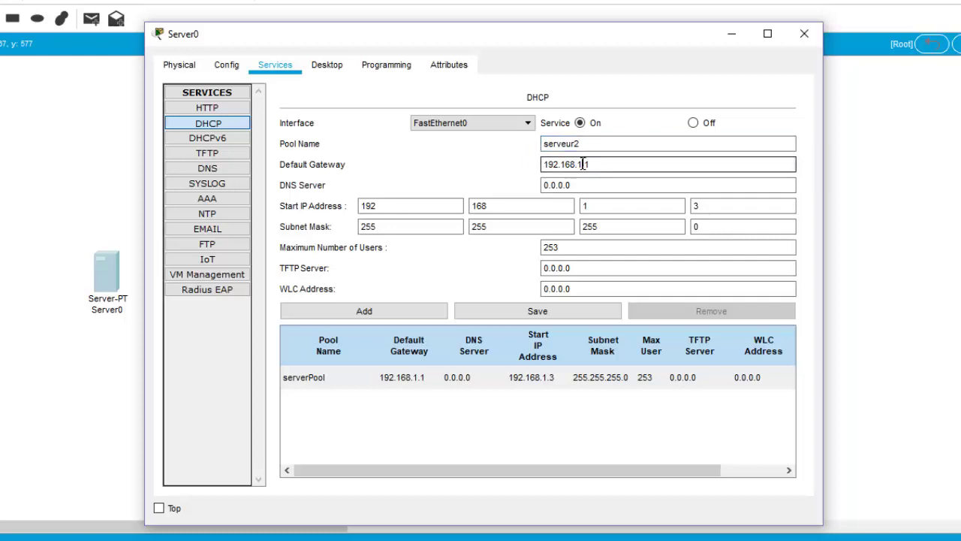
key(BackSpace)
key(BackSpace)
double_click(695, 205)
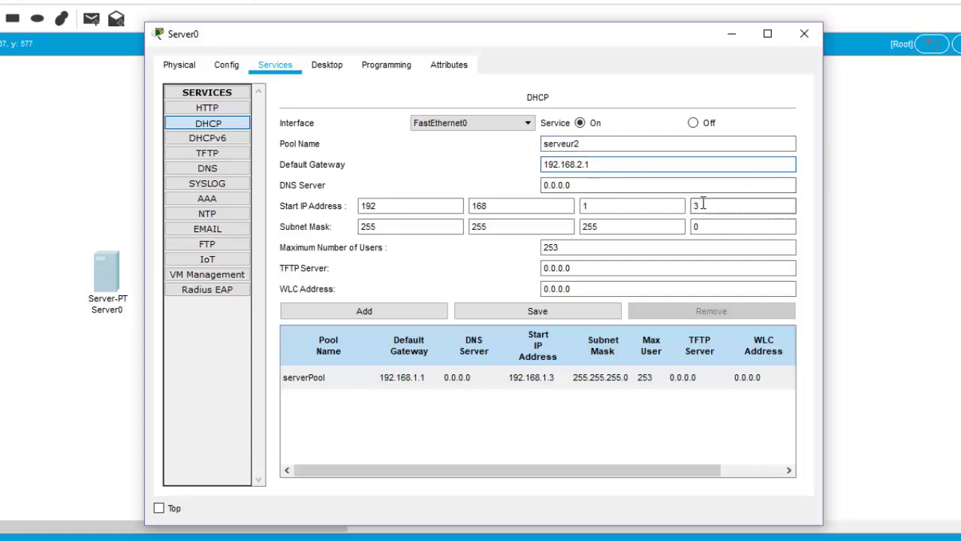
key(BackSpace)
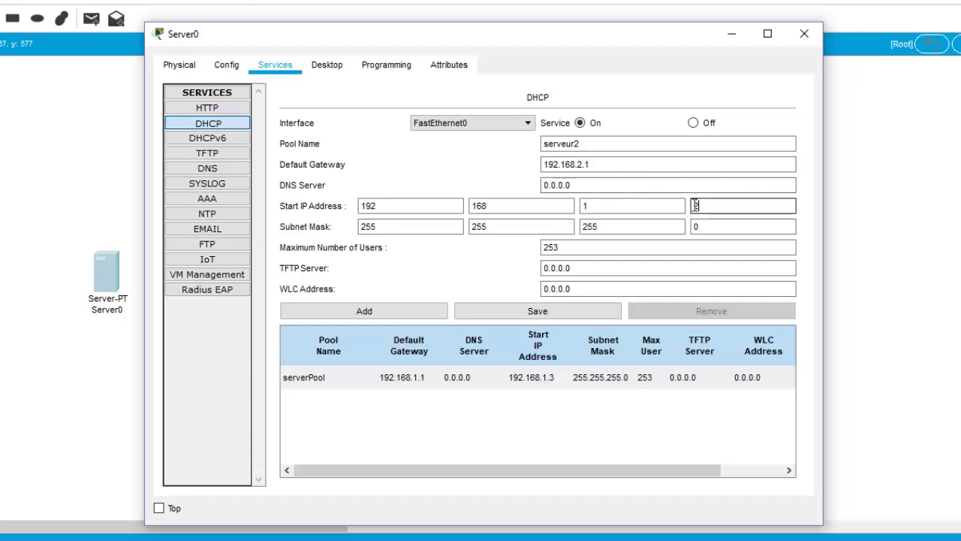
text(2)
Set the third octet of the start IP address to 2 and add the serveur2 pool to the DHCP server.
click(593, 247)
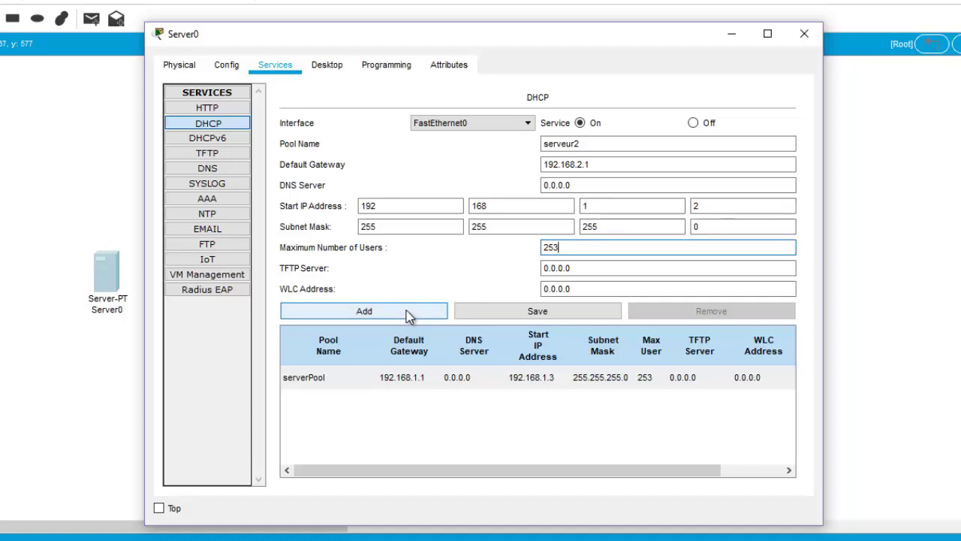
click(609, 206)
key(BackSpace)
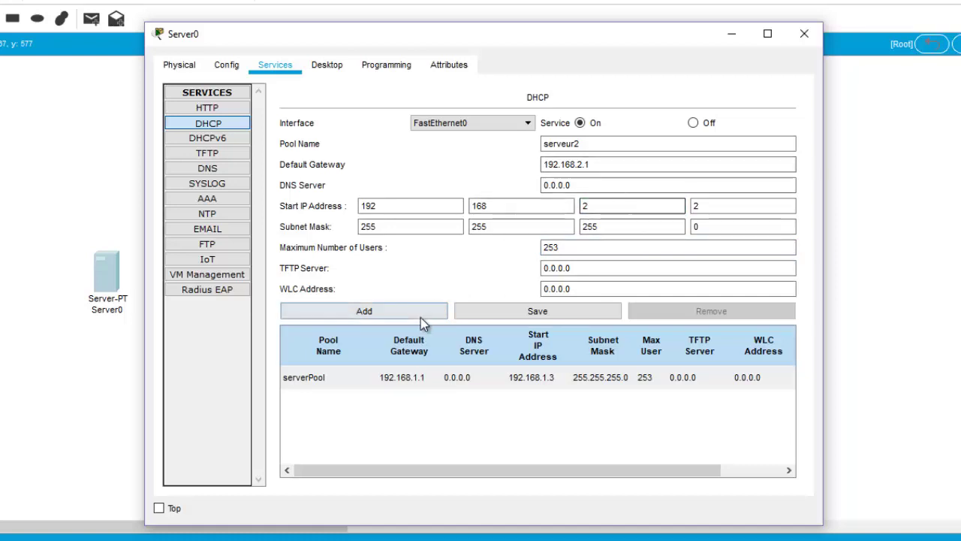
click(398, 315)
Change the DHCP pool form's default gateway to 192.168.3.1 and the third octet of its start IP address to 3.
click(600, 164)
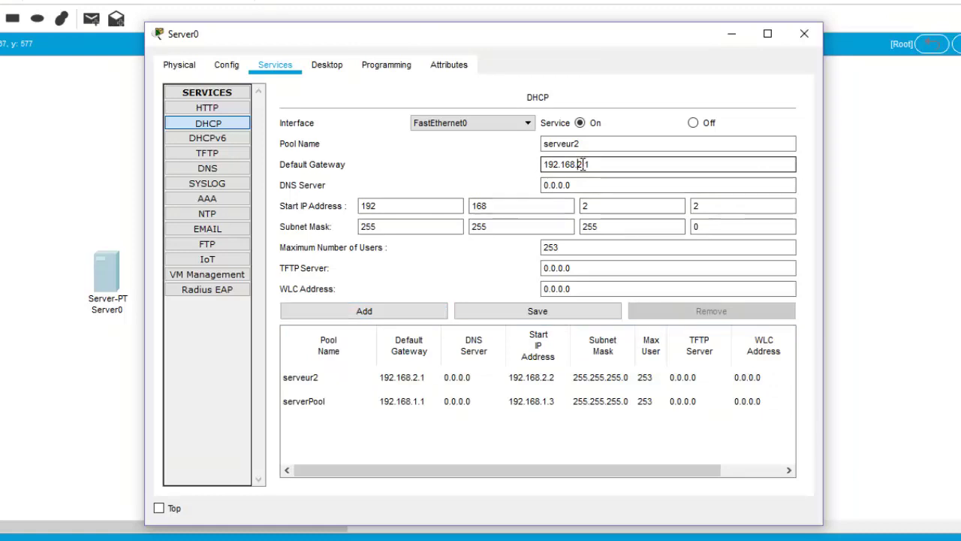
key(BackSpace)
double_click(585, 207)
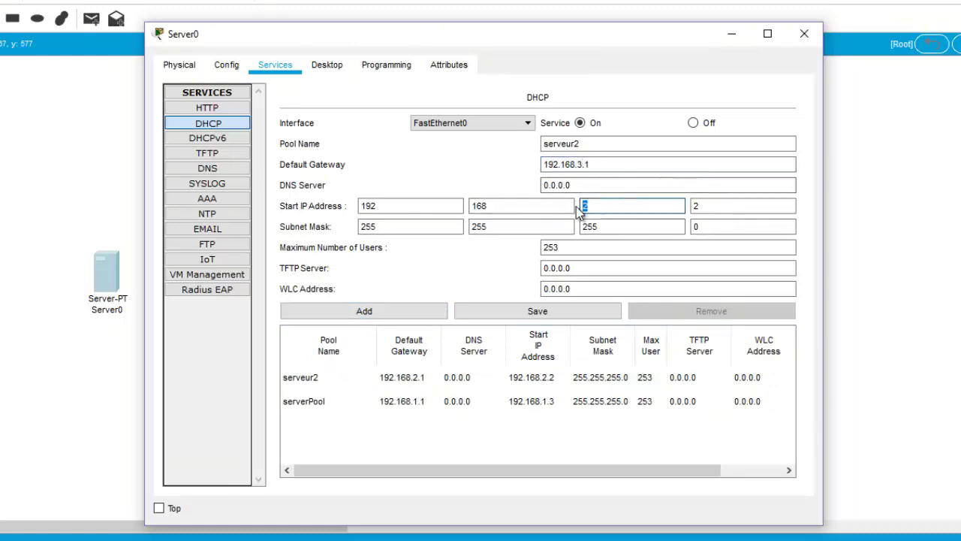
text(3)
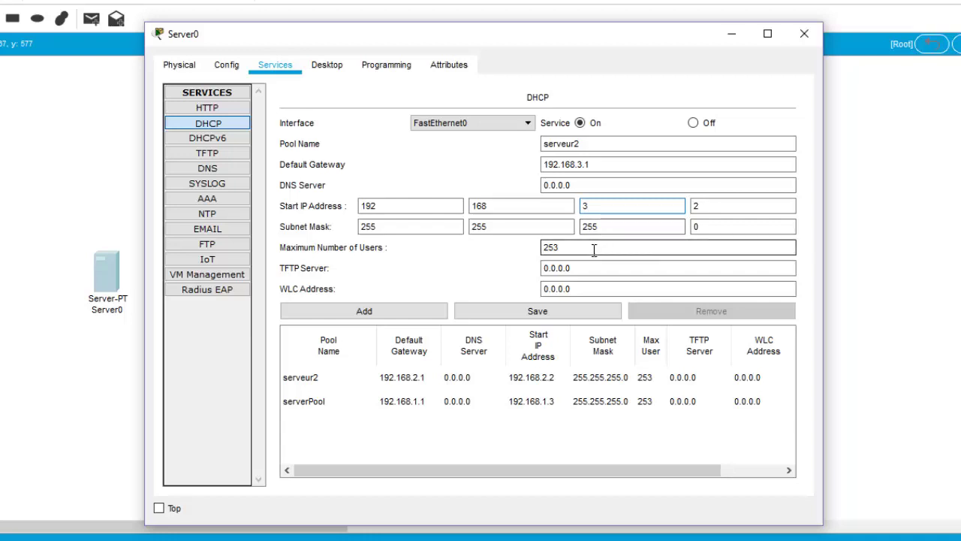
Name the pool serveur3 and add it to the server as a new DHCP pool.
click(592, 144)
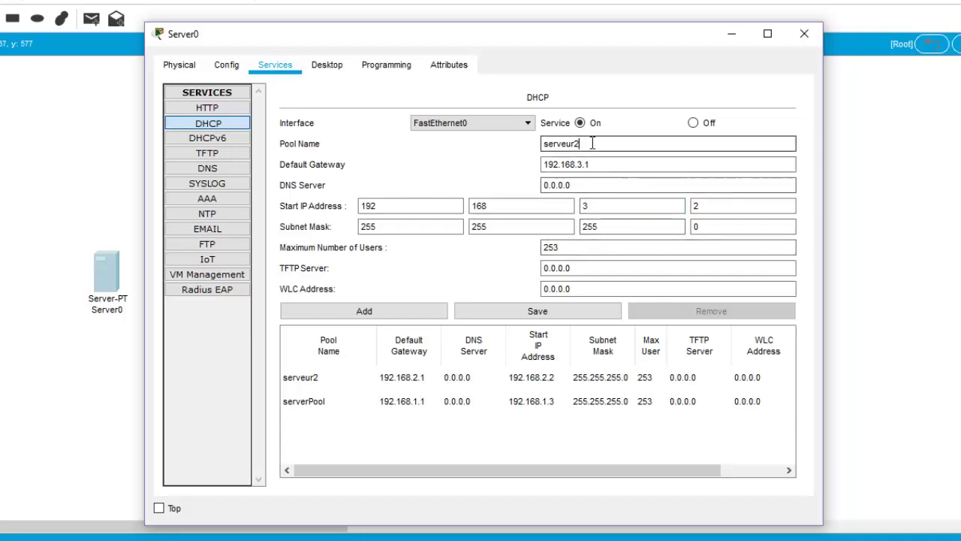
key(BackSpace)
text(3)
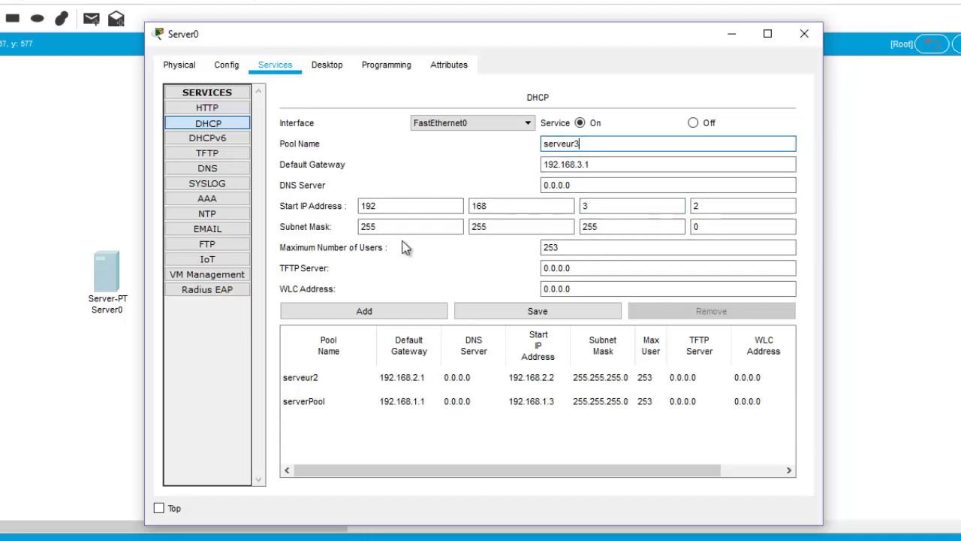
click(394, 316)
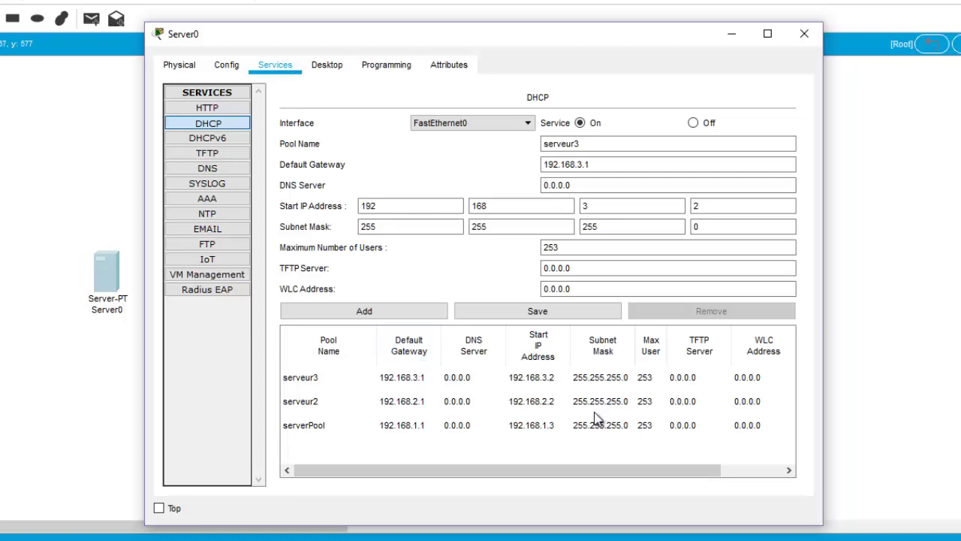
Review the settings of the serveur3, serveur2 and serverPool DHCP pools, and close the Server0 configuration.
click(554, 380)
click(543, 405)
click(545, 428)
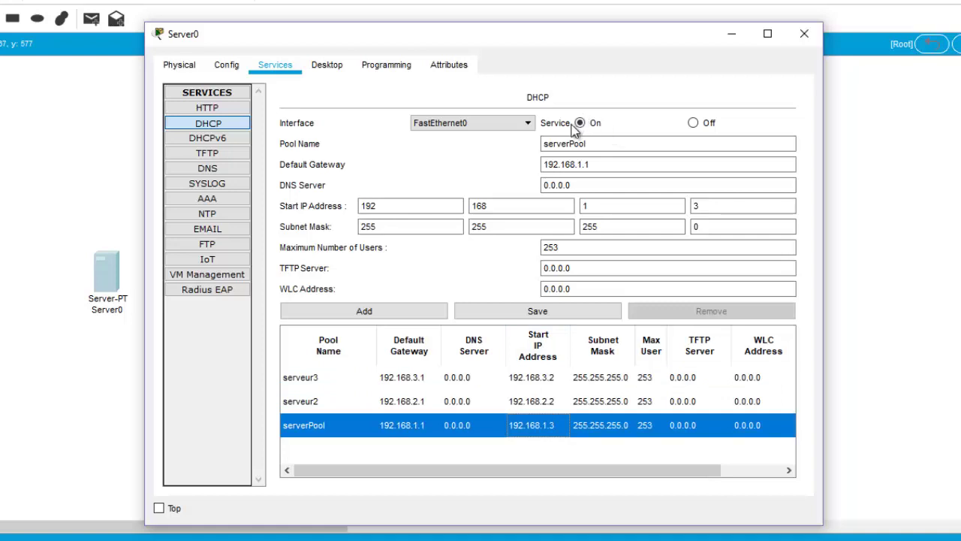
click(535, 403)
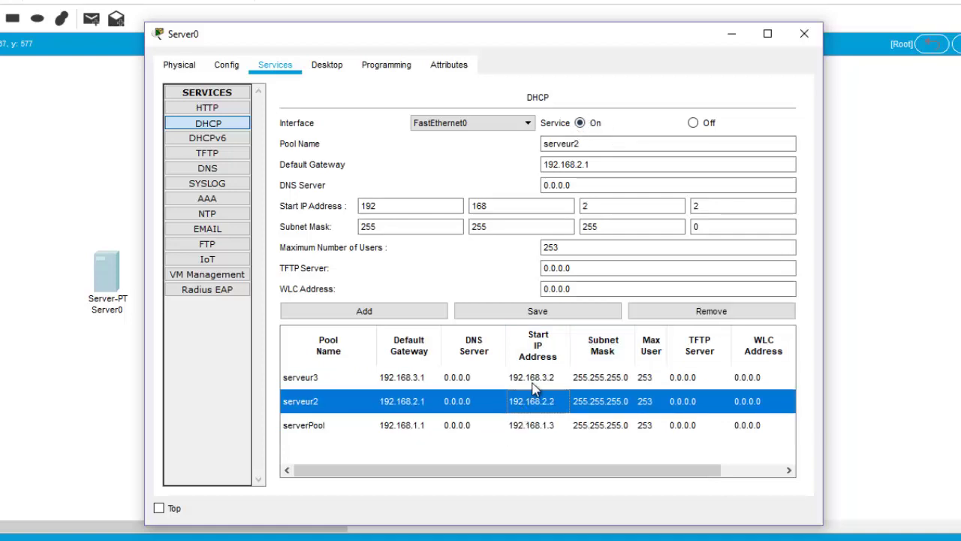
click(537, 381)
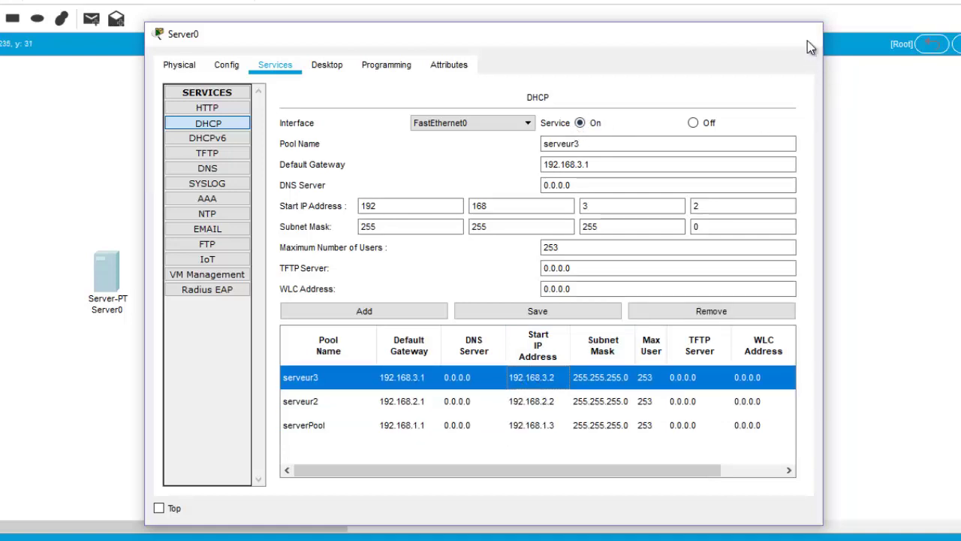
click(805, 36)
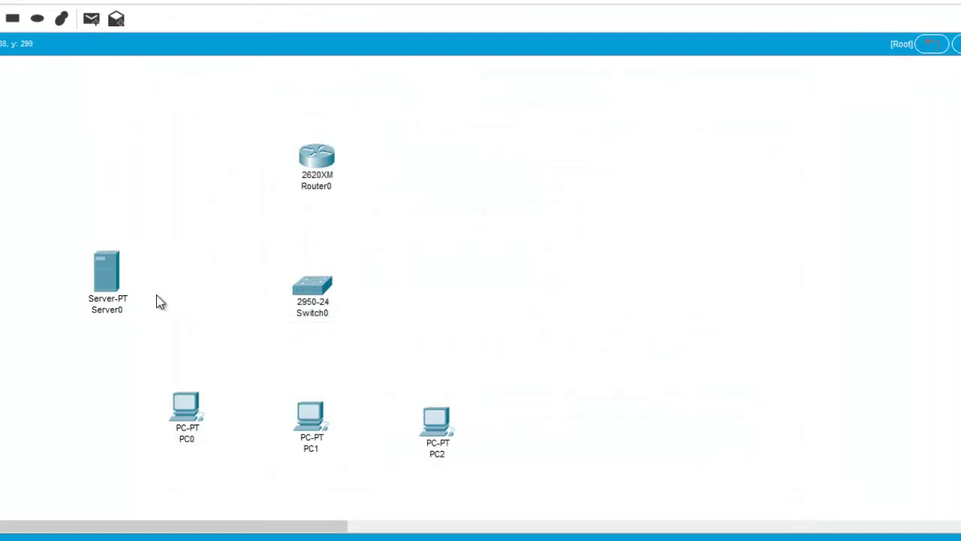
Open Switch0's command-line interface and enter privileged mode with en.
click(321, 281)
click(382, 82)
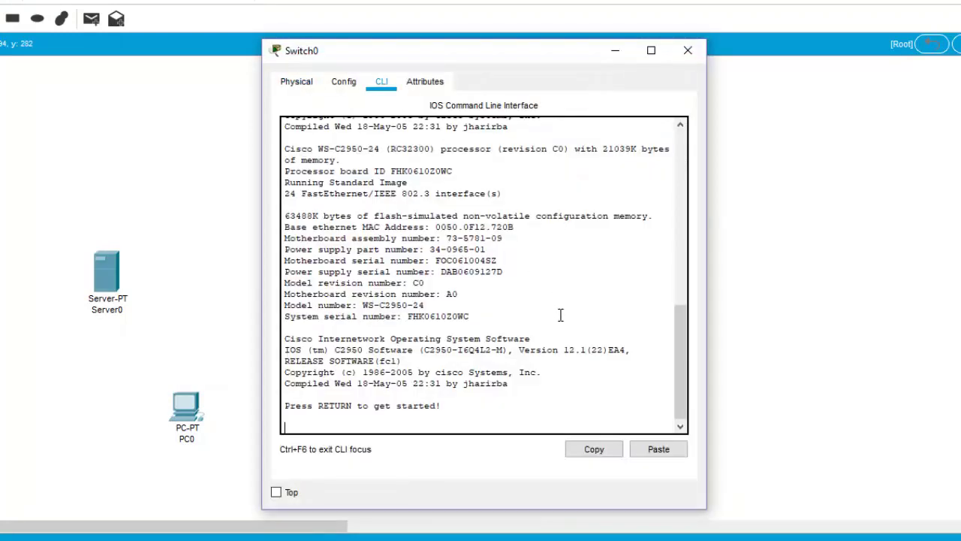
key(Return)
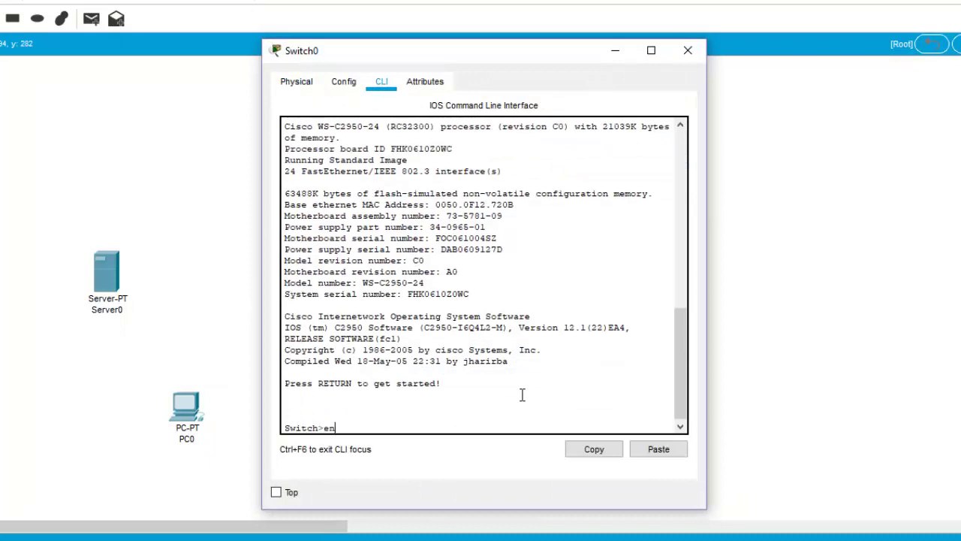
text(en)
key(Return)
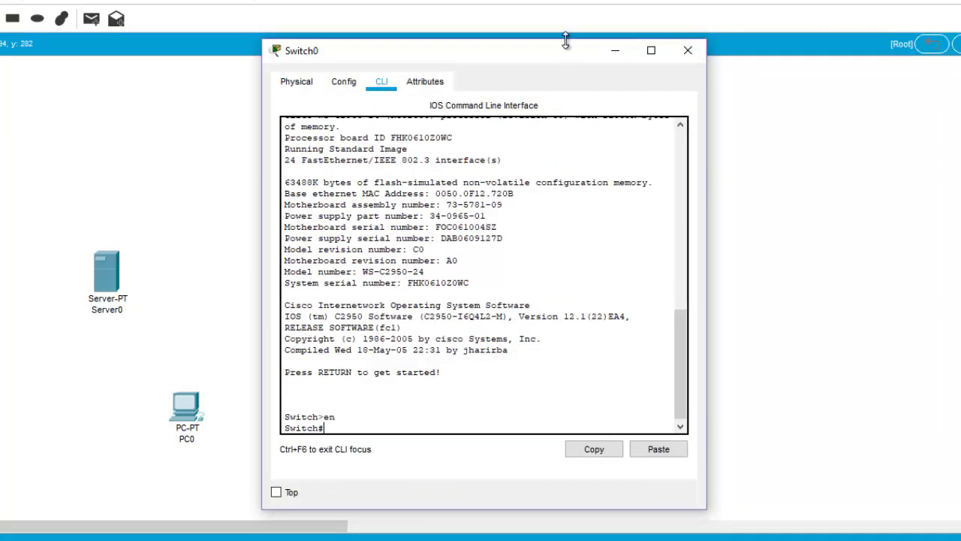
drag(563, 47, 689, 60)
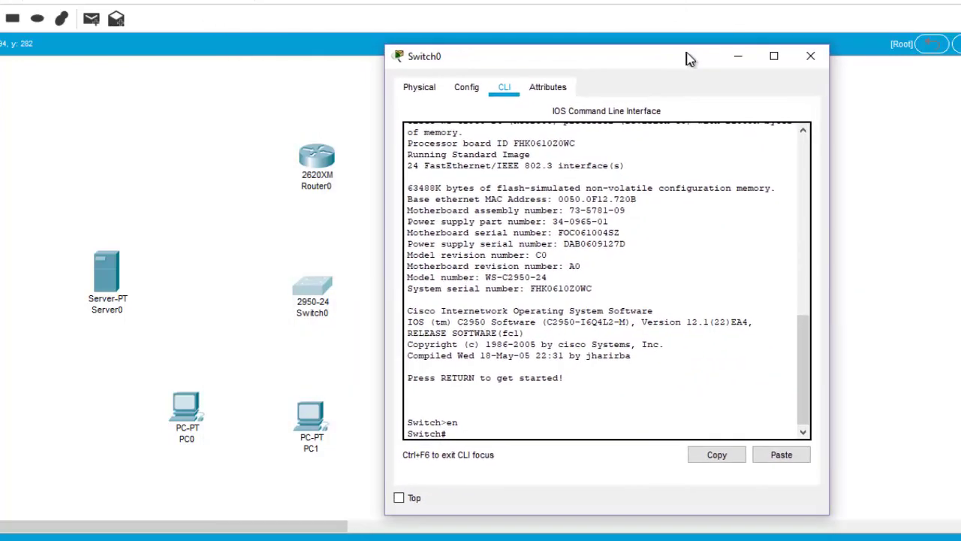
click(190, 407)
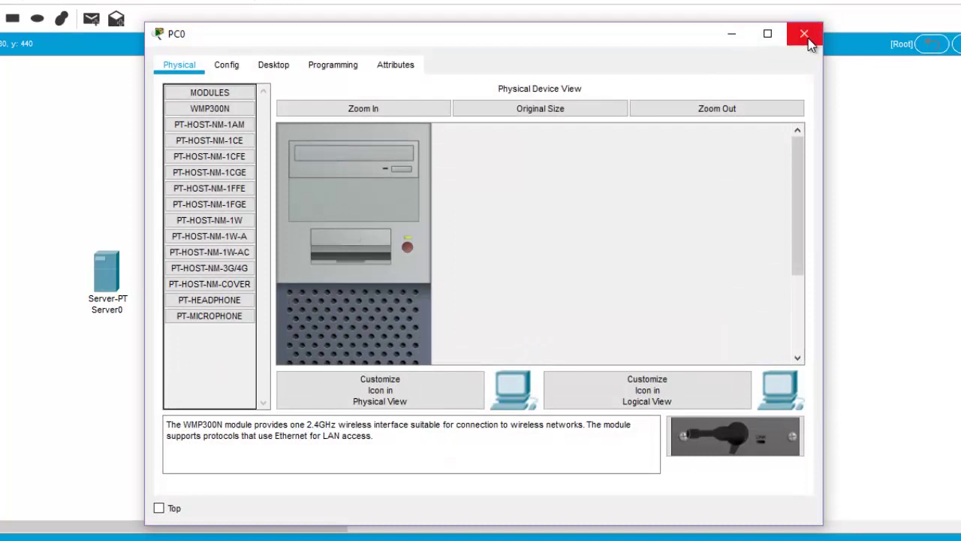
click(802, 32)
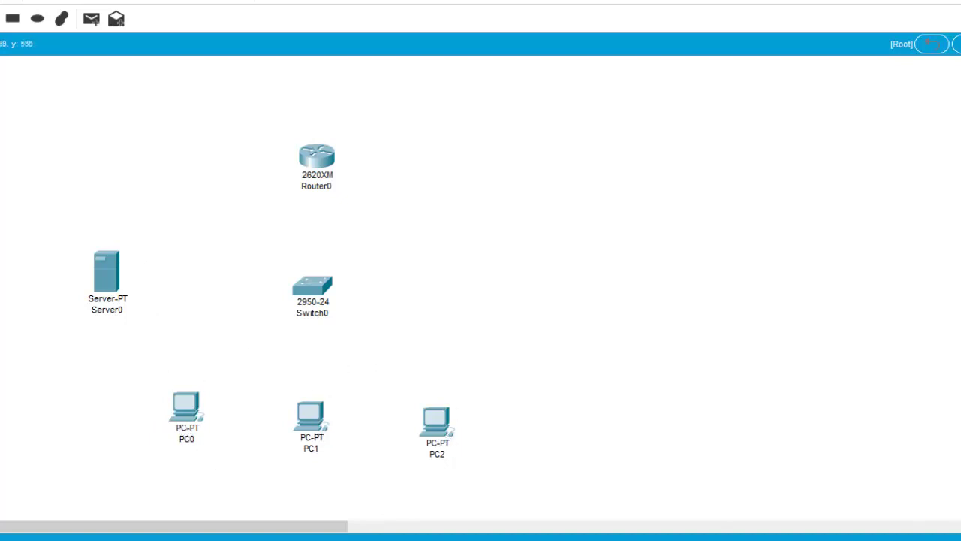
click(372, 524)
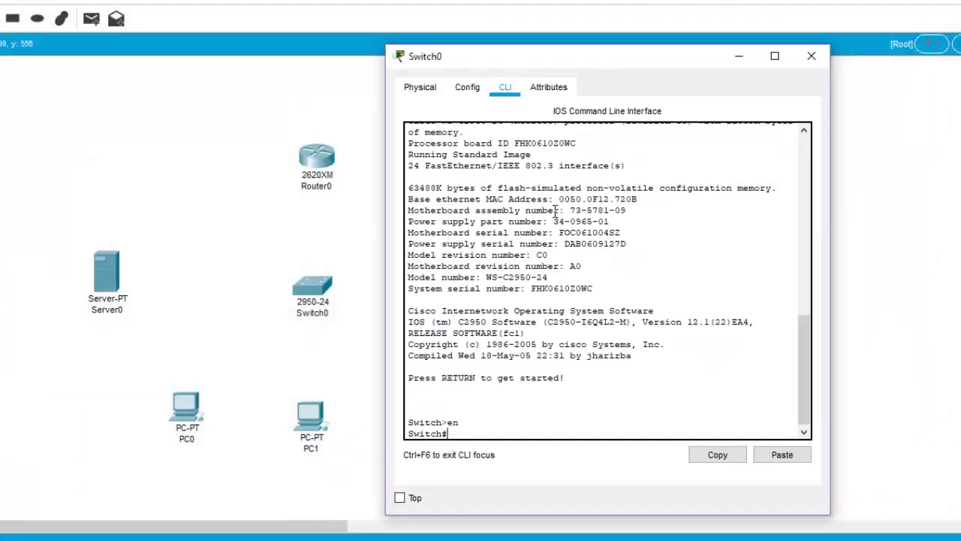
drag(640, 55, 512, 65)
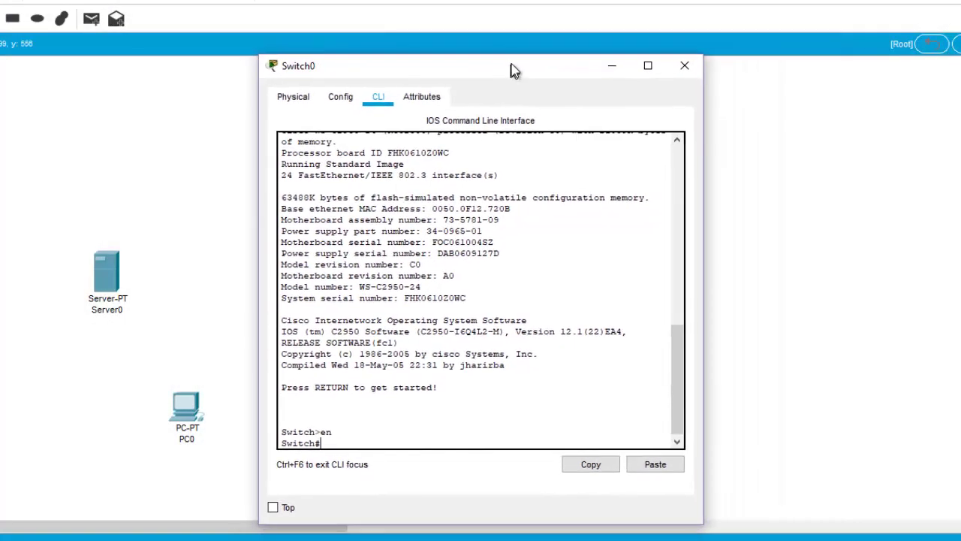
Enter global configuration mode on Switch0 from the terminal with the configure command.
text(nf)
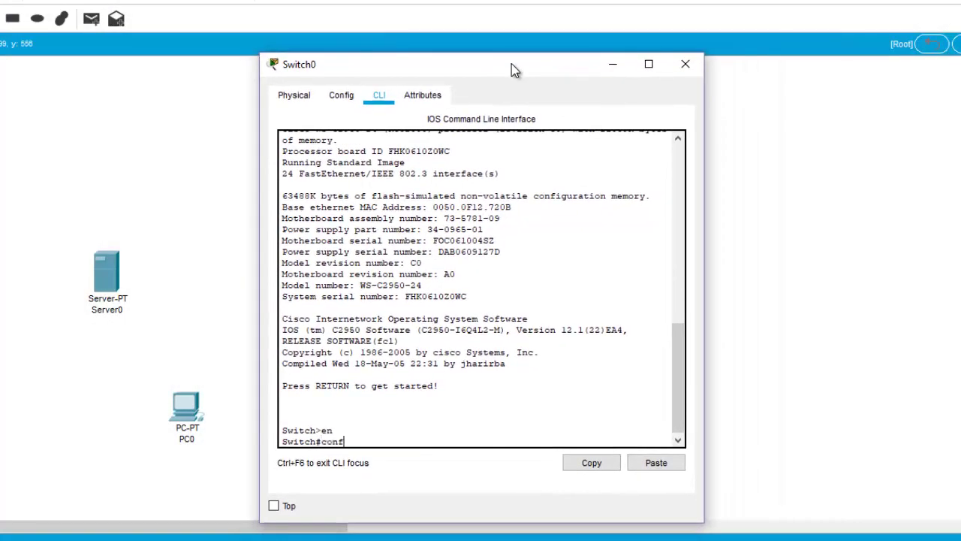
key(Tab)
key(Return)
key(Return)
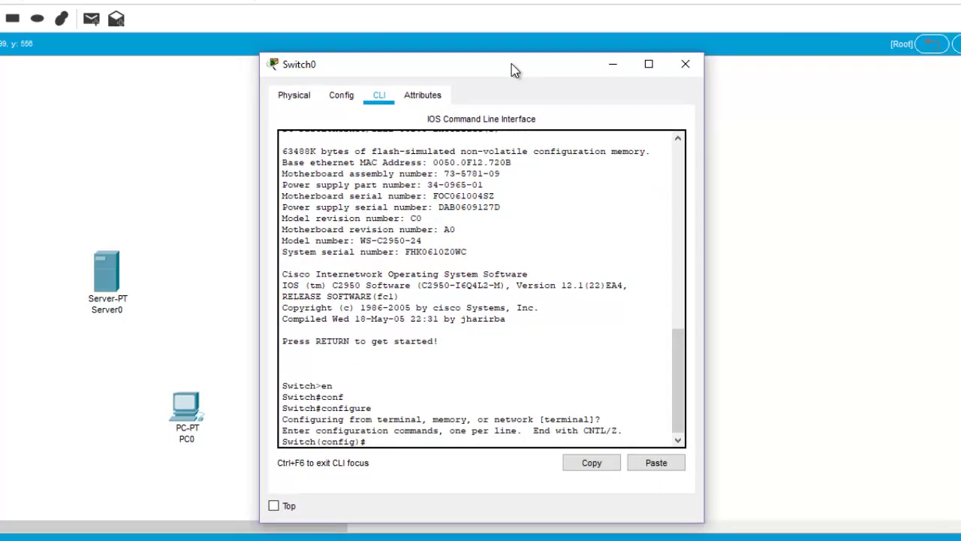
Create VLAN 10 on Switch0 and name it Left.
text(vlan 10)
key(Return)
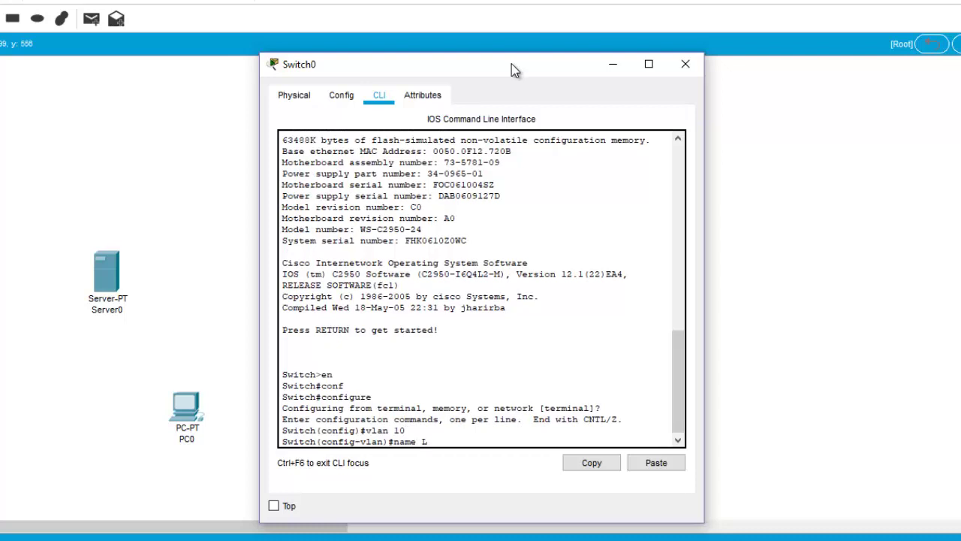
text(name Left)
key(Return)
key(Up)
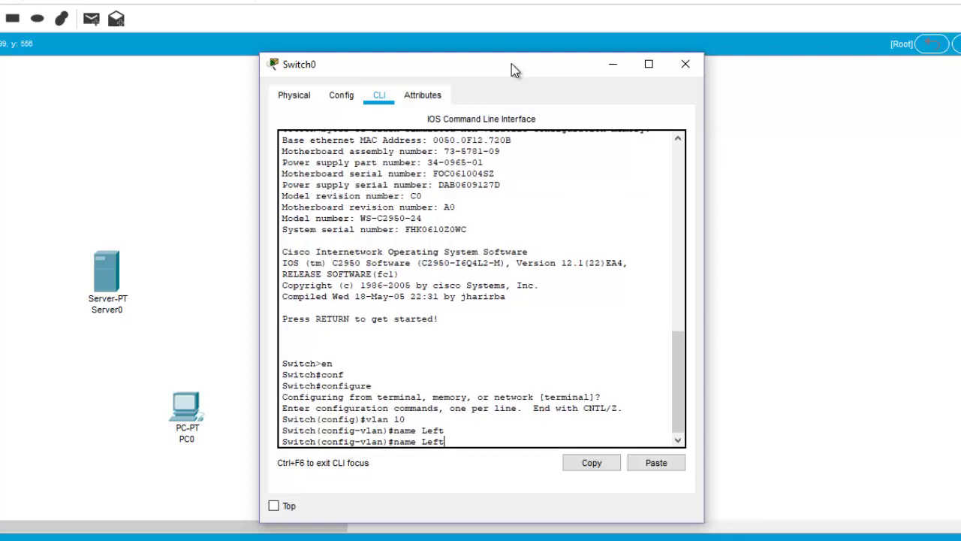
key(Return)
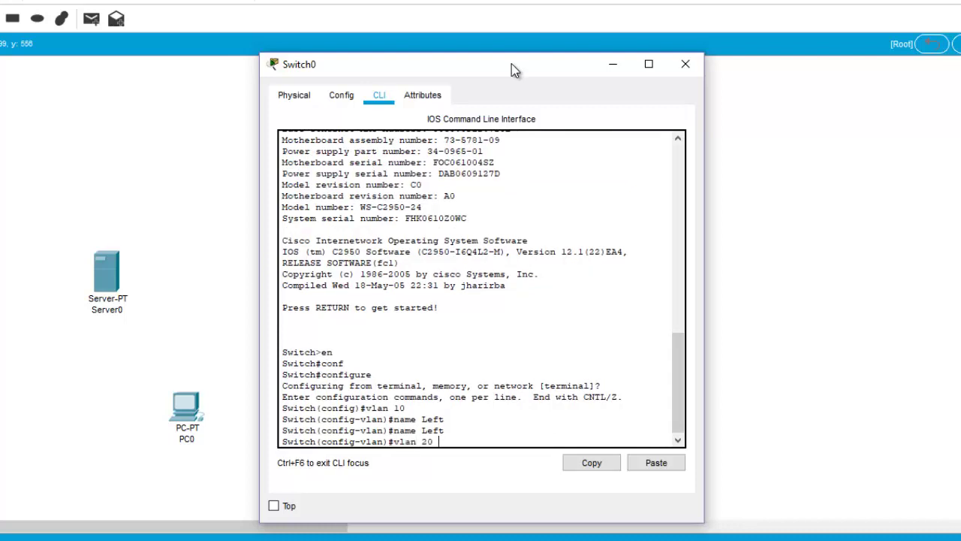
Create VLAN 20 on Switch0 and name it middle.
key(Return)
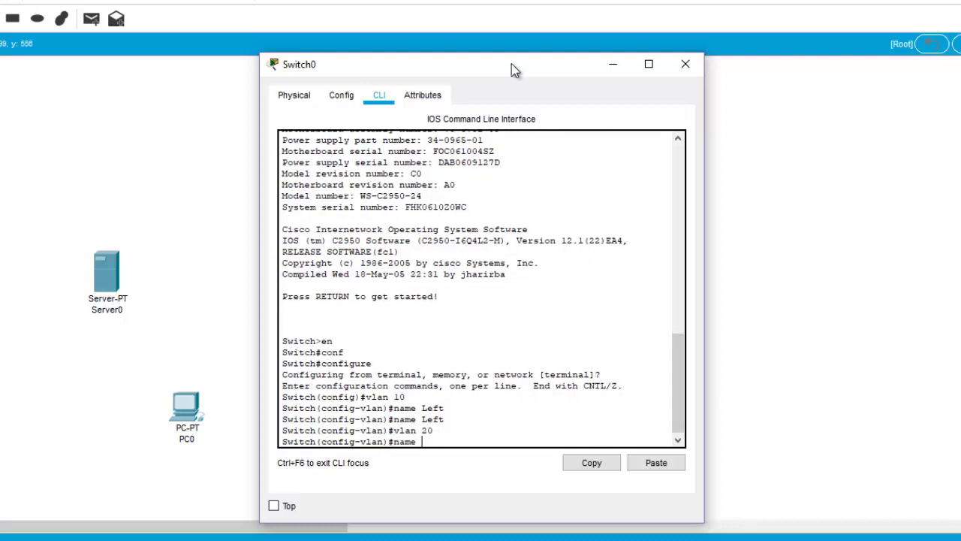
text(name middle)
key(Return)
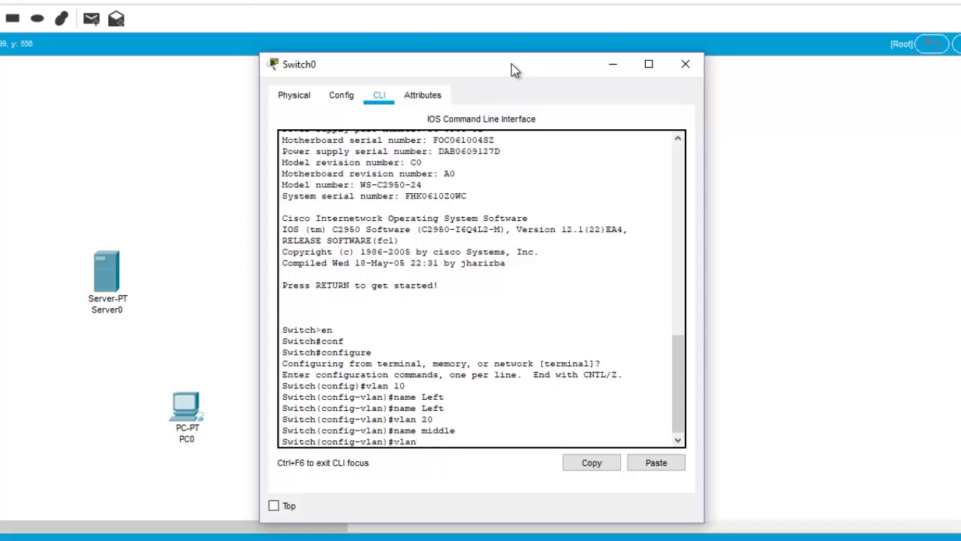
Create VLAN 30 on Switch0, name it right, and exit VLAN configuration mode.
text(30)
key(Return)
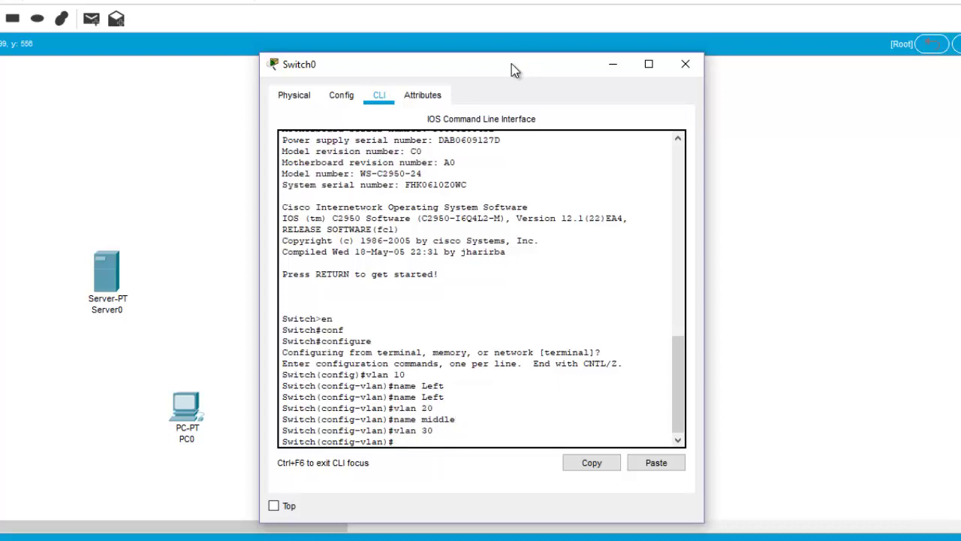
text(name right)
key(Return)
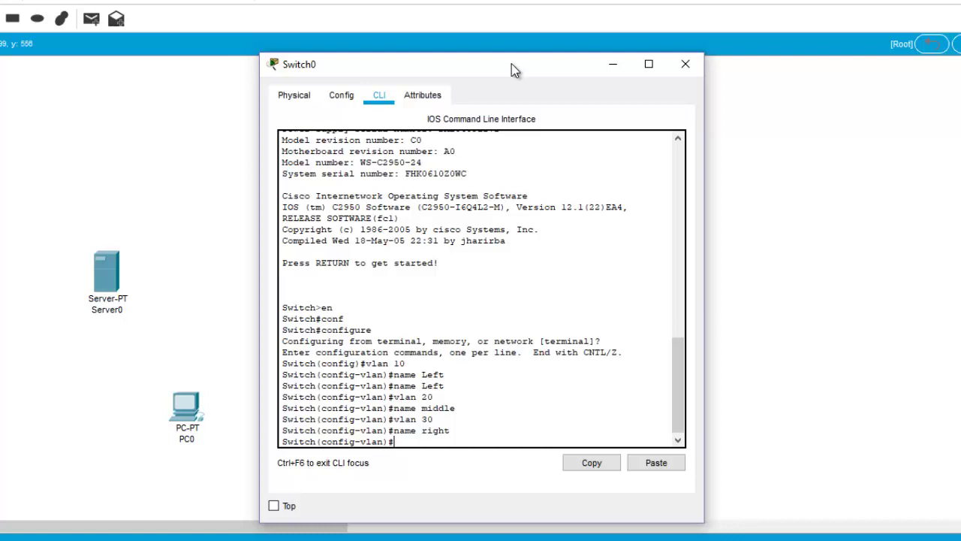
text(exit)
key(Return)
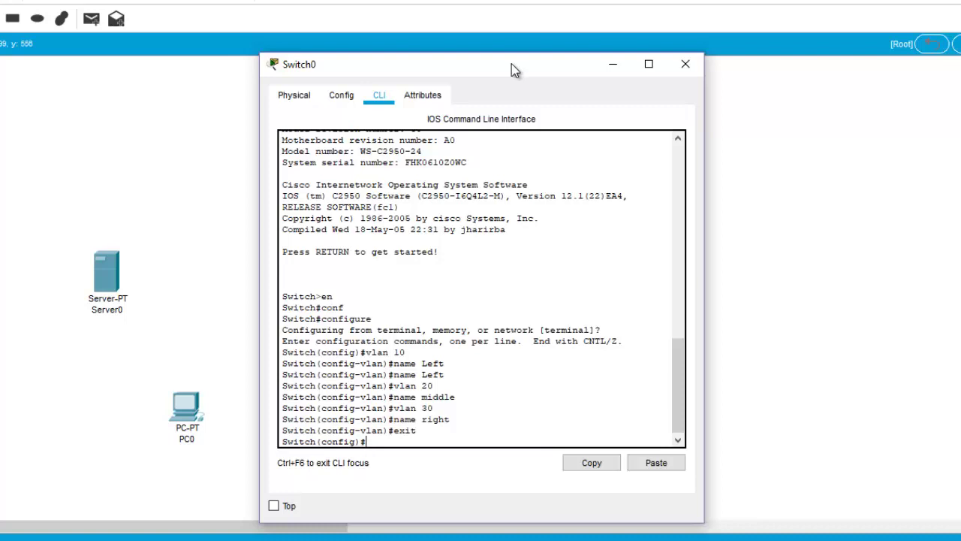
text(inter)
key(Tab)
text(r)
key(Tab)
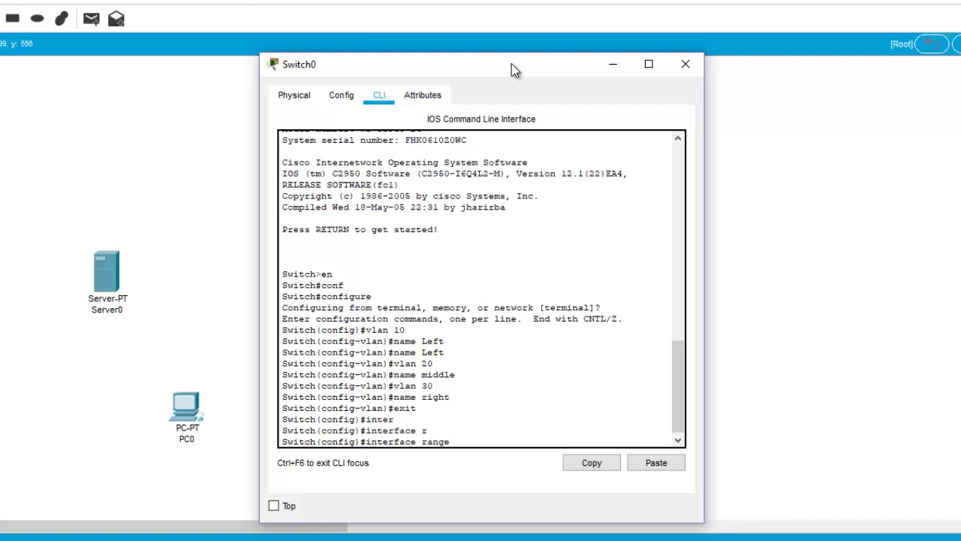
key(BackSpace)
key(BackSpace)
key(BackSpace)
key(BackSpace)
key(BackSpace)
key(BackSpace)
key(BackSpace)
key(BackSpace)
key(BackSpace)
key(BackSpace)
key(BackSpace)
key(BackSpace)
key(BackSpace)
key(BackSpace)
key(BackSpace)
Create VLAN 40 on Switch0 from global configuration mode.
text(vl)
key(Tab)
text(40)
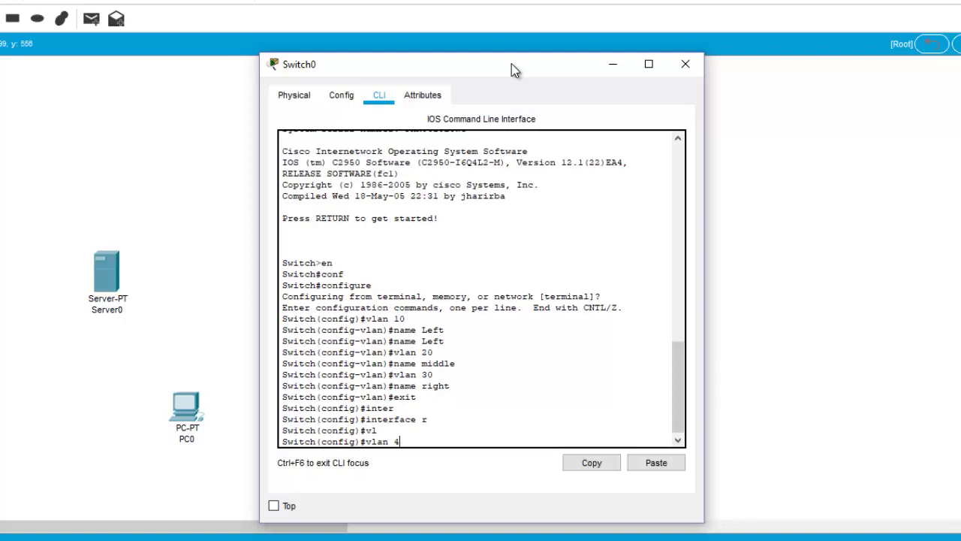
key(Return)
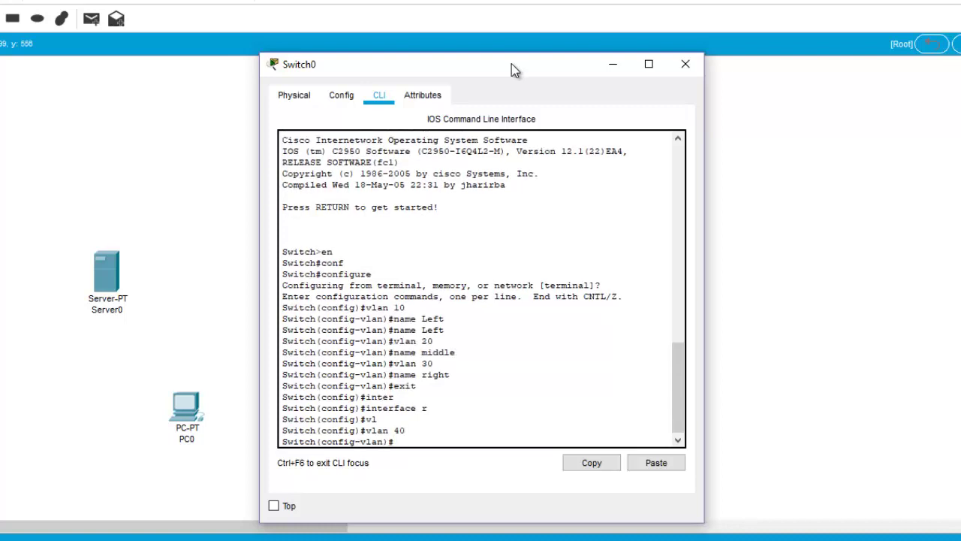
Name VLAN 40 native and exit VLAN configuration mode on Switch0.
text(n)
key(Tab)
key(Tab)
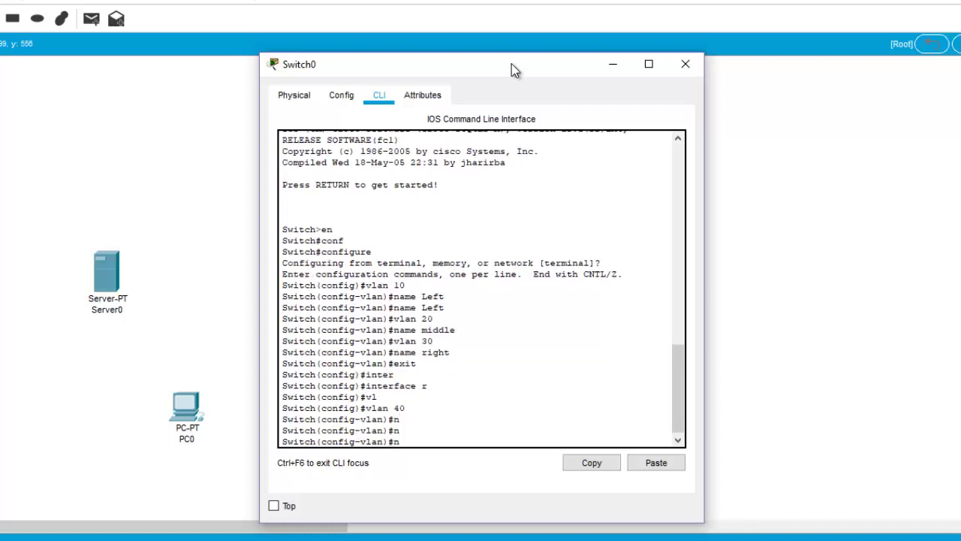
text(amz nativ)
key(BackSpace)
key(BackSpace)
text(e)
key(Return)
key(Up)
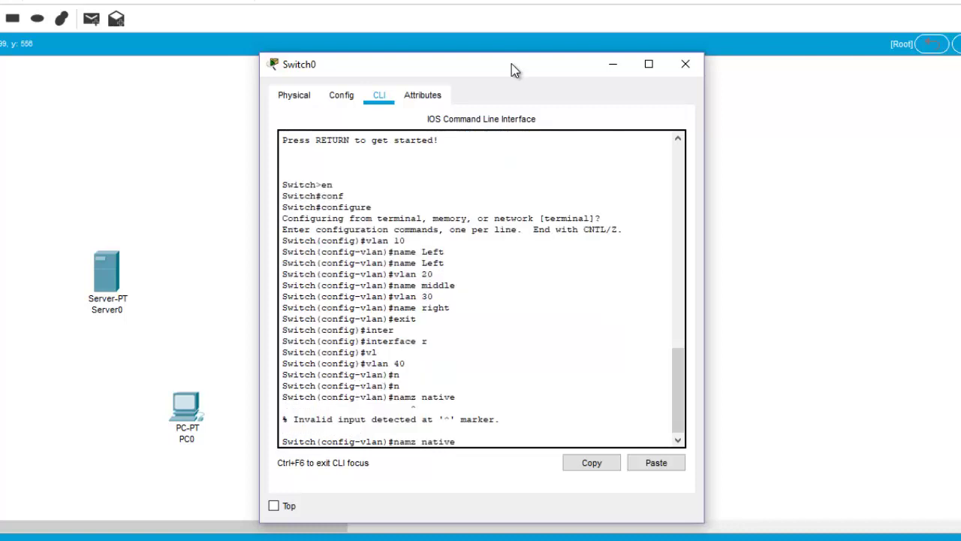
key(Left)
key(Left)
key(BackSpace)
text(e)
key(Return)
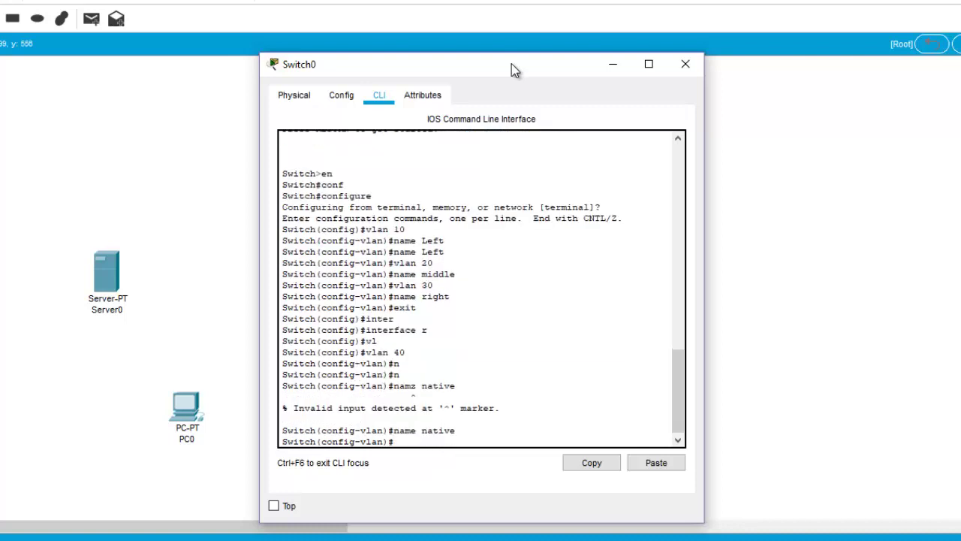
text(exit)
key(Return)
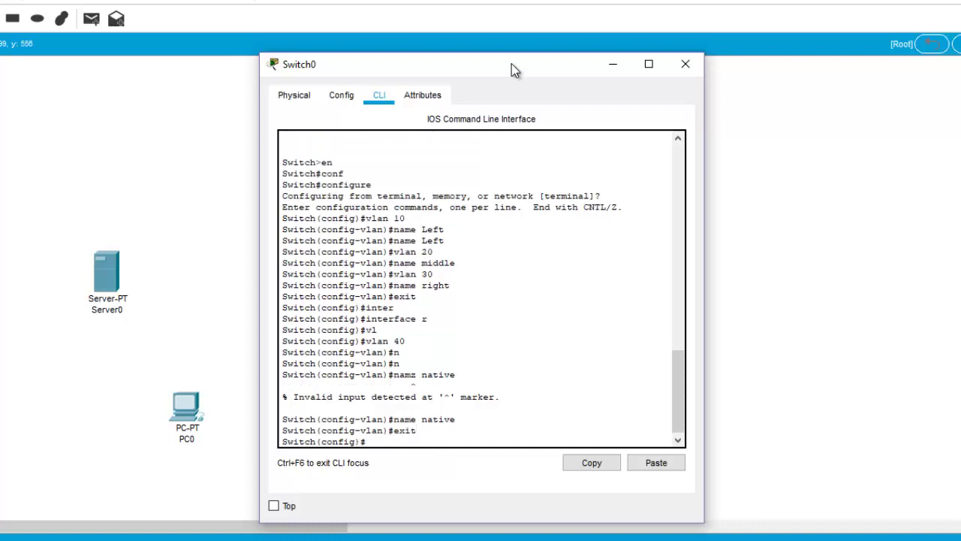
Display the VLAN table on Switch0 from configuration mode and page through the whole listing.
text(do show vl)
key(Tab)
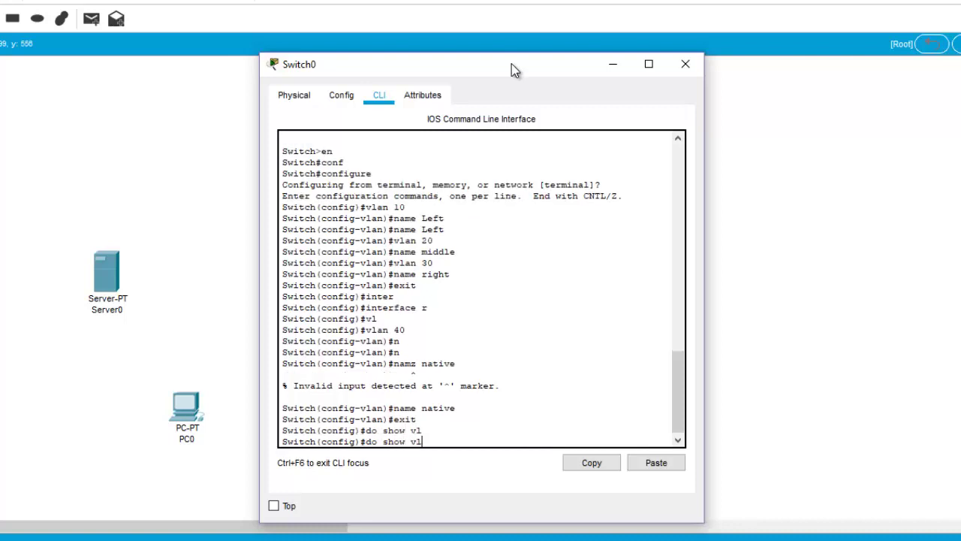
text(an)
key(Return)
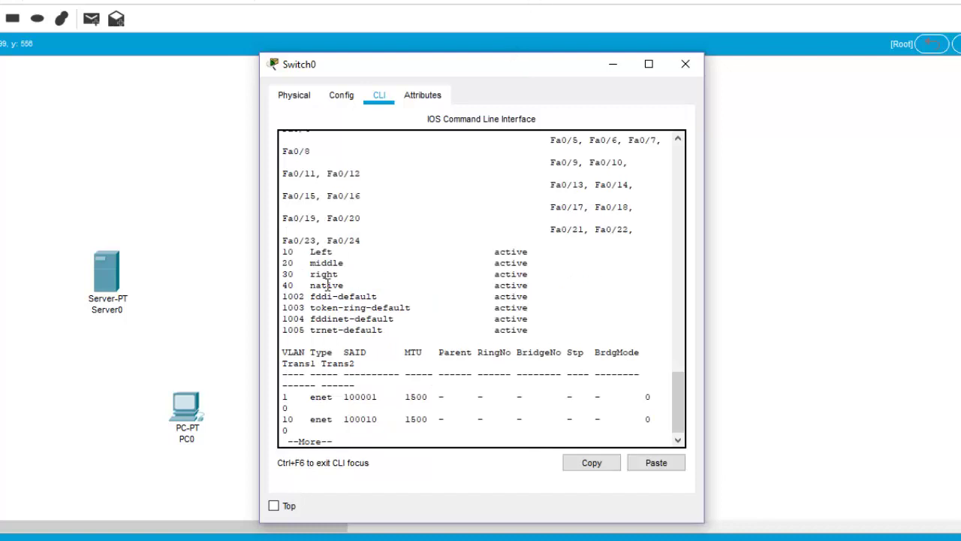
scroll(369, 321, down, 1)
key(Return)
key(Return)
key(Return)
key(Return)
key(Return)
key(Return)
key(Return)
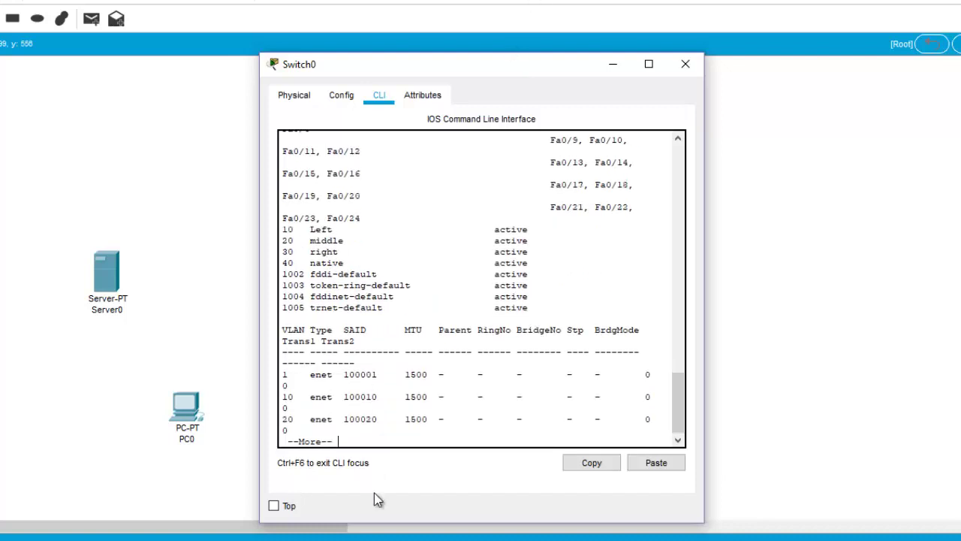
key(Return)
key(Return)
key(Return)
key(Return)
key(Return)
key(Return)
key(Return)
key(Return)
key(Return)
key(Return)
key(Return)
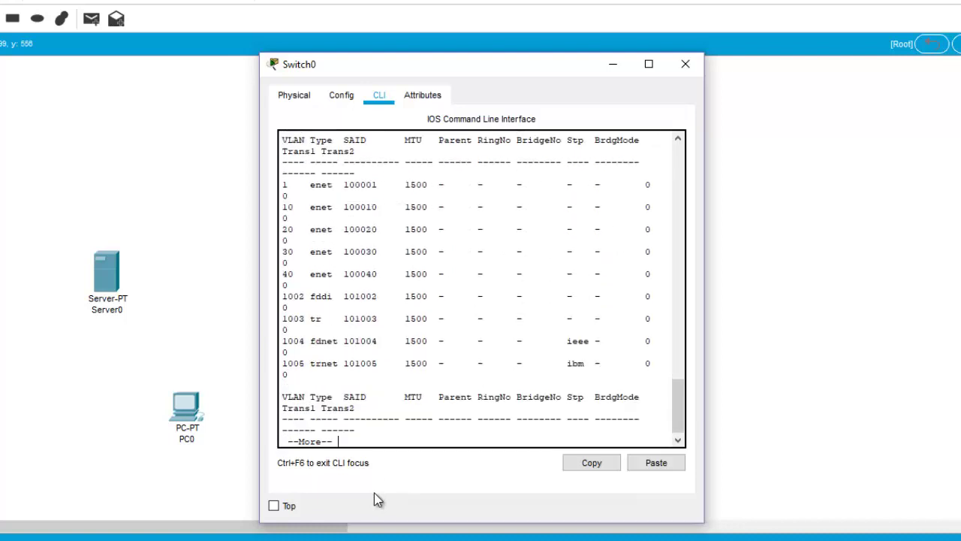
Enter interface range configuration for ports f0/1-8 on Switch0.
text(inter)
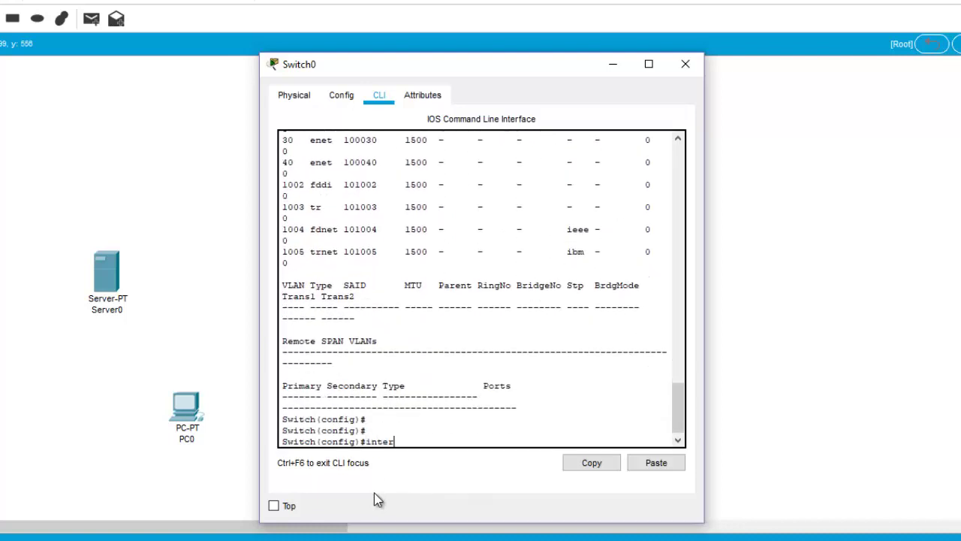
key(Tab)
text(f)
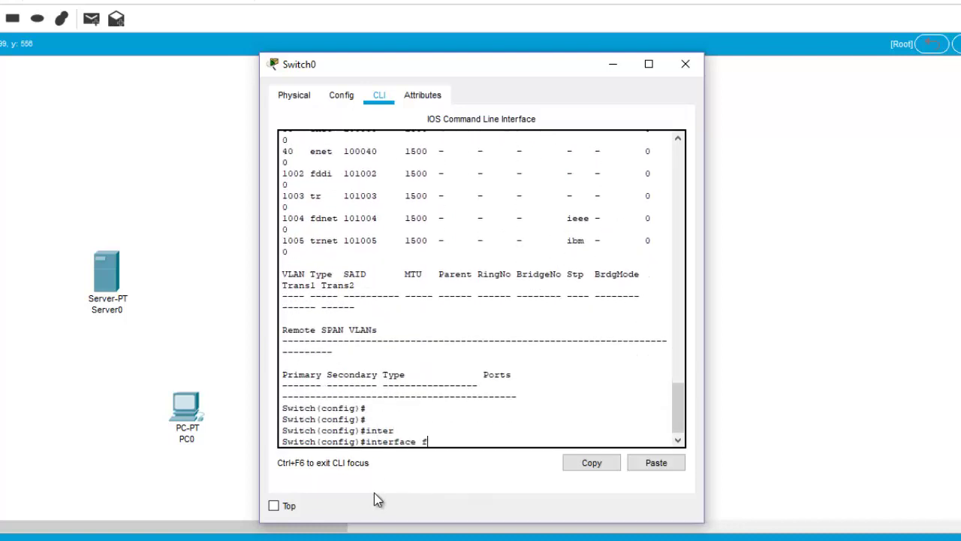
key(BackSpace)
text(r)
key(Tab)
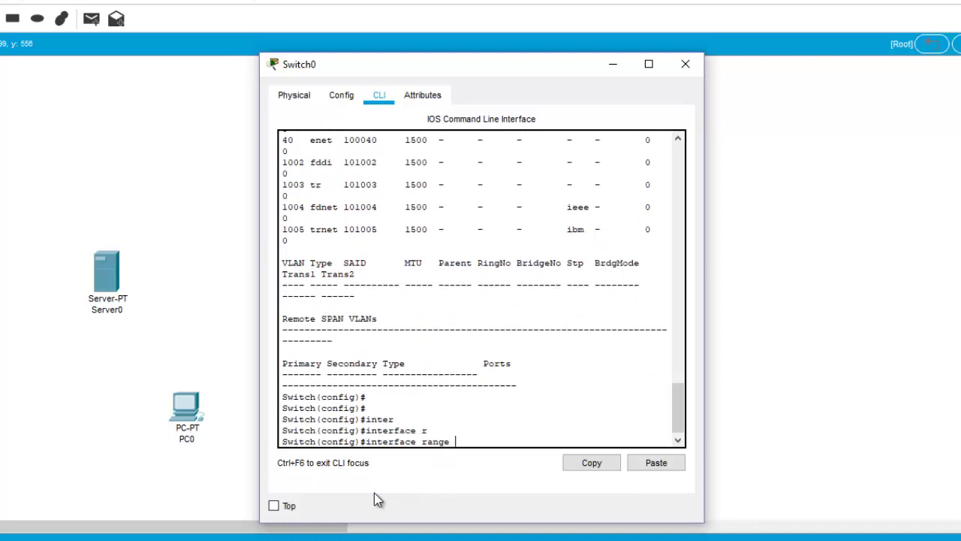
text(f0/1-8)
key(Return)
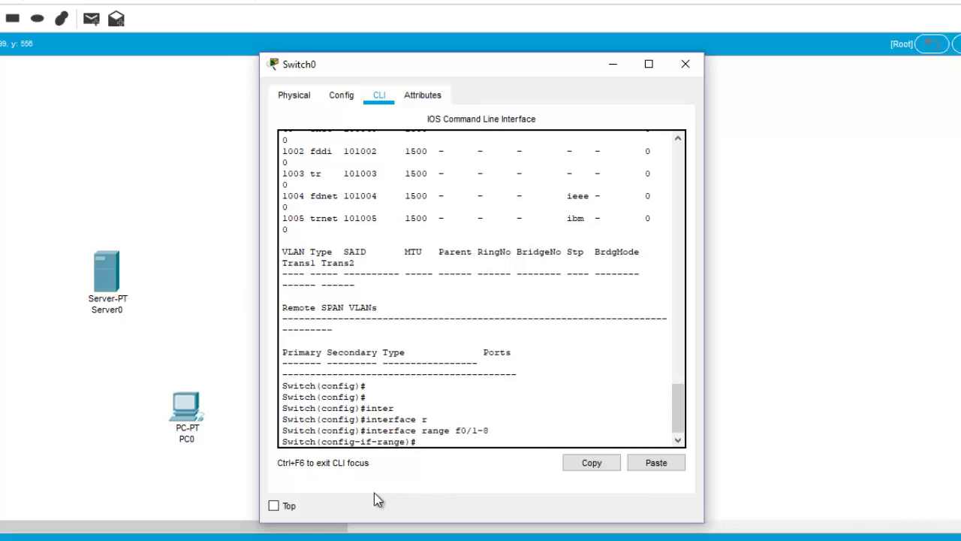
Set the switchport mode of ports f0/1-8 to access.
text(sho)
key(BackSpace)
text(wit)
key(Tab)
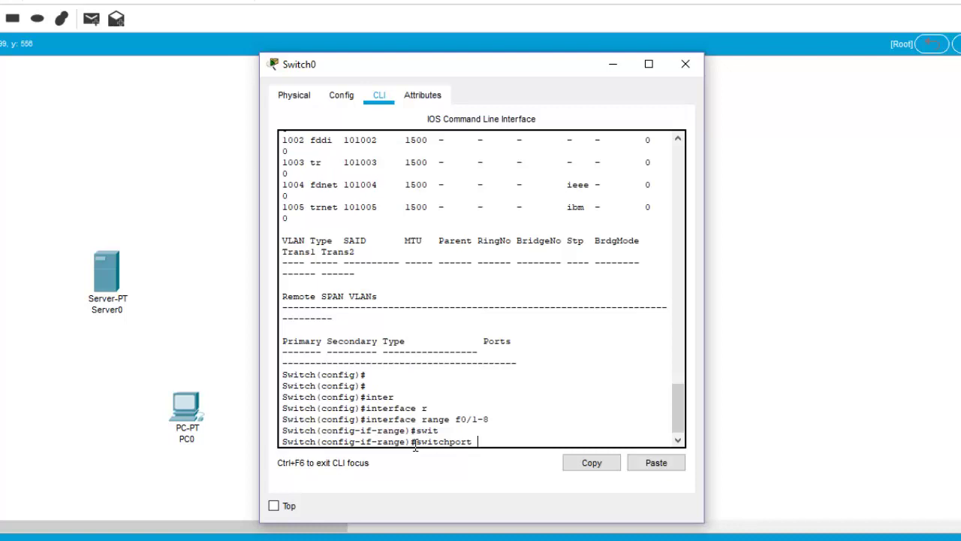
text(mode acc)
key(Tab)
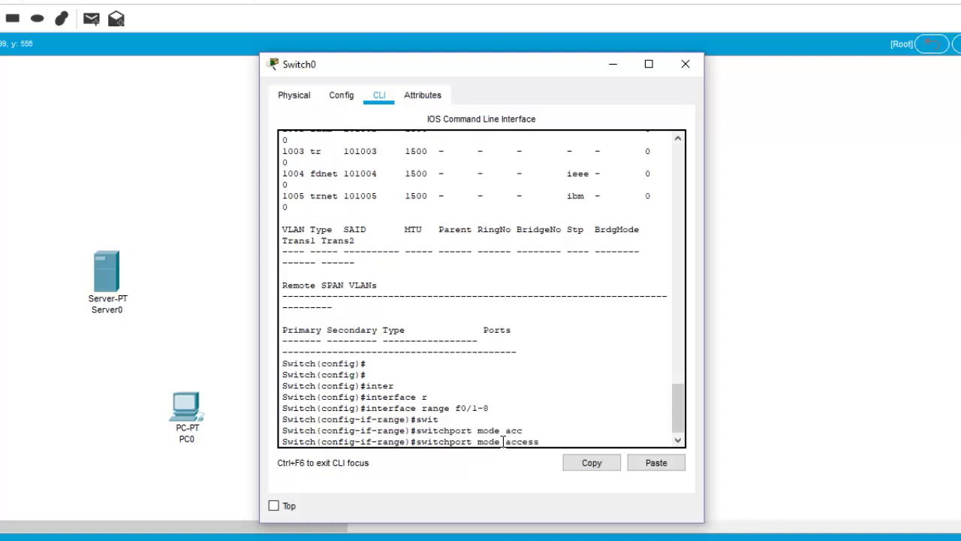
key(Return)
Assign ports f0/1-8 to access VLAN 10 and exit interface range configuration.
text(swi)
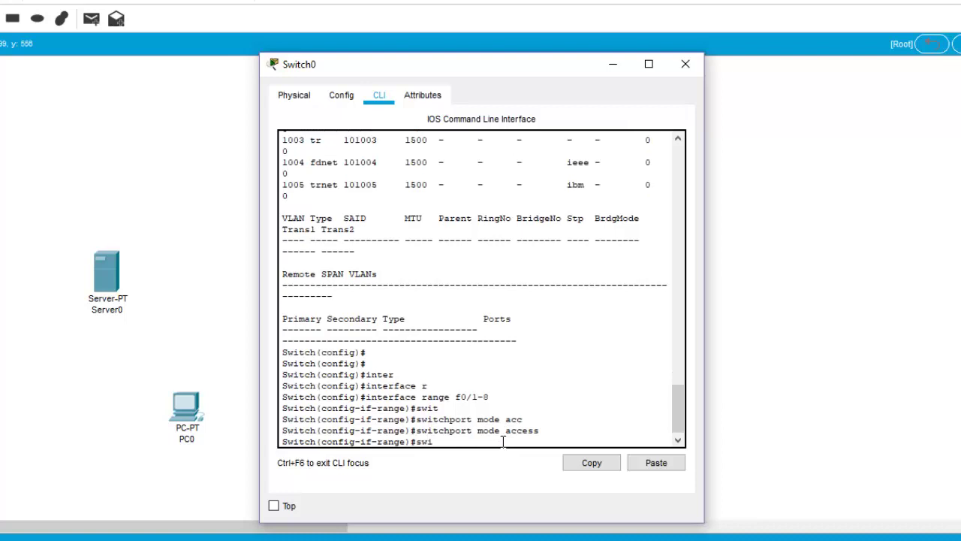
key(Tab)
text(acc)
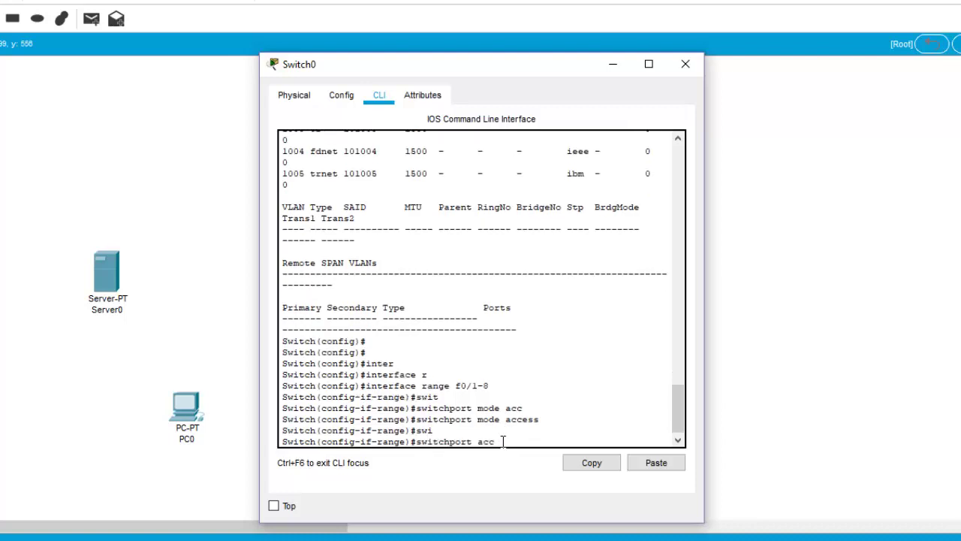
key(Tab)
text(vlan 10)
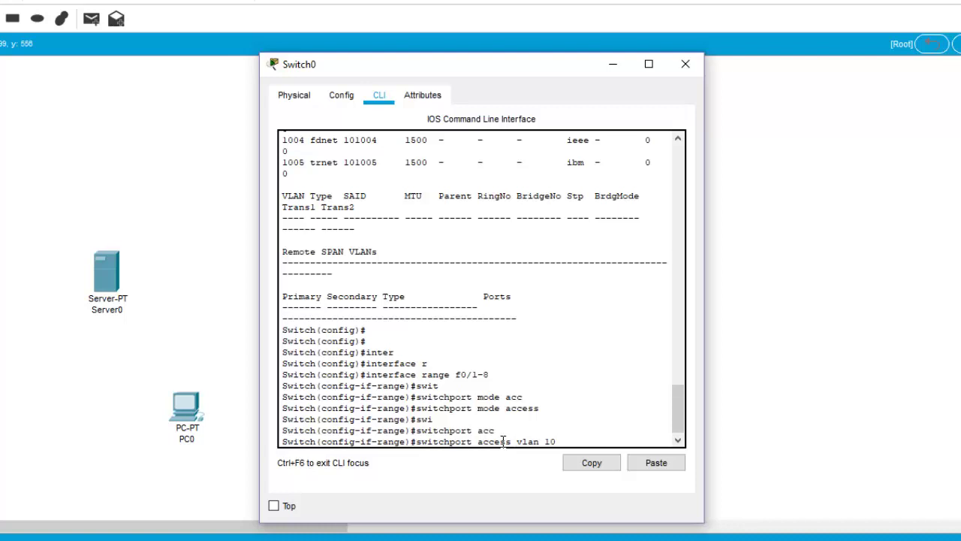
key(Return)
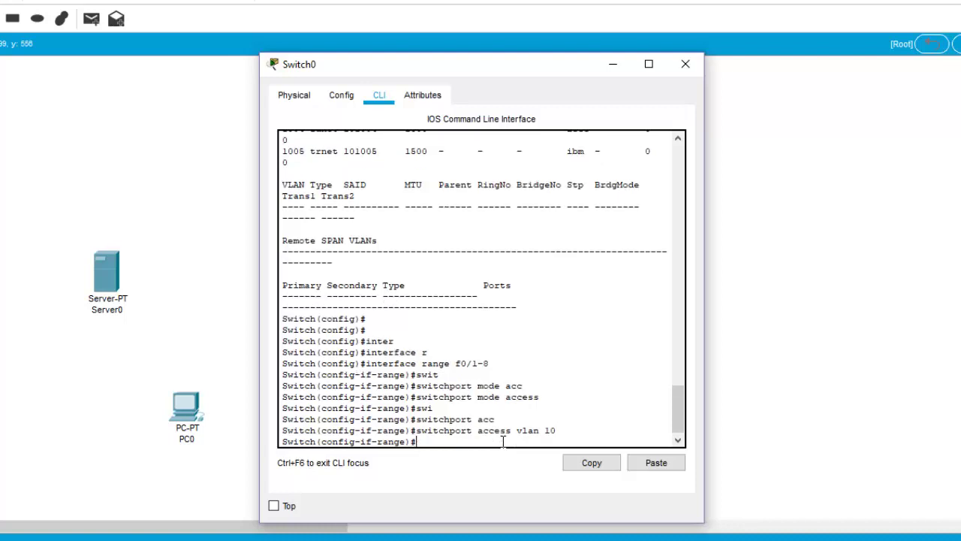
text(exit)
key(Return)
Enter interface range configuration for ports f0/9-16 on Switch0.
key(Up)
key(Up)
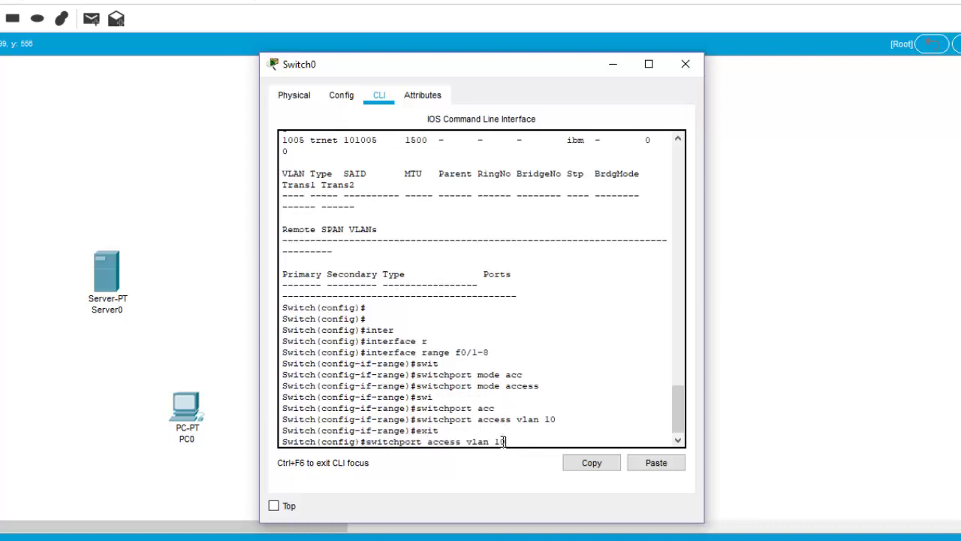
key(Up)
key(Up)
key(Up)
key(Up)
key(Left)
key(Left)
key(BackSpace)
text(9)
key(Right)
key(Delete)
text(16)
key(Return)
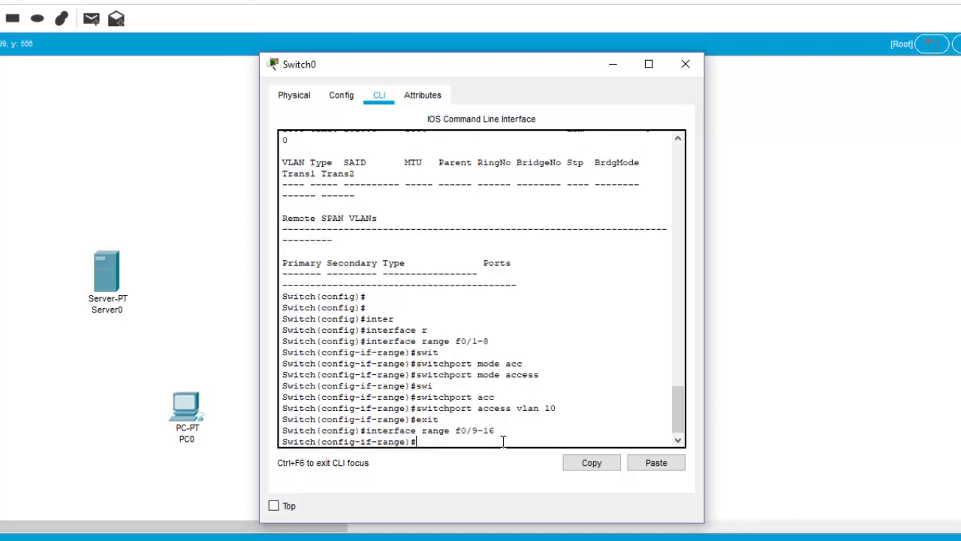
Set the switchport mode of ports f0/9-16 to access.
text(swi)
key(Tab)
text(mode acc)
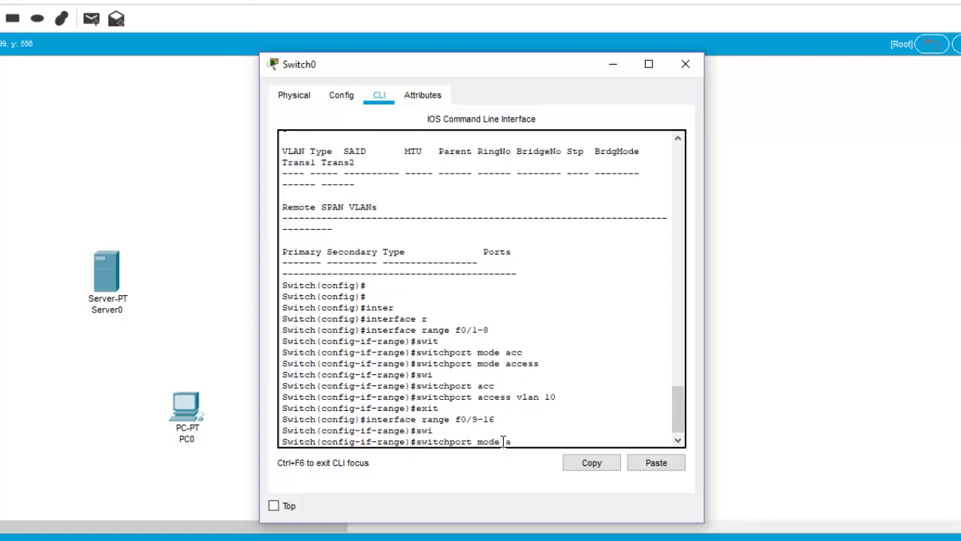
key(Tab)
key(Return)
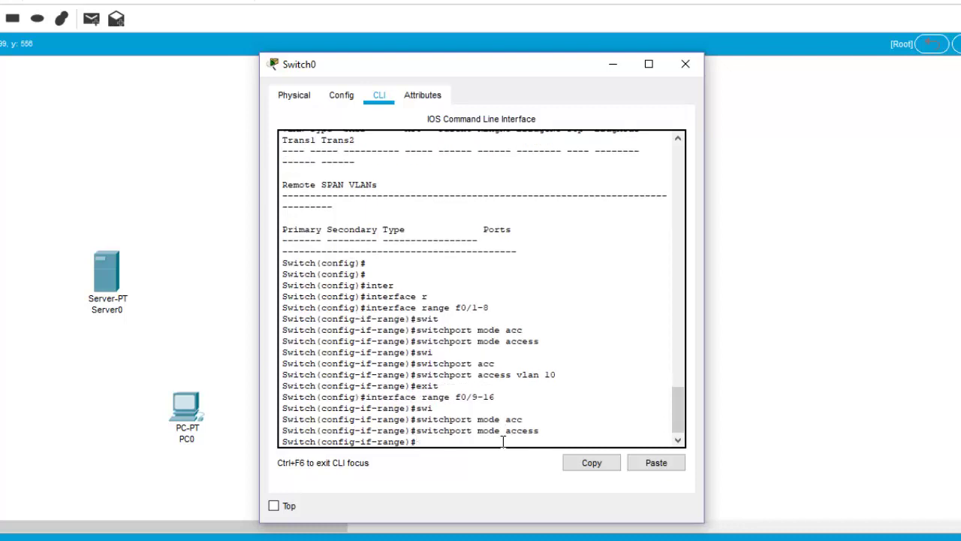
Assign ports f0/9-16 to access VLAN 20 and exit interface range configuration.
text(swi)
key(Tab)
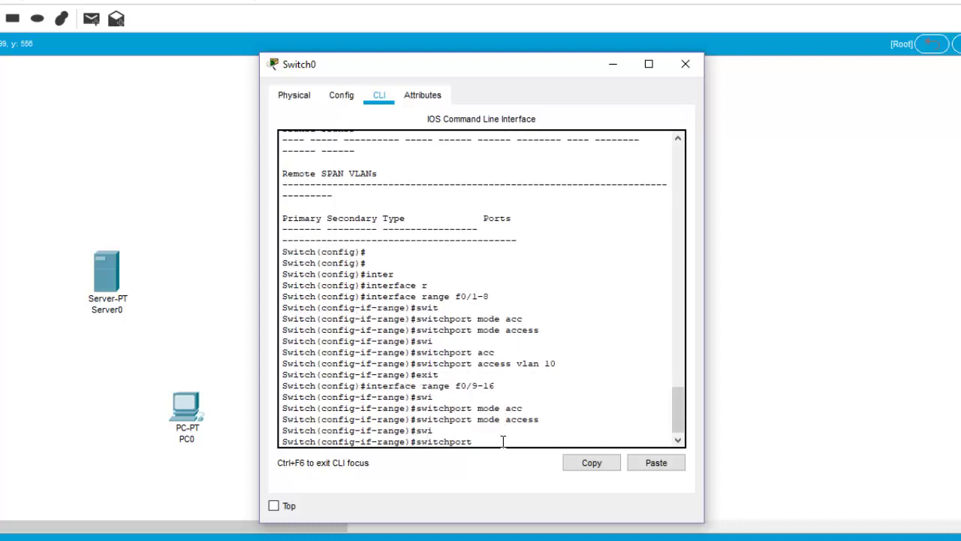
text(ac)
key(Tab)
text(vla)
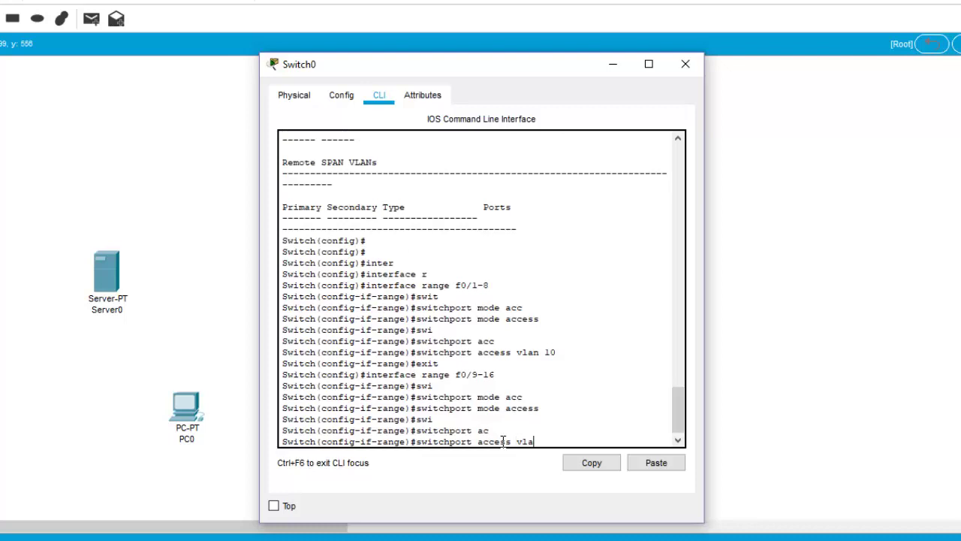
key(Tab)
text(20)
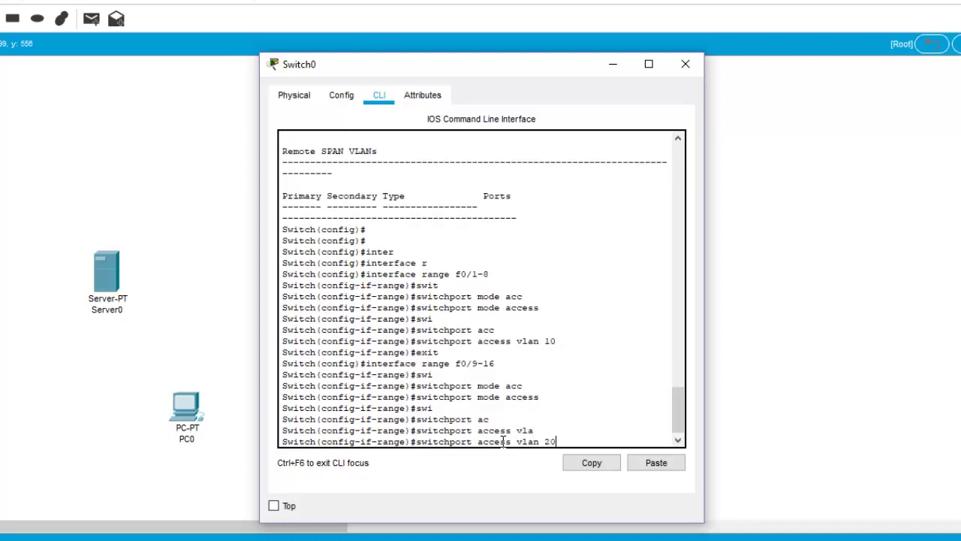
key(Return)
text(exit)
key(Return)
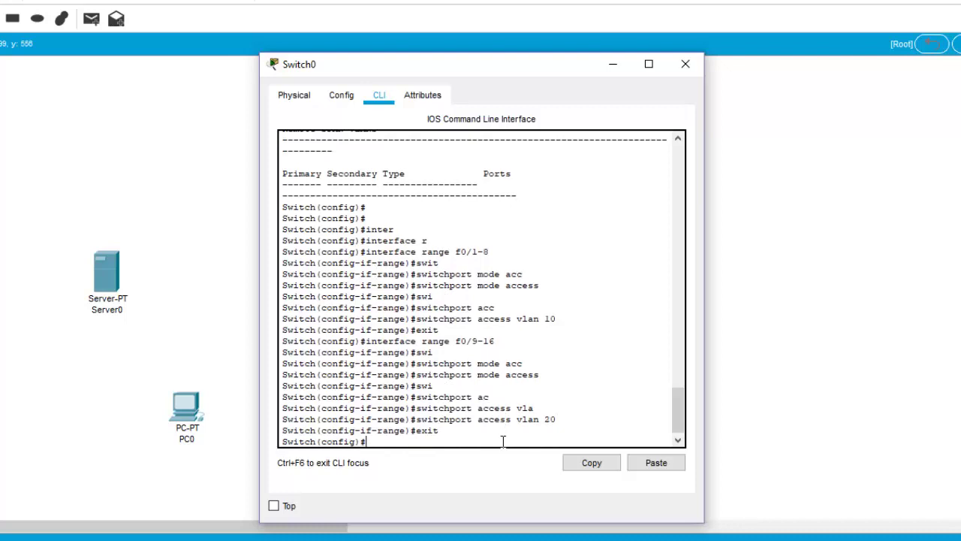
Enter interface range configuration for ports f0/17-23 on Switch0.
text(inf)
key(Tab)
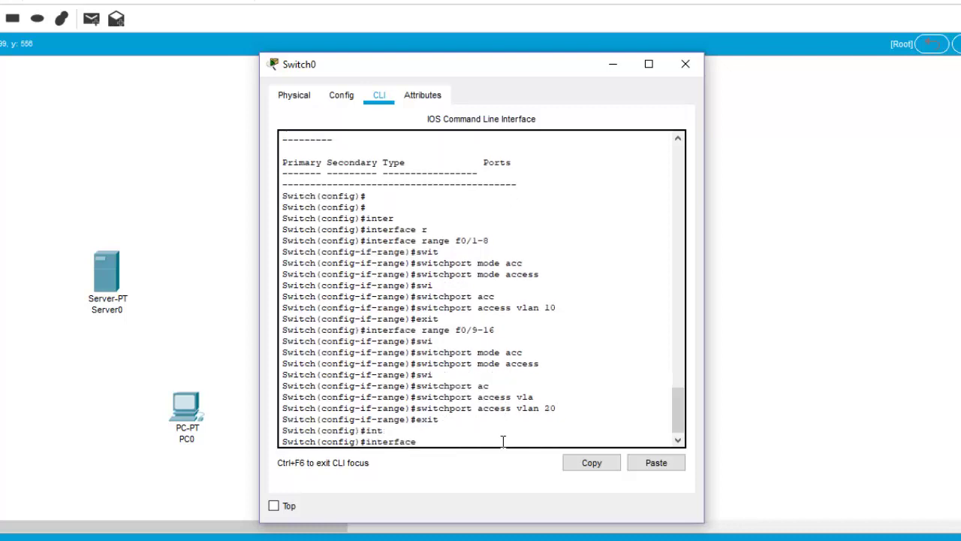
text(r)
key(Tab)
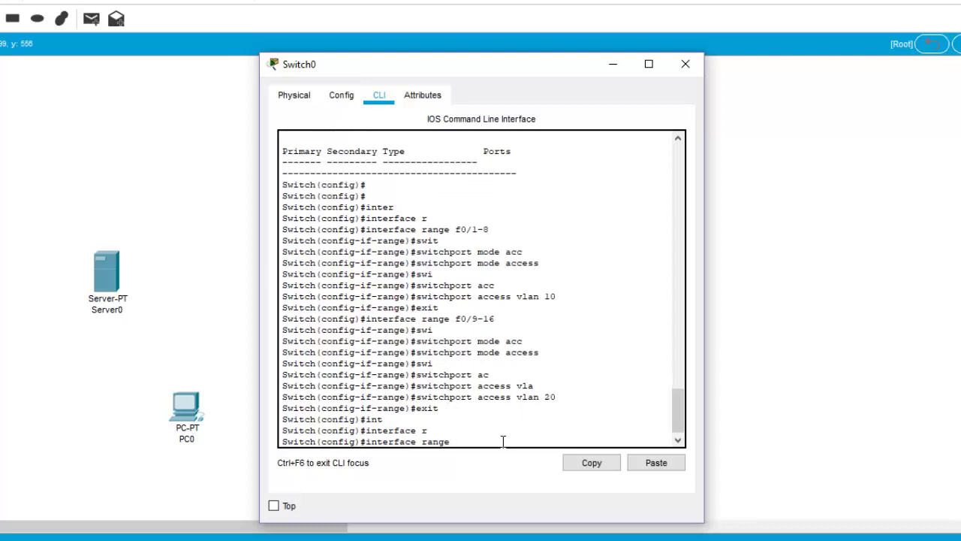
text(f0/17-23)
key(Return)
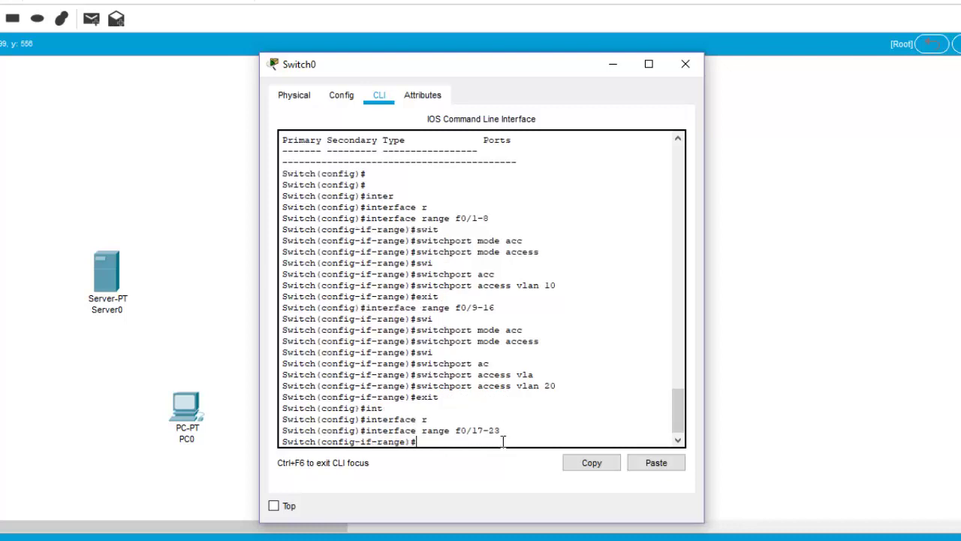
Set the switchport mode of ports f0/17-23 to access.
text(sw)
key(Tab)
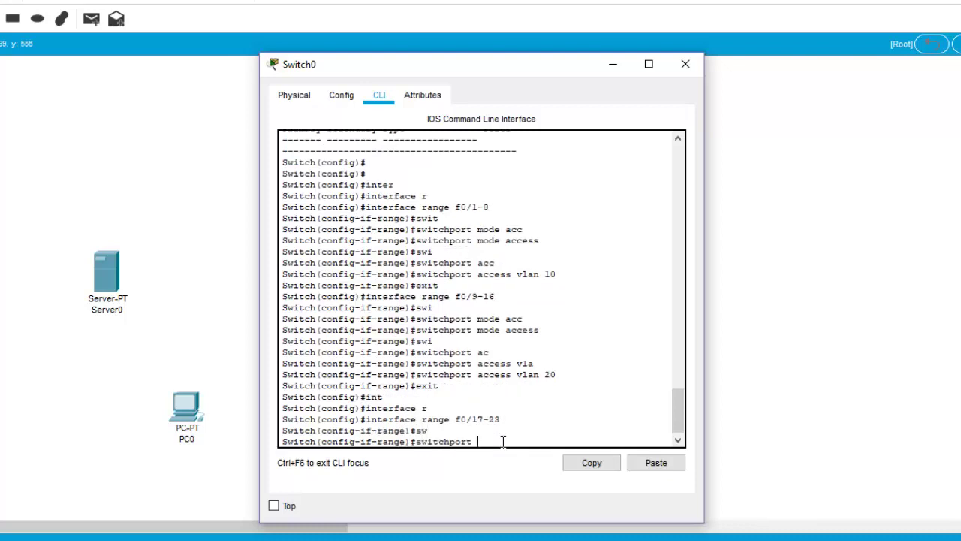
text(ac)
key(Tab)
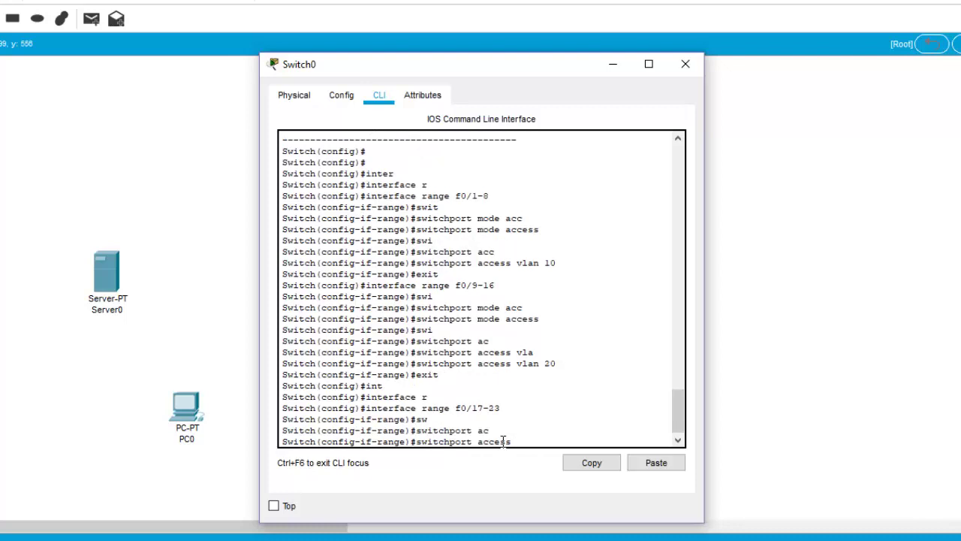
key(BackSpace)
key(BackSpace)
key(BackSpace)
key(BackSpace)
key(BackSpace)
key(BackSpace)
text(mode ac)
key(Tab)
key(Return)
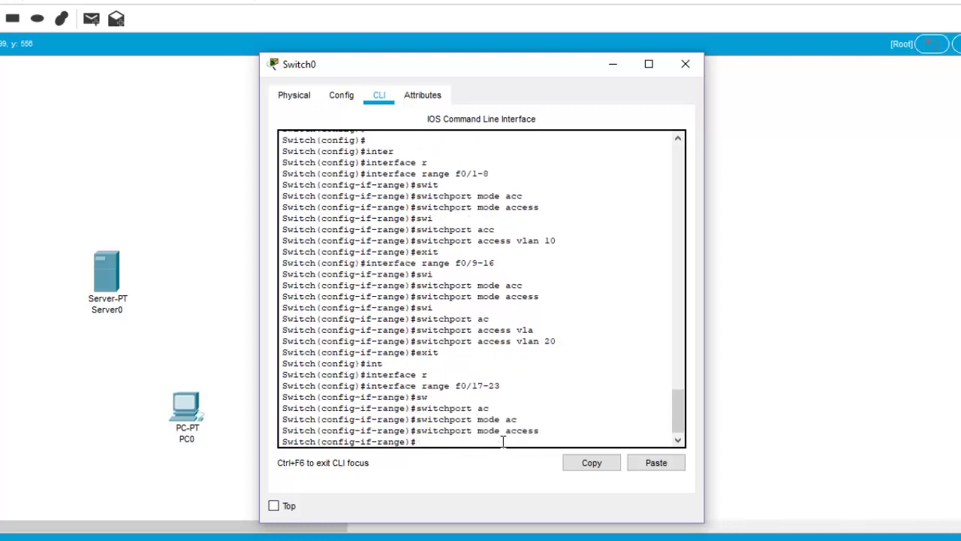
Assign ports f0/17-23 to access VLAN 30 and exit interface range configuration.
text(swi)
key(Tab)
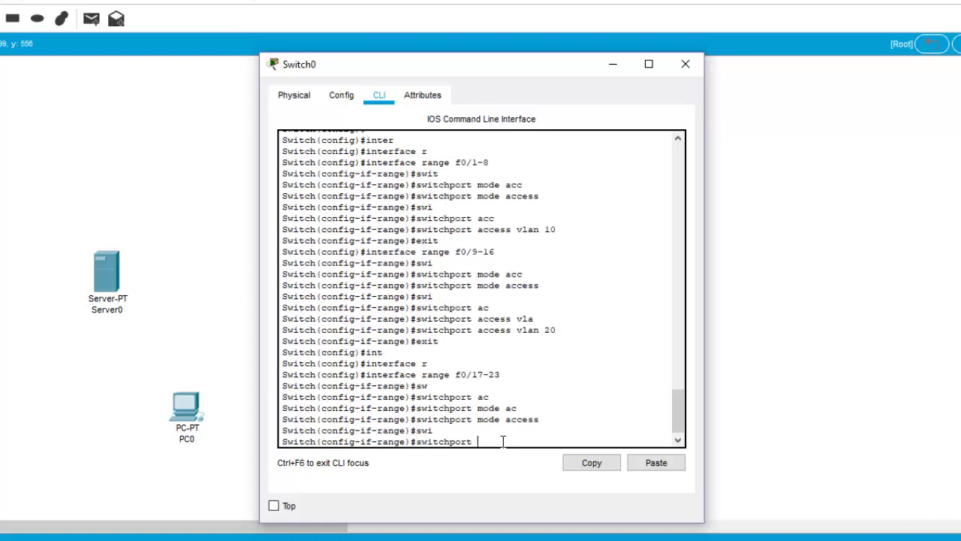
text(acc)
key(Tab)
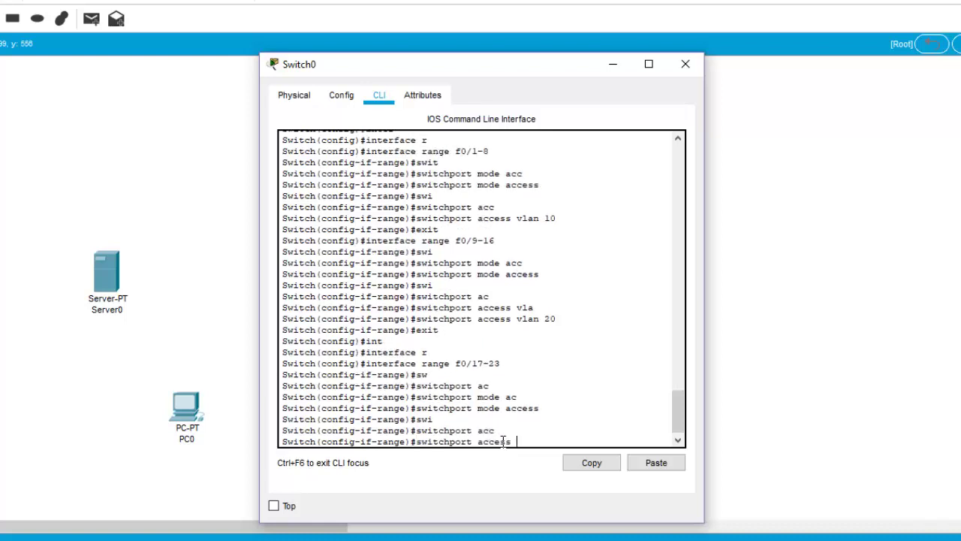
text(vlan 30)
key(Return)
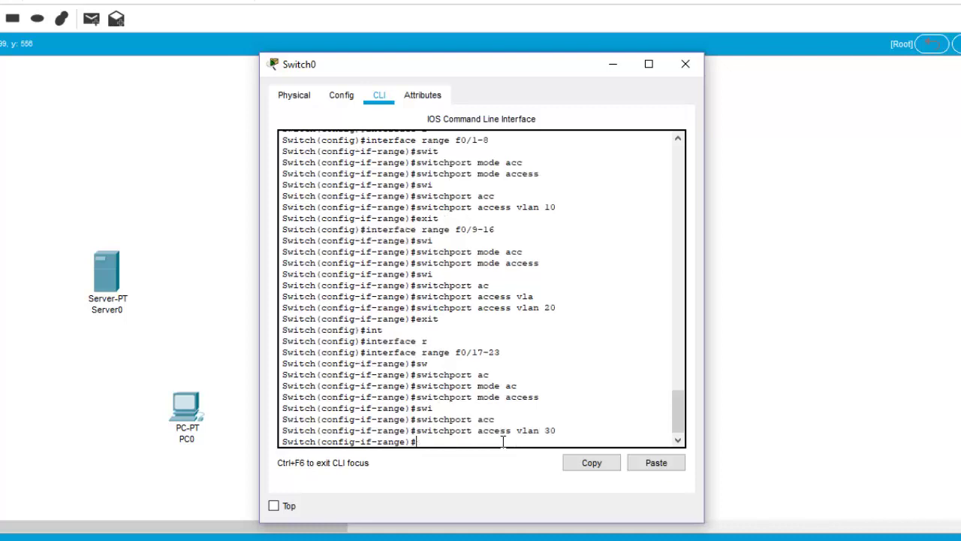
text(exit)
key(Return)
Enter interface configuration mode for the single port f0/24 on Switch0.
text(i)
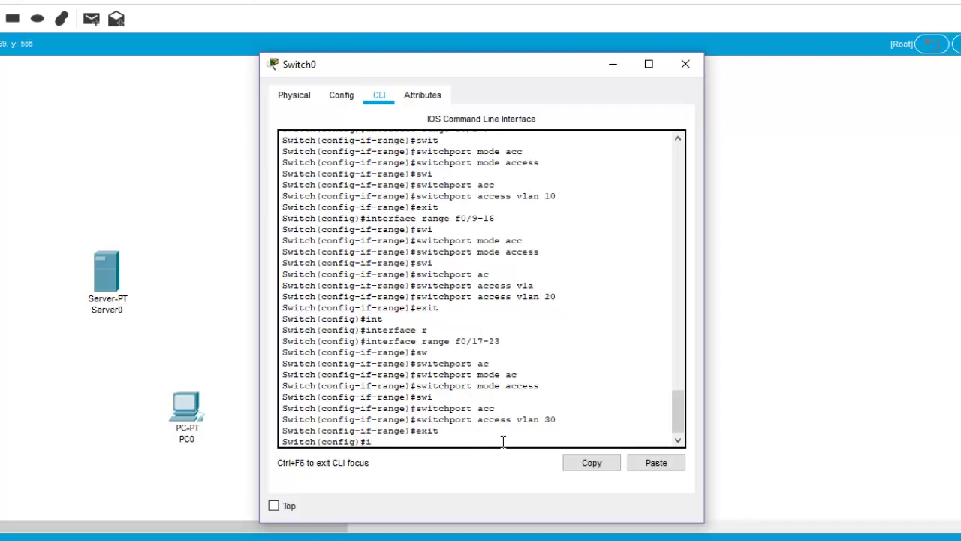
text(ntfer)
key(BackSpace)
text(rf)
key(Tab)
key(BackSpace)
key(BackSpace)
key(BackSpace)
key(Tab)
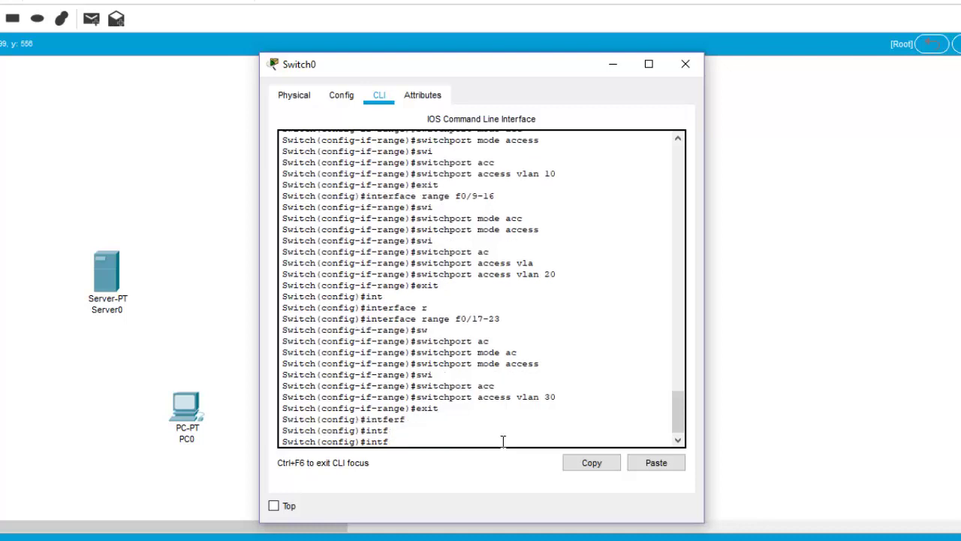
key(BackSpace)
text(er)
key(Tab)
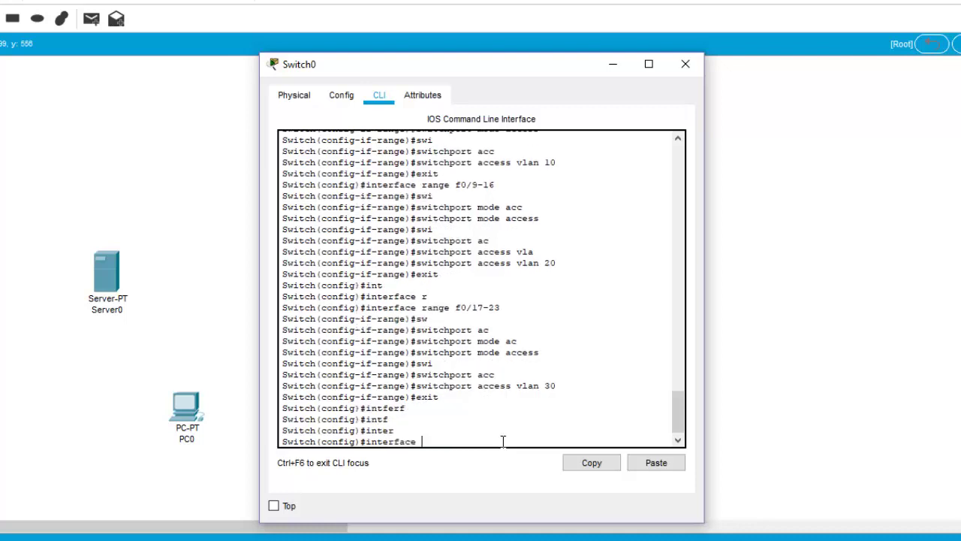
text(f0/24)
key(Return)
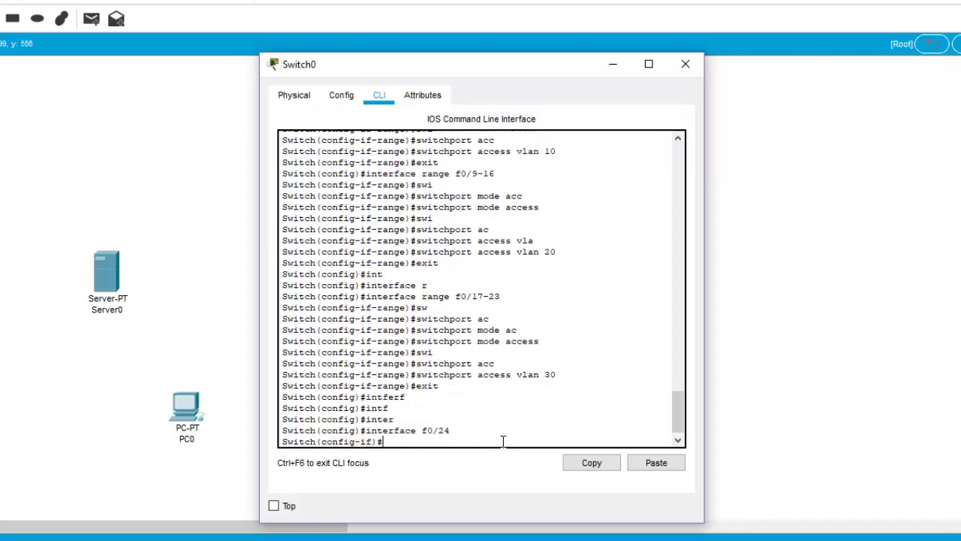
Set the switchport mode of port f0/24 on Switch0 to trunk.
text(swi)
key(Tab)
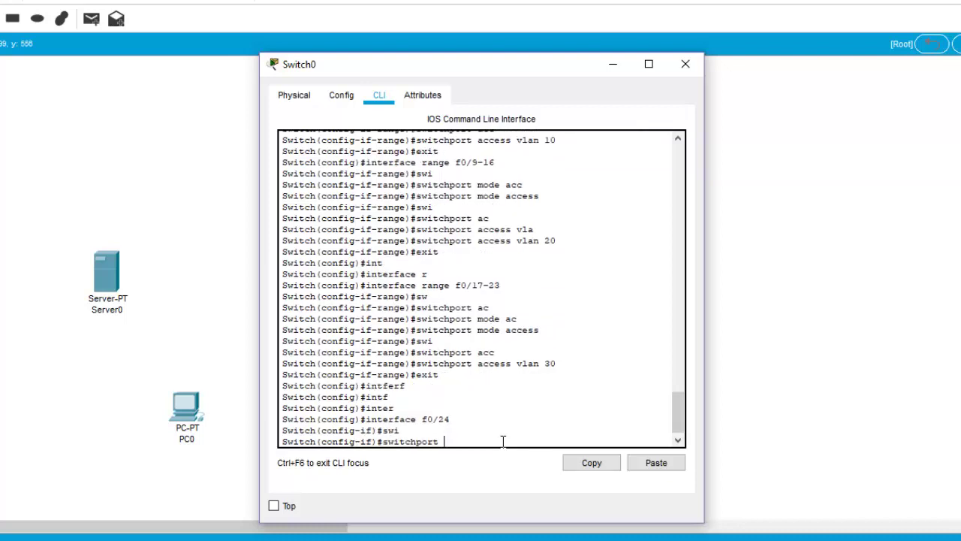
text(mode tru)
key(Tab)
key(Return)
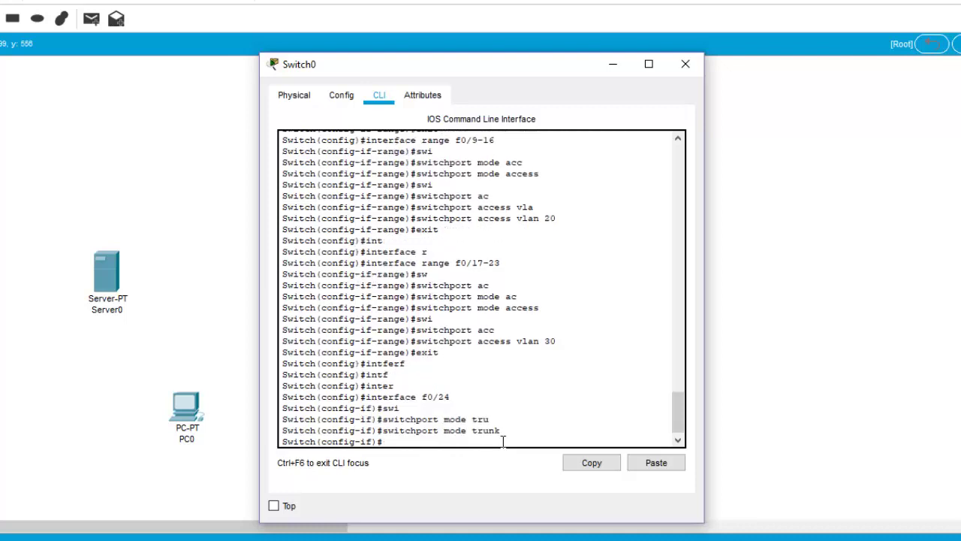
Try to set the native VLAN of trunk port f0/24 with the command switchport trunk native 40.
text(ssw)
key(BackSpace)
key(BackSpace)
text(wi)
key(Tab)
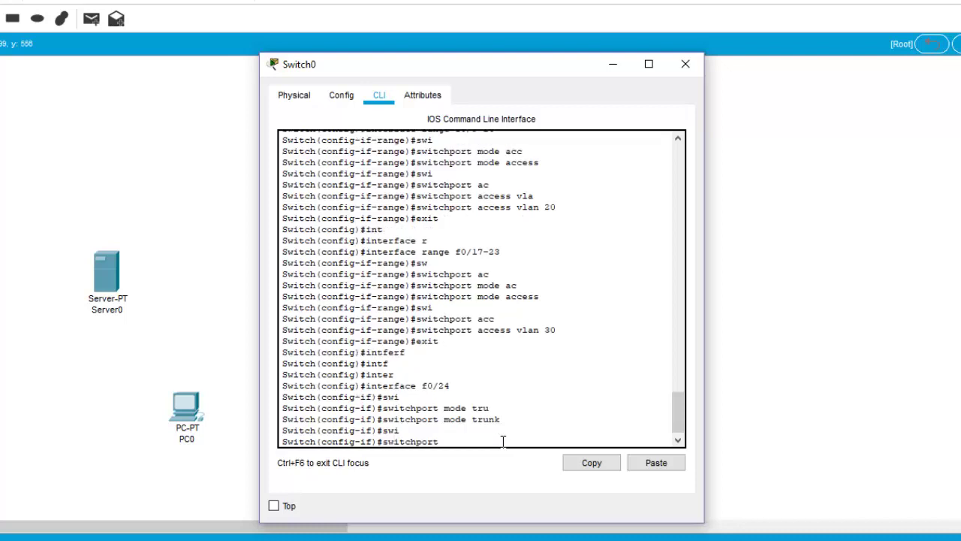
text(trun)
key(Tab)
text(n)
key(Tab)
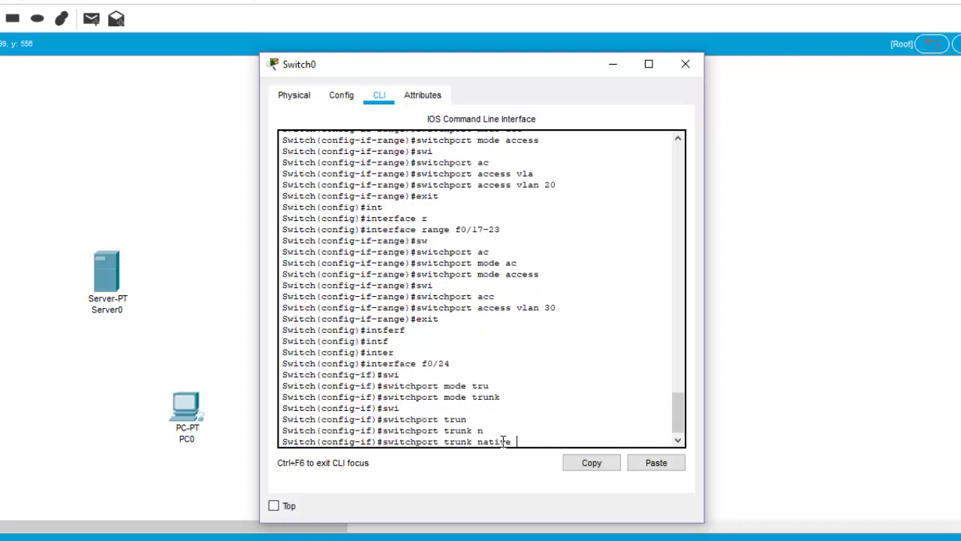
text(40)
key(Return)
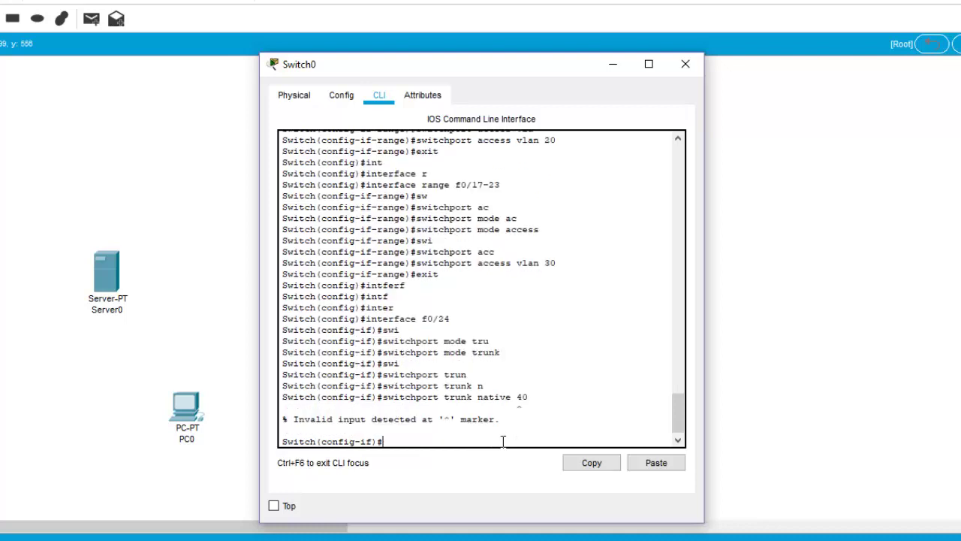
Set the native VLAN of port f0/24 to 40 with the command switchport trunk native vlan 40.
key(Up)
key(Left)
key(Left)
text(vl)
key(Return)
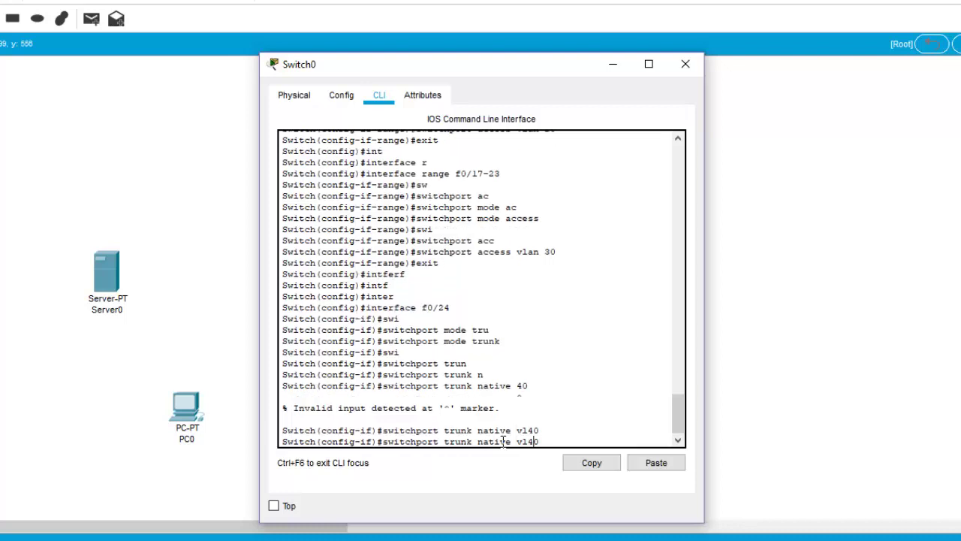
text(an)
key(Return)
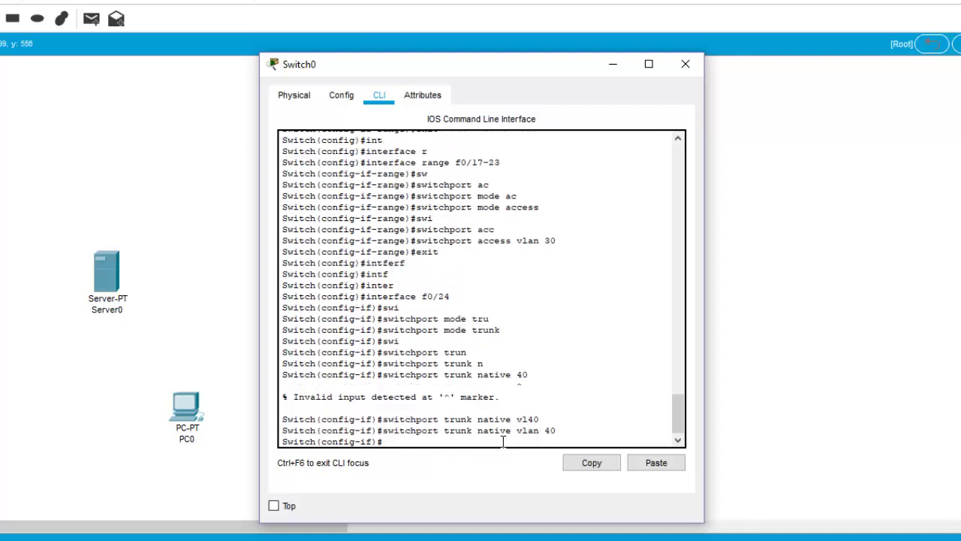
Exit interface and global configuration mode on Switch0 and close its window.
text(exit)
key(Return)
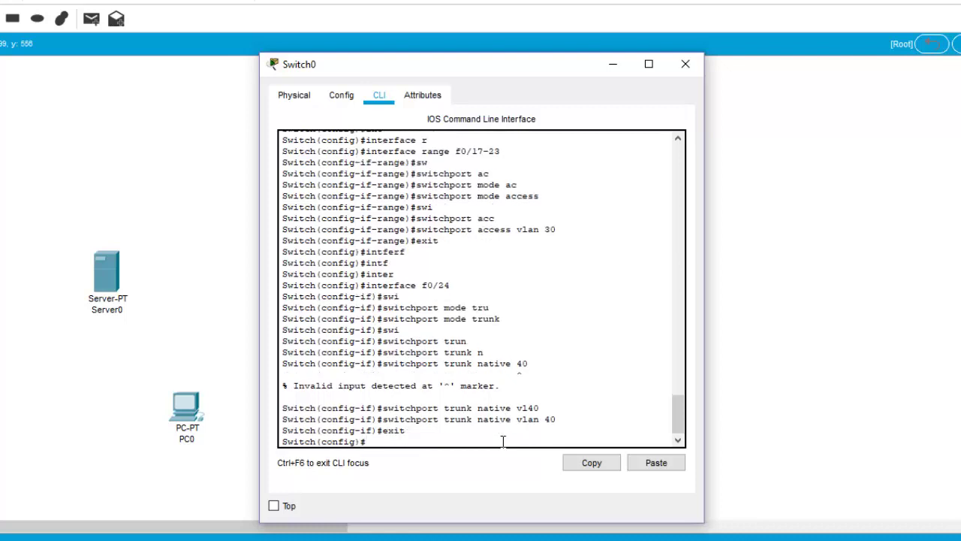
text(exit)
key(Return)
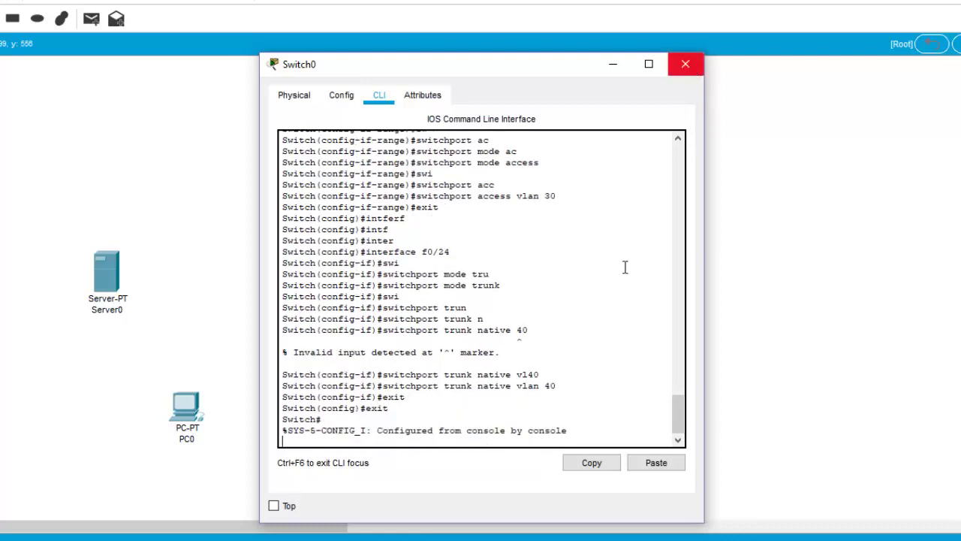
key(Return)
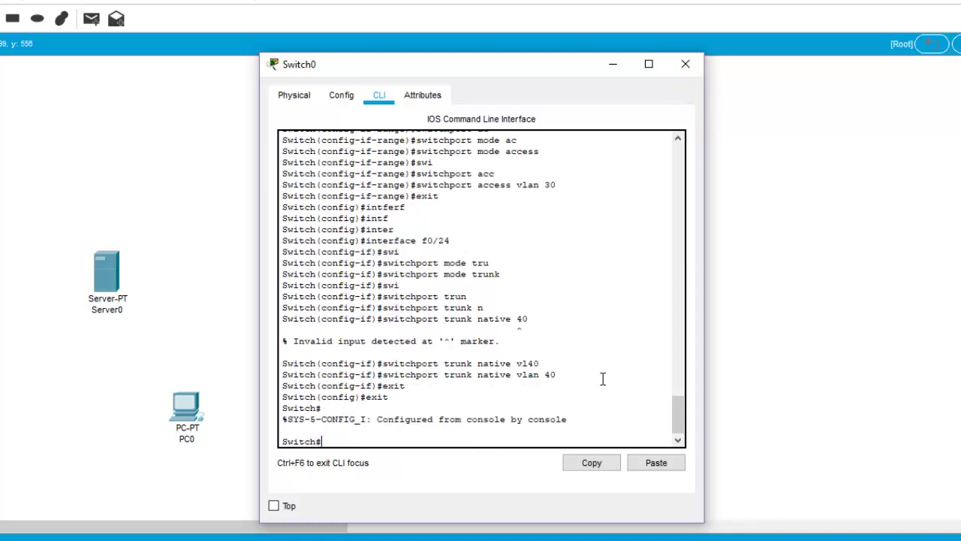
click(685, 64)
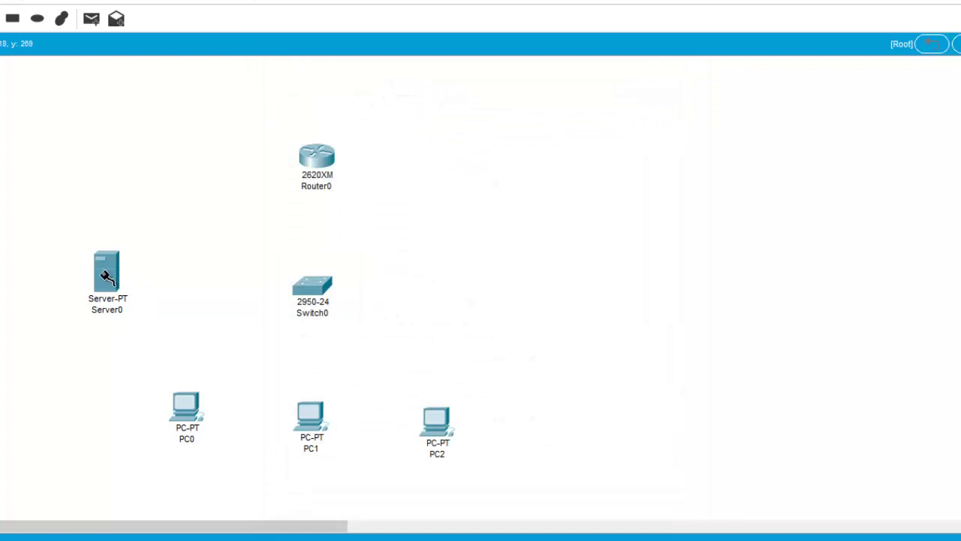
Connect Server0 to port FastEthernet0/1 of Switch0 with a straight cable.
click(285, 303)
click(255, 297)
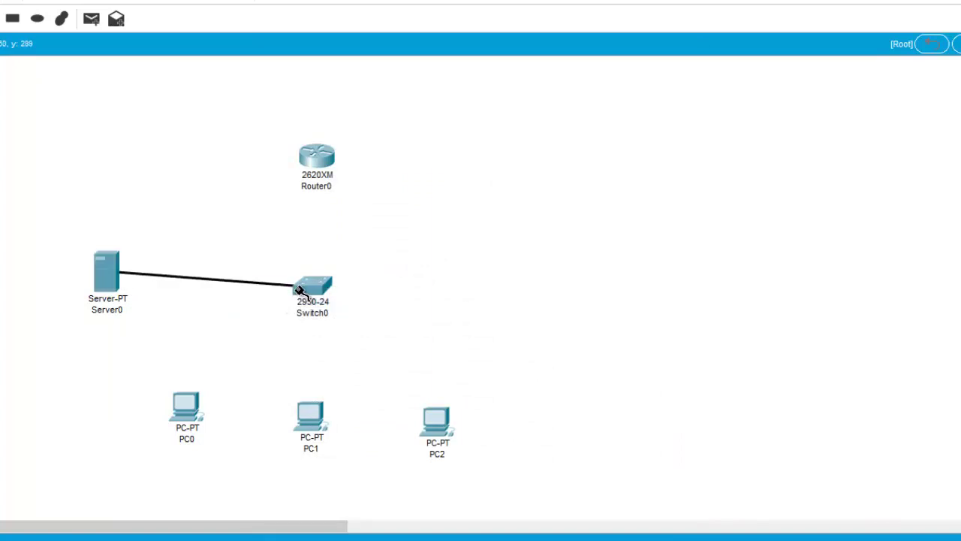
click(298, 288)
click(361, 125)
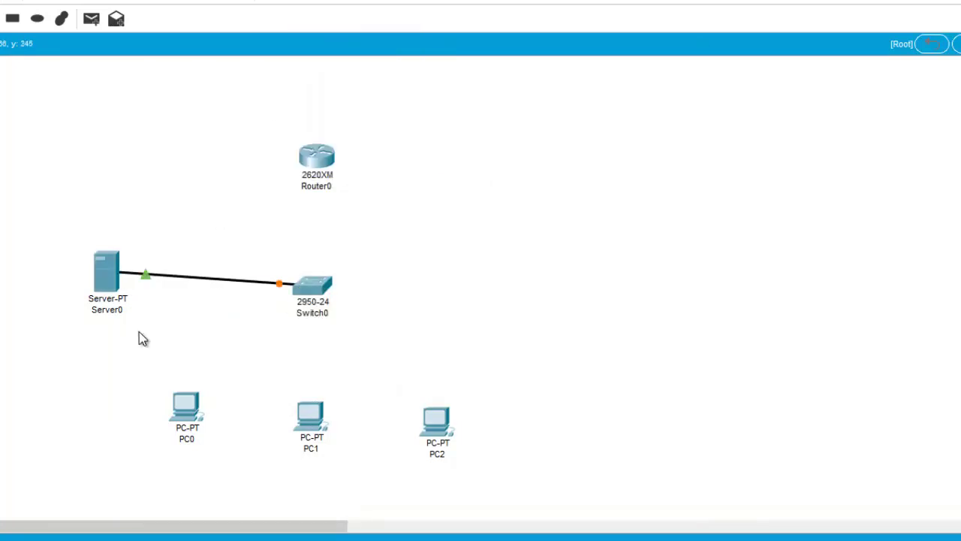
Connect PC0's FastEthernet0 port to port FastEthernet0/6 of Switch0.
click(185, 405)
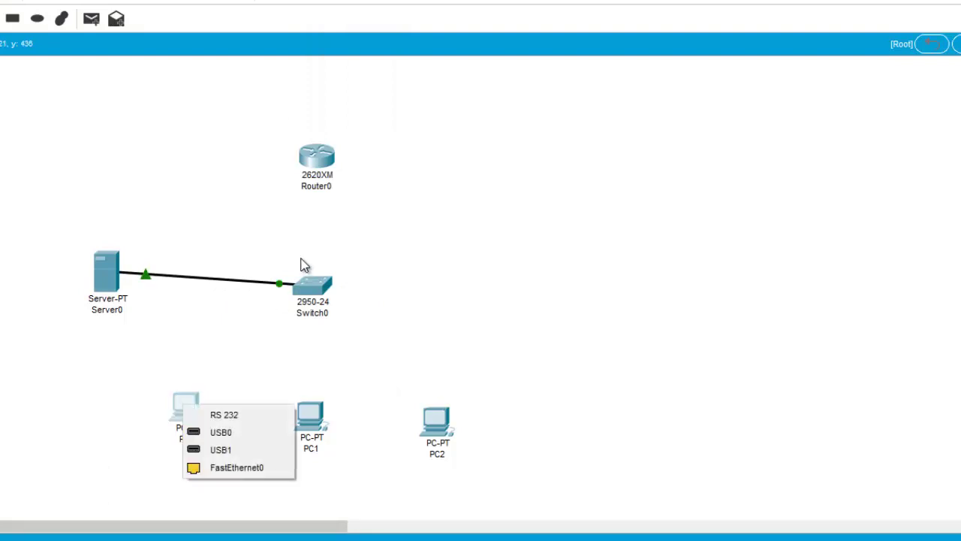
click(245, 467)
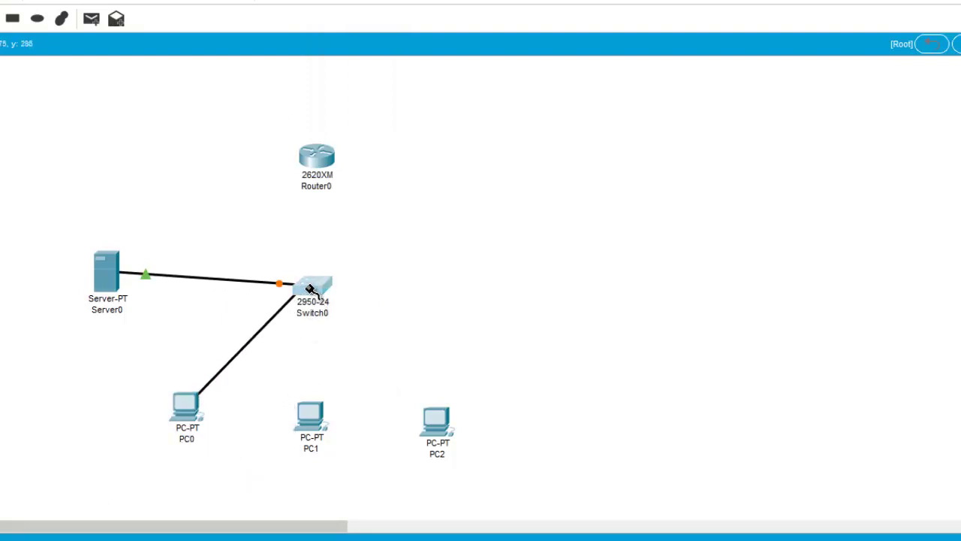
click(313, 285)
click(363, 41)
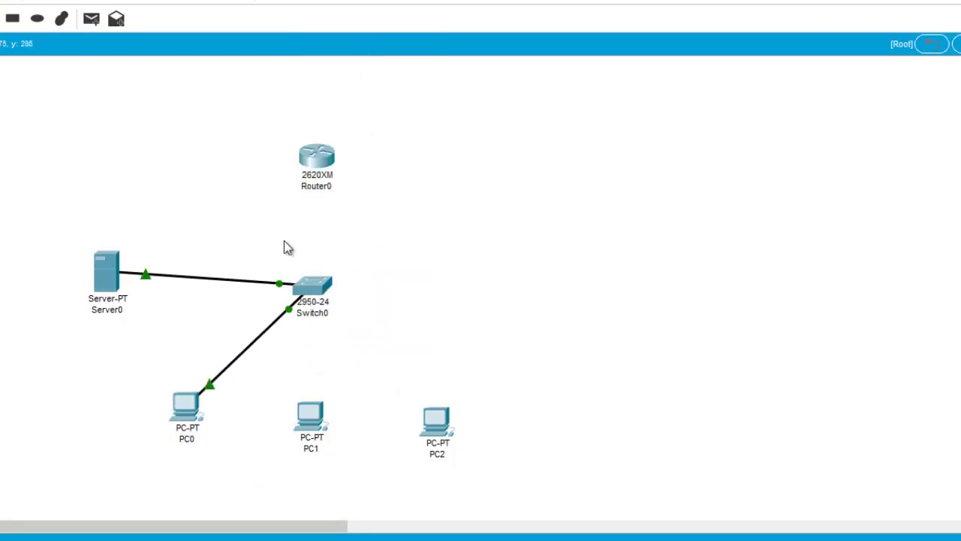
Cable PC1 to port FastEthernet0/12 of Switch0.
click(314, 413)
click(352, 473)
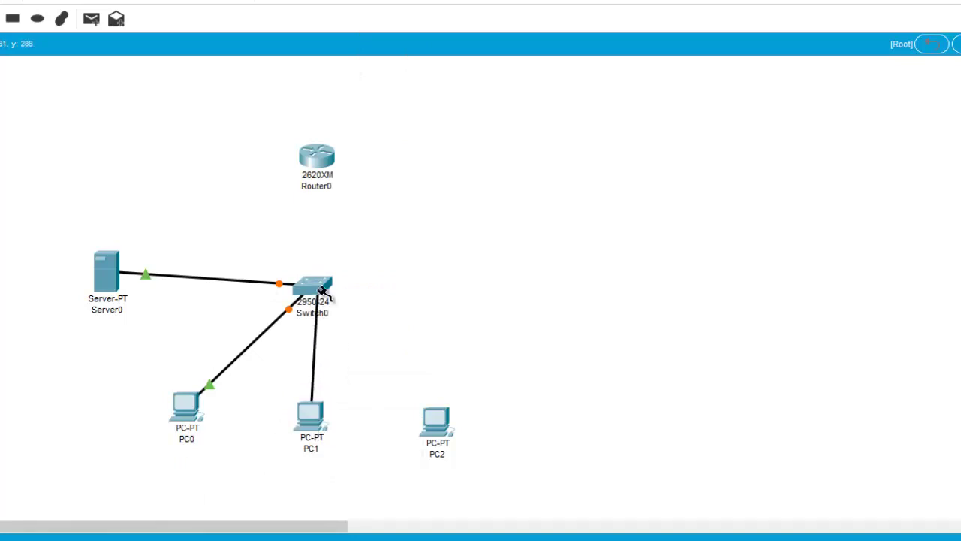
click(321, 289)
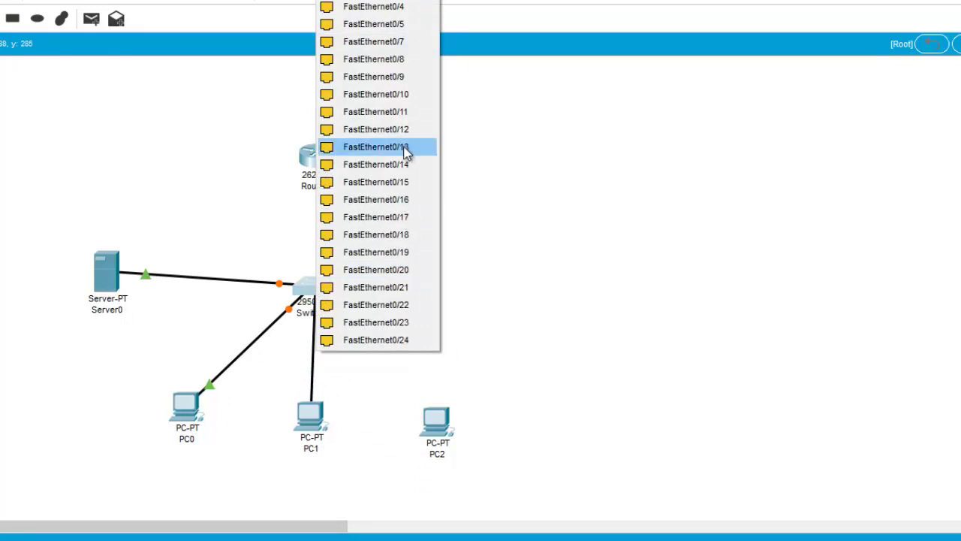
click(408, 131)
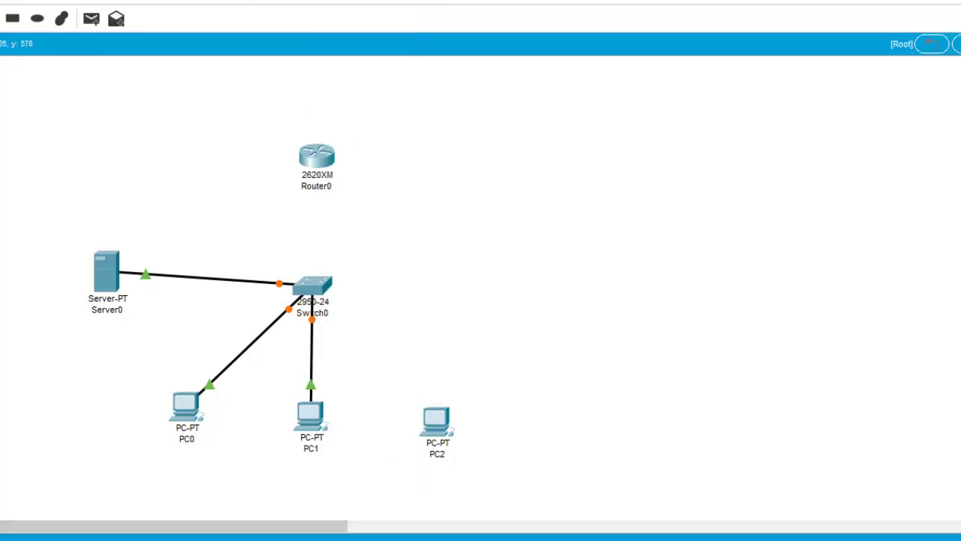
Cable PC2 to port FastEthernet0/20 of Switch0.
click(443, 422)
click(481, 478)
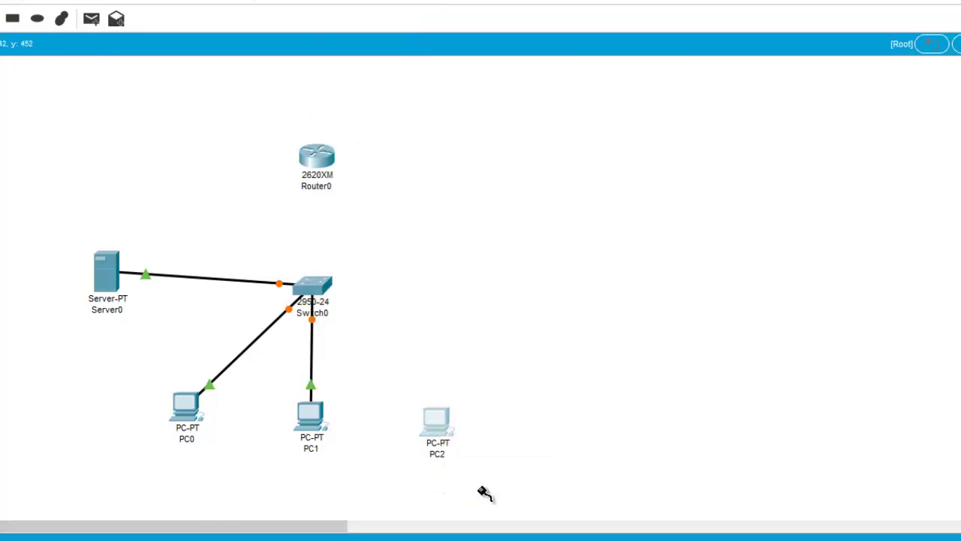
click(321, 289)
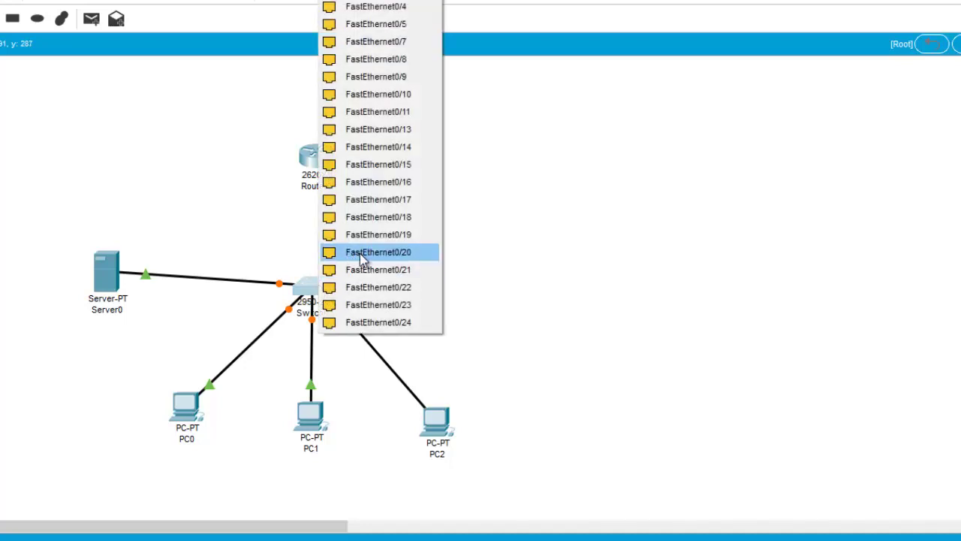
click(361, 252)
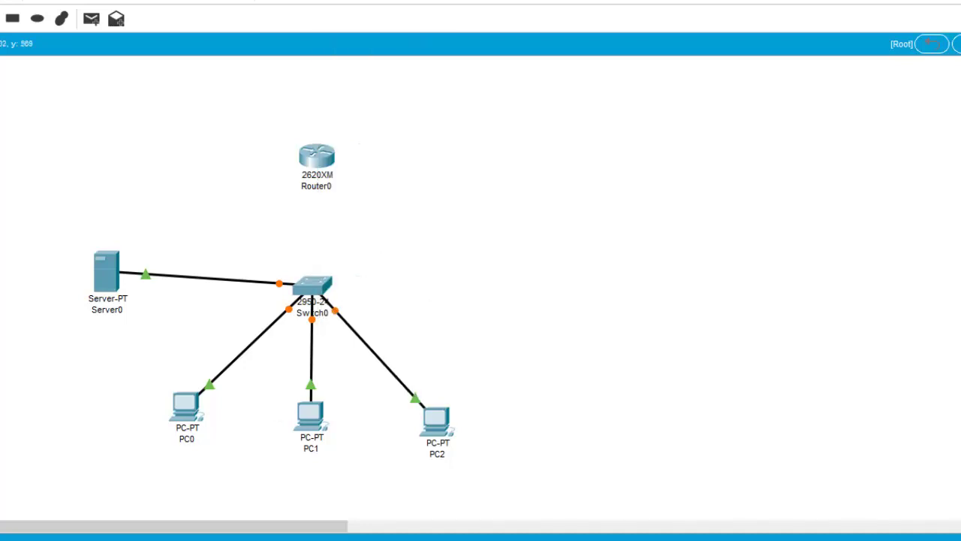
Connect port FastEthernet0/24 of Switch0 to port FastEthernet0/0 of Router0.
click(318, 282)
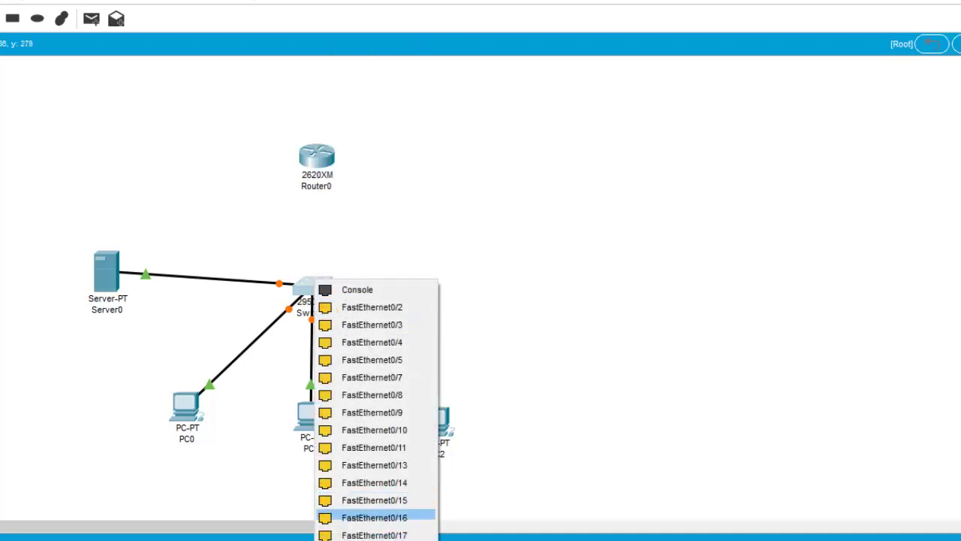
click(373, 517)
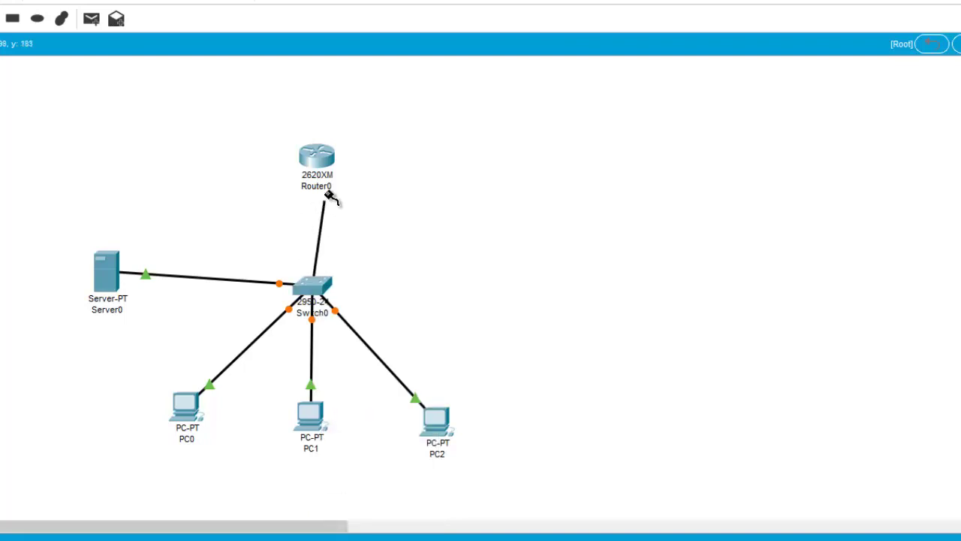
click(316, 160)
click(360, 203)
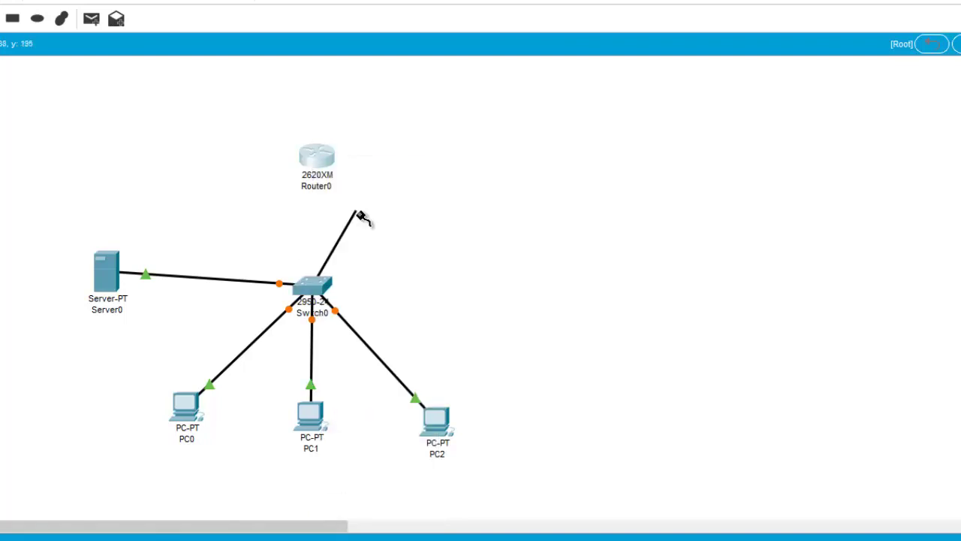
click(318, 156)
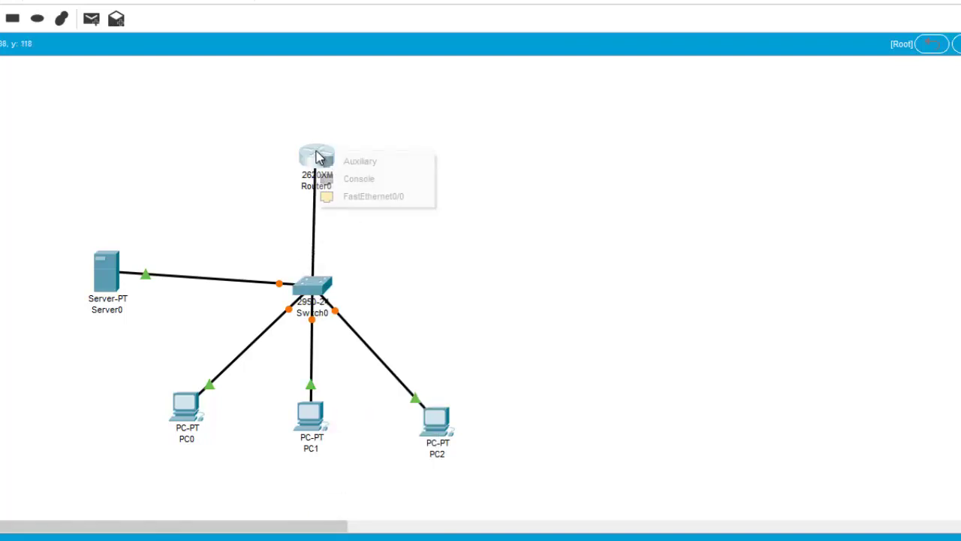
click(369, 197)
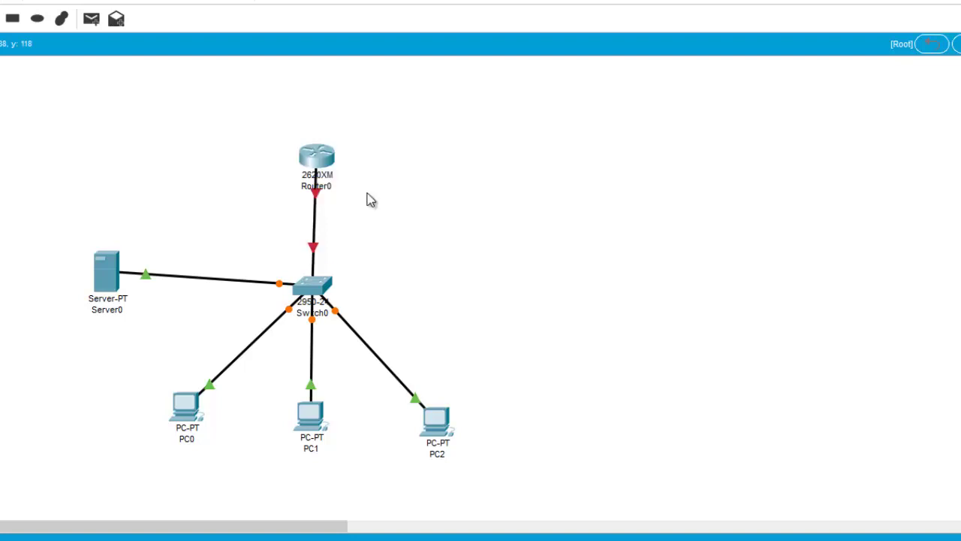
Open the command line of Router0 and answer no to the initial configuration dialog.
click(330, 159)
click(381, 81)
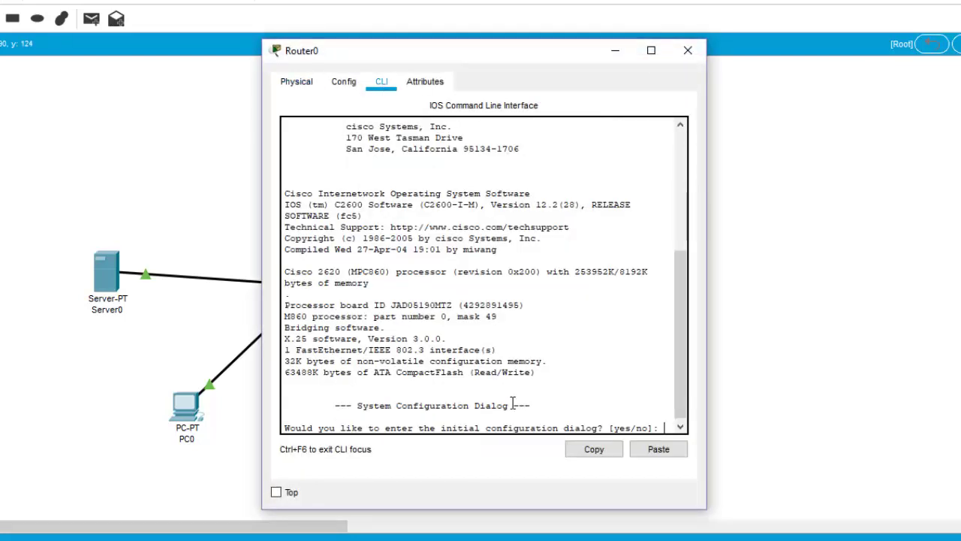
key(Return)
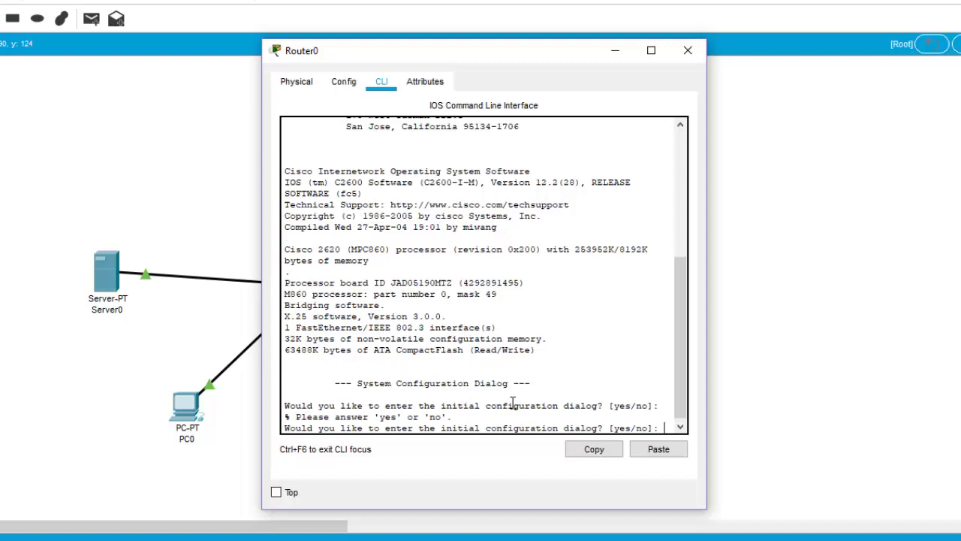
text(no)
key(Return)
key(Return)
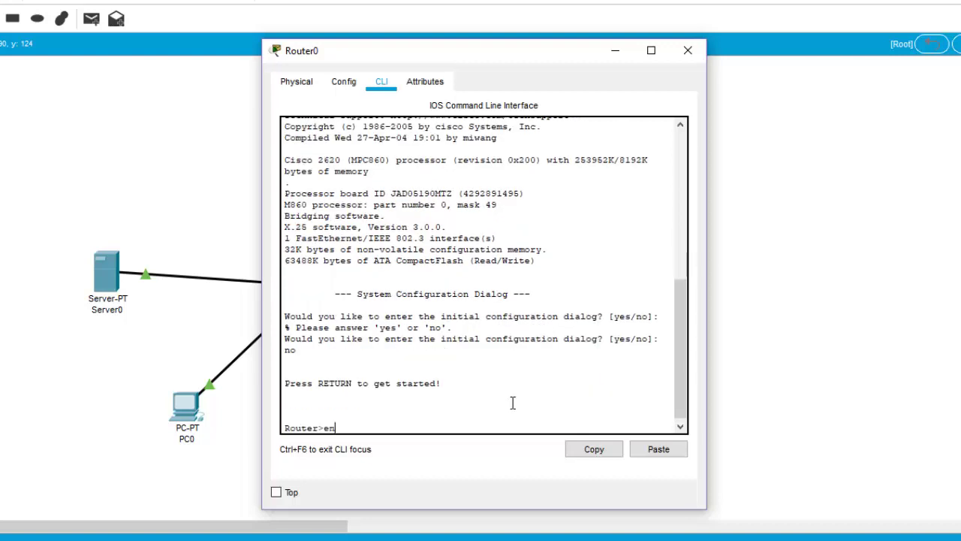
Enter privileged mode and global configuration mode from the terminal on Router0.
text(en)
key(Return)
text(conf)
key(Tab)
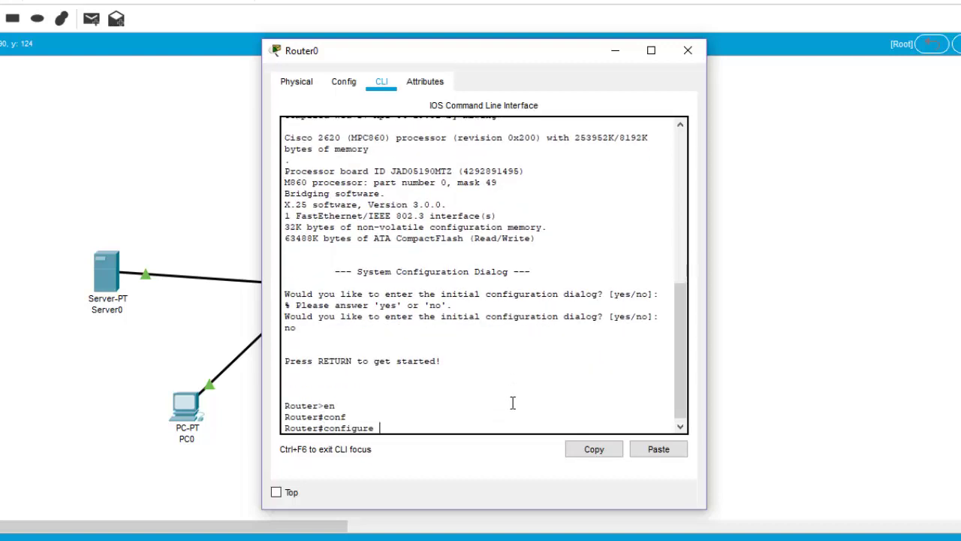
key(Return)
key(Return)
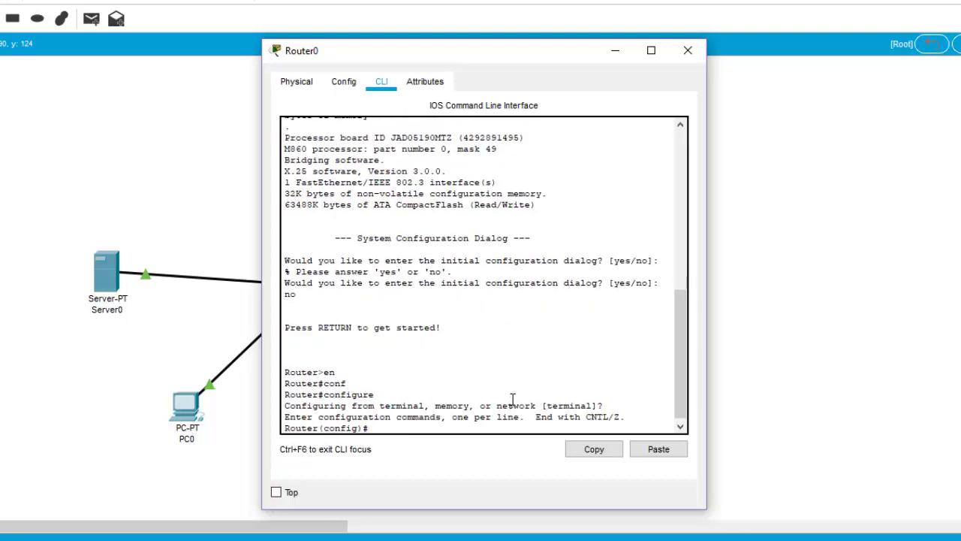
Check Router0's port on the link to Switch0 and create subinterface f0/0.1 in Router0's global configuration.
drag(523, 53, 682, 71)
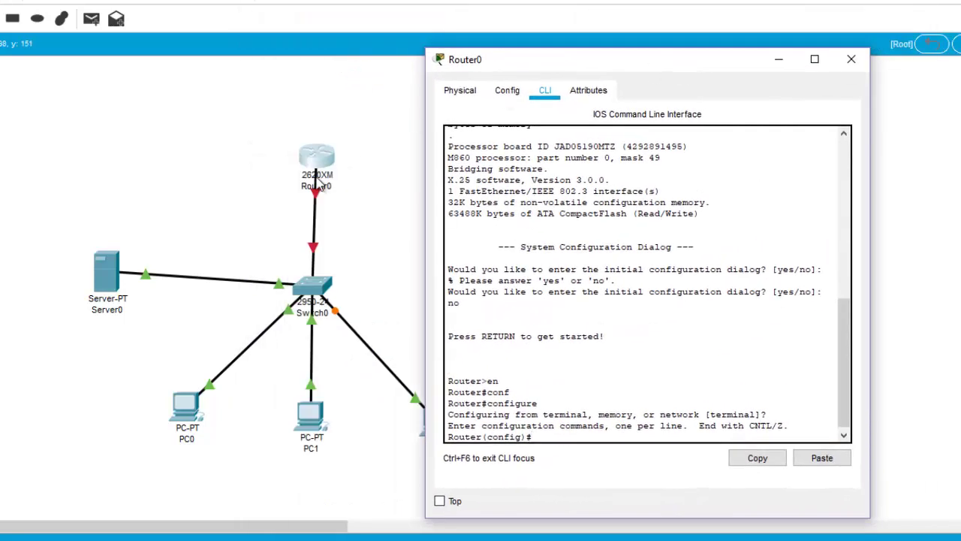
click(326, 197)
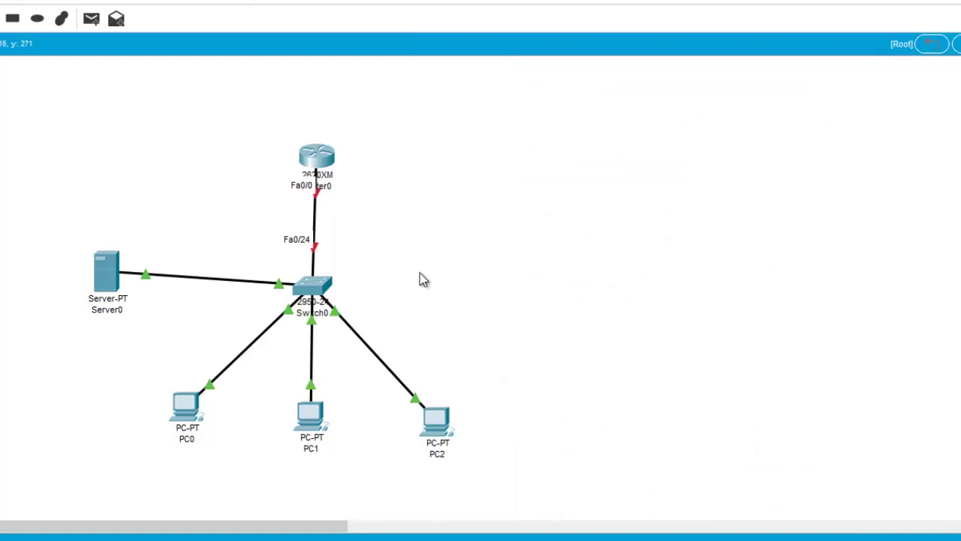
mouse_move(263, 538)
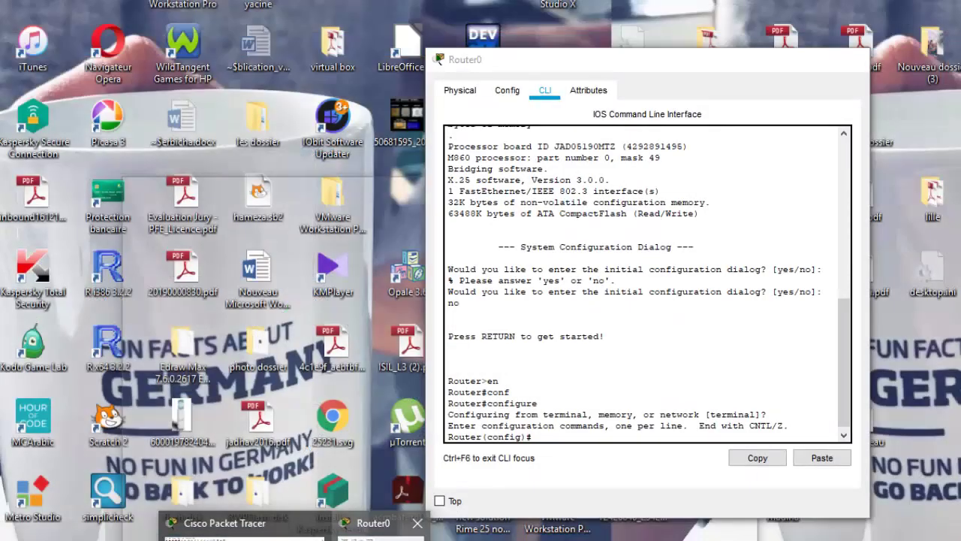
click(315, 524)
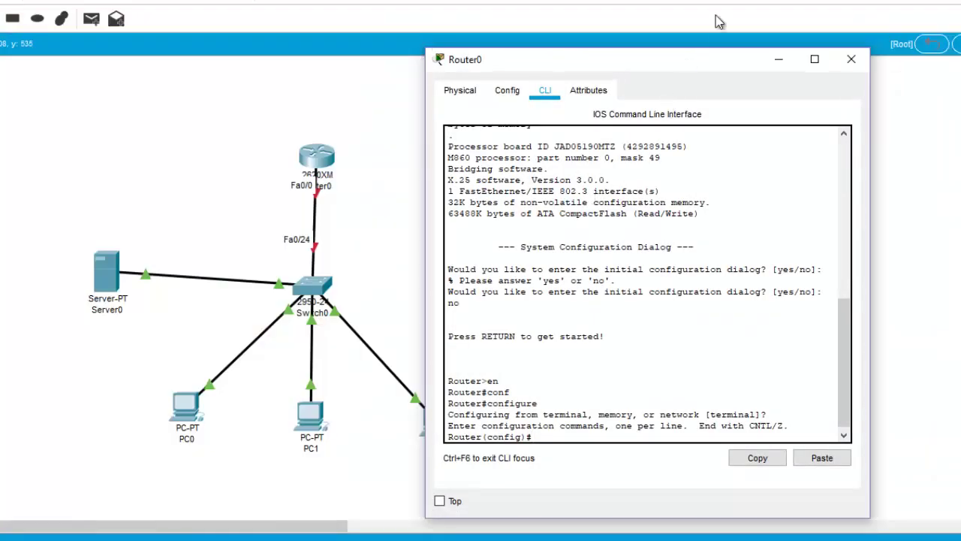
drag(702, 62, 540, 62)
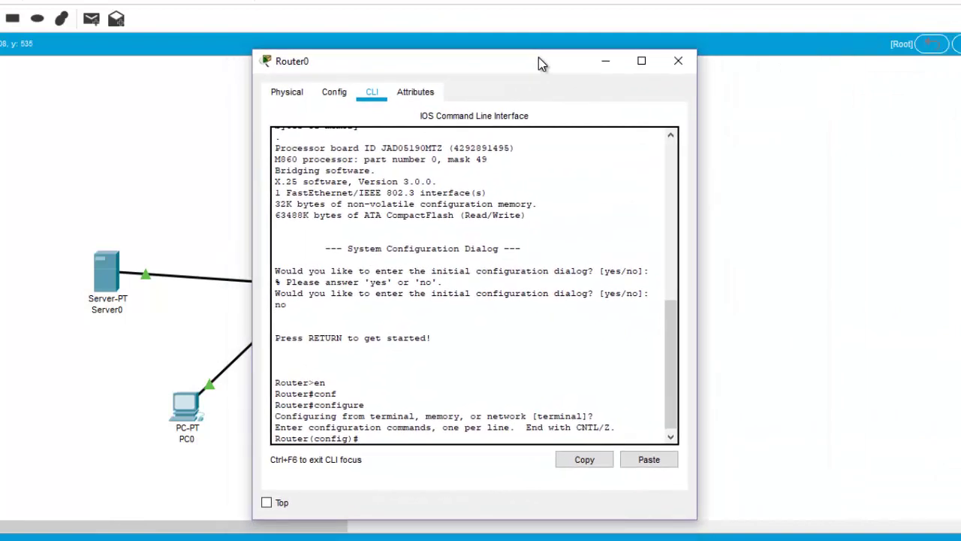
text(inte)
key(Tab)
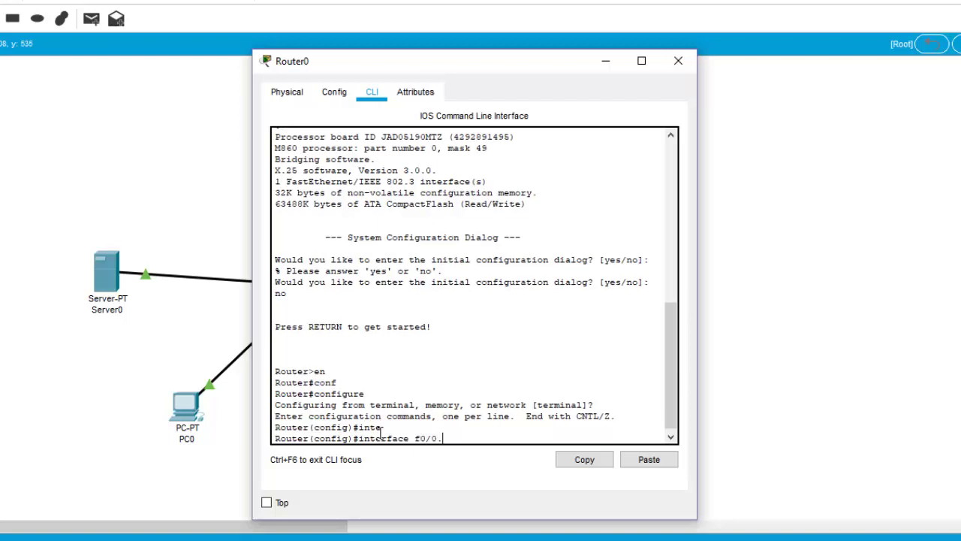
text(f0/0.1)
key(Return)
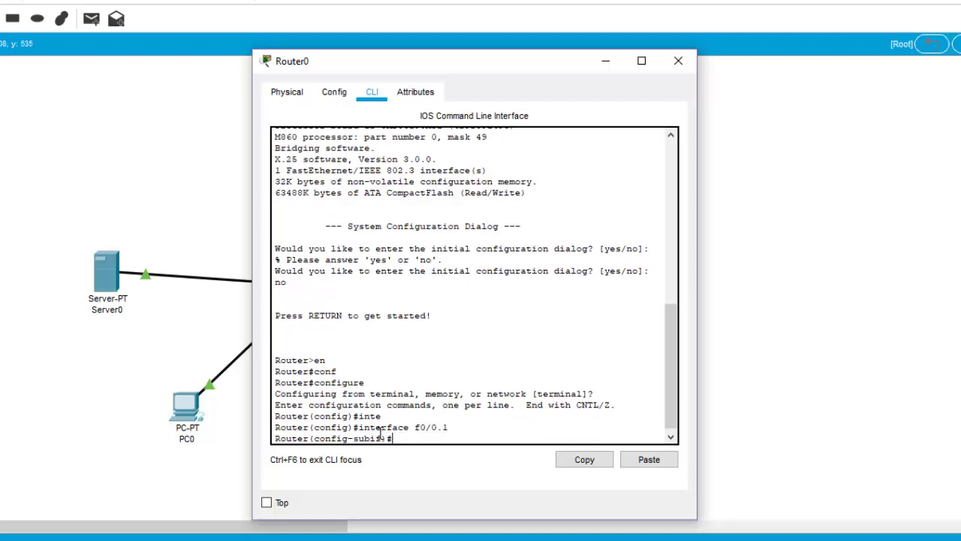
Set the encapsulation of subinterface f0/0.1 to dot1Q with VLAN 10.
text(enc)
key(Tab)
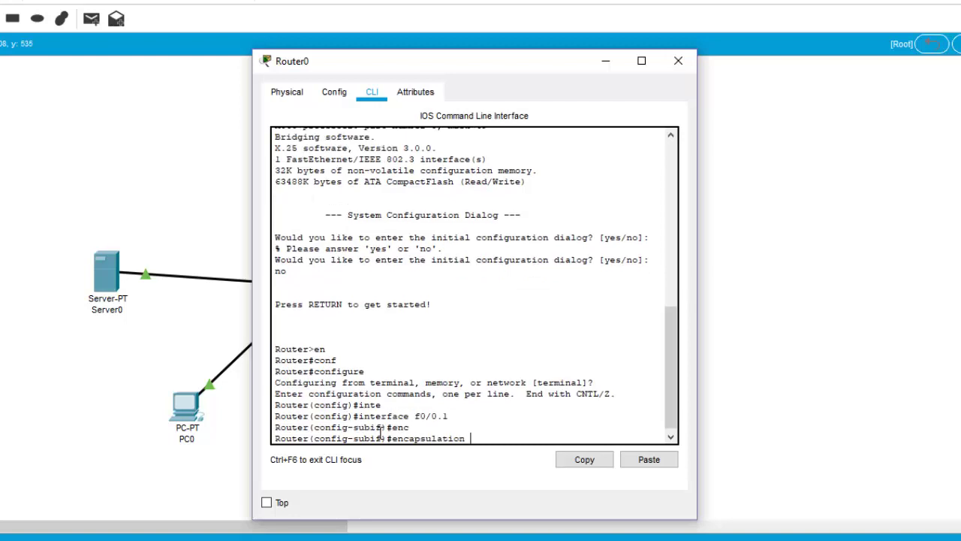
text(do)
key(Tab)
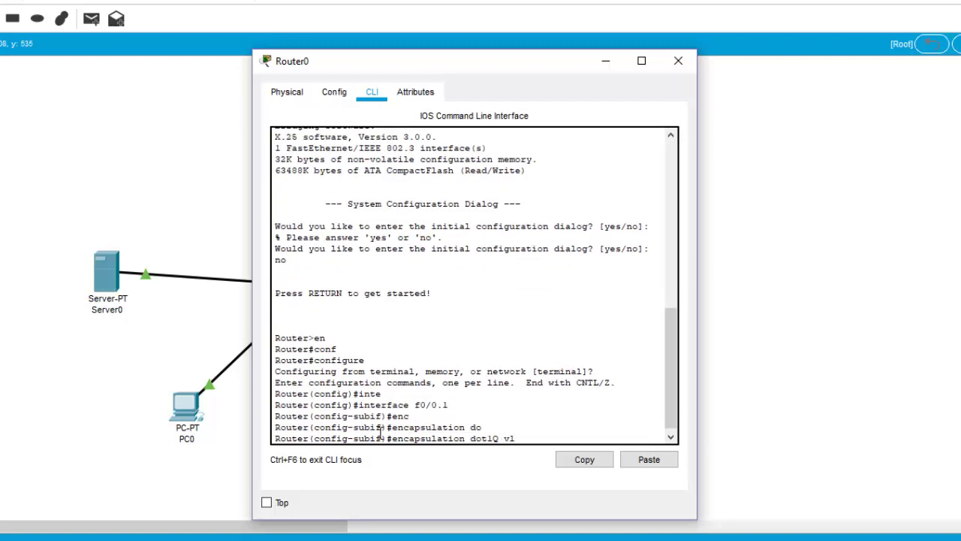
text(vl)
key(Tab)
key(BackSpace)
key(BackSpace)
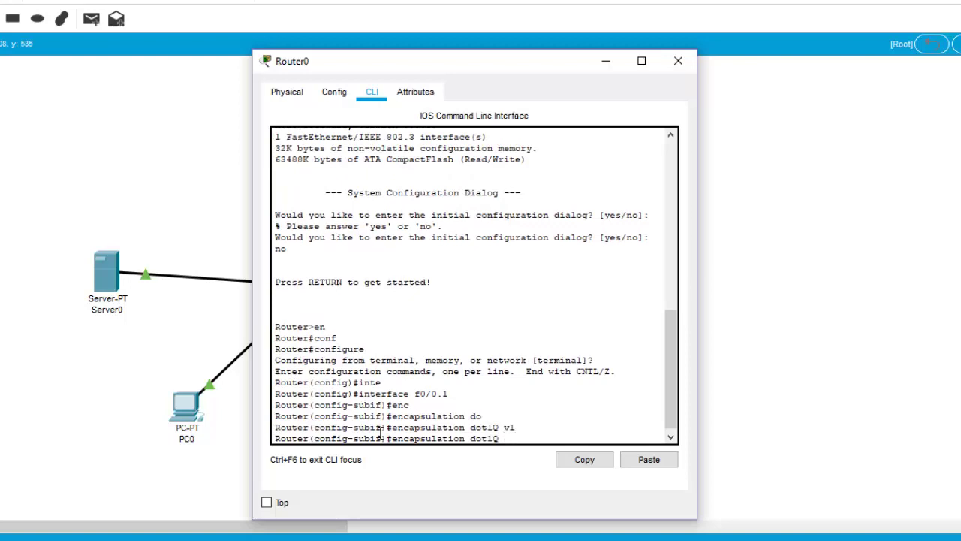
text(10)
key(Return)
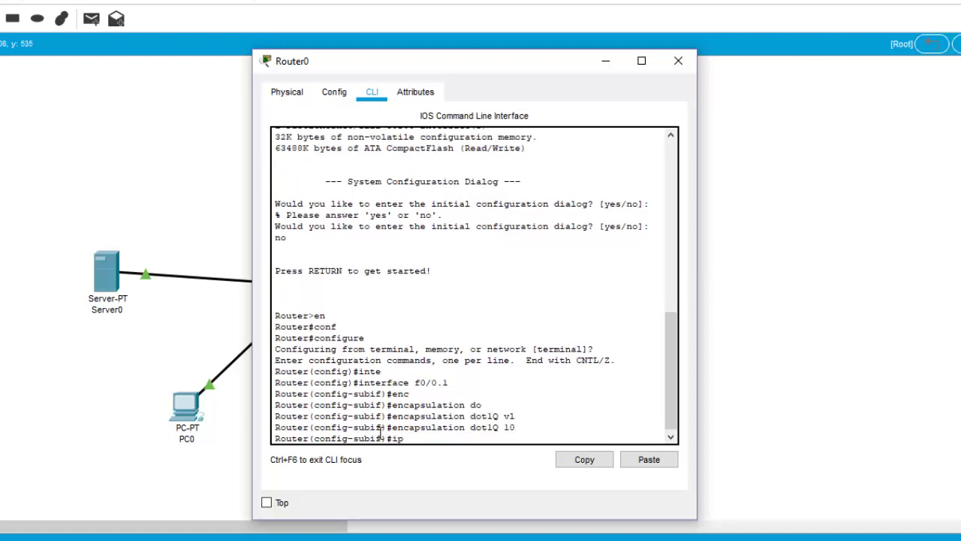
Assign IP address 192.168.1.1 with mask 255.255.255.0 to subinterface f0/0.1.
text(ip ad)
key(Tab)
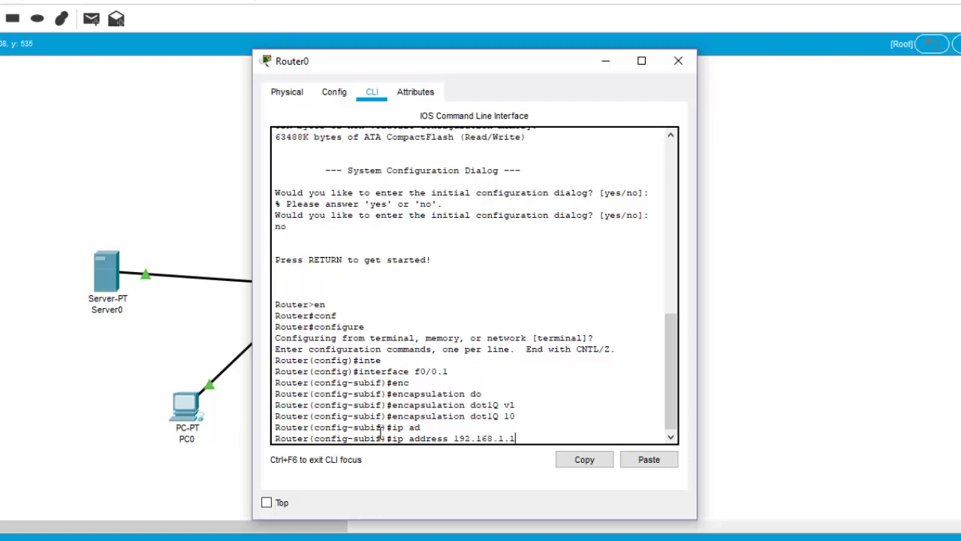
text(192.168.1.1)
key(Return)
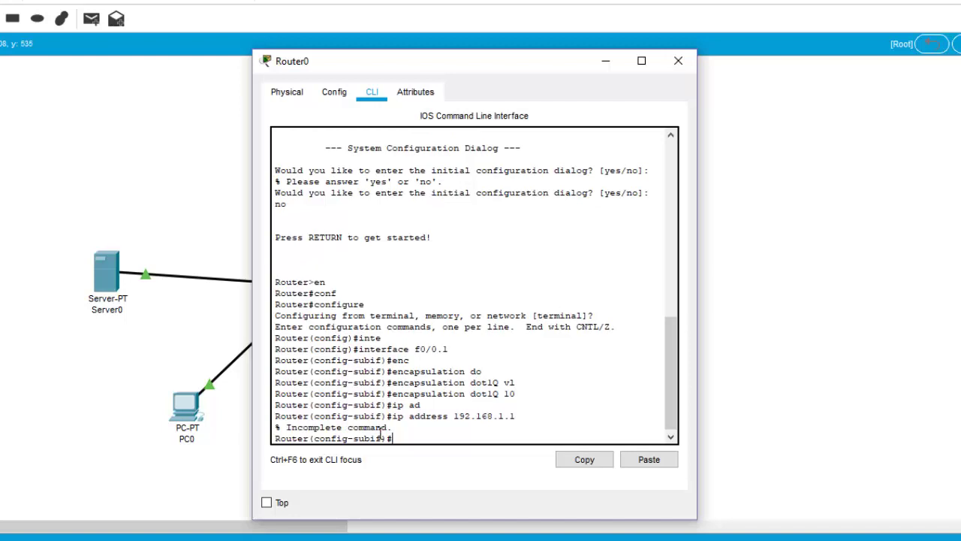
key(Up)
text(255.255.255.0)
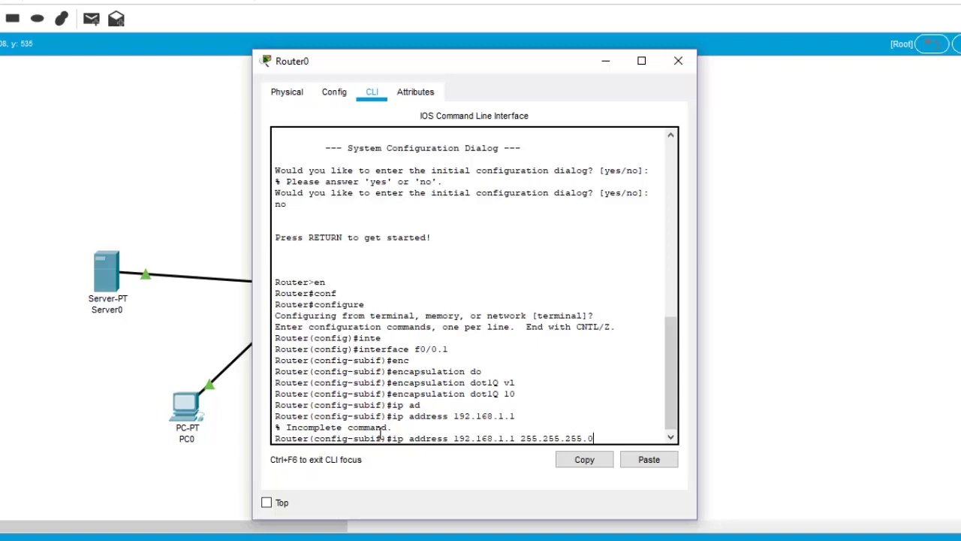
key(Return)
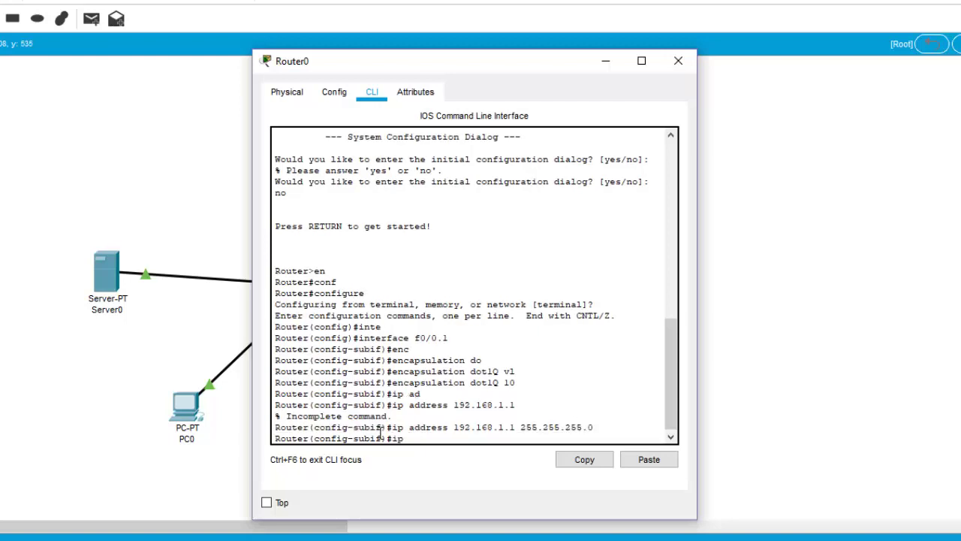
text(ip he)
key(Tab)
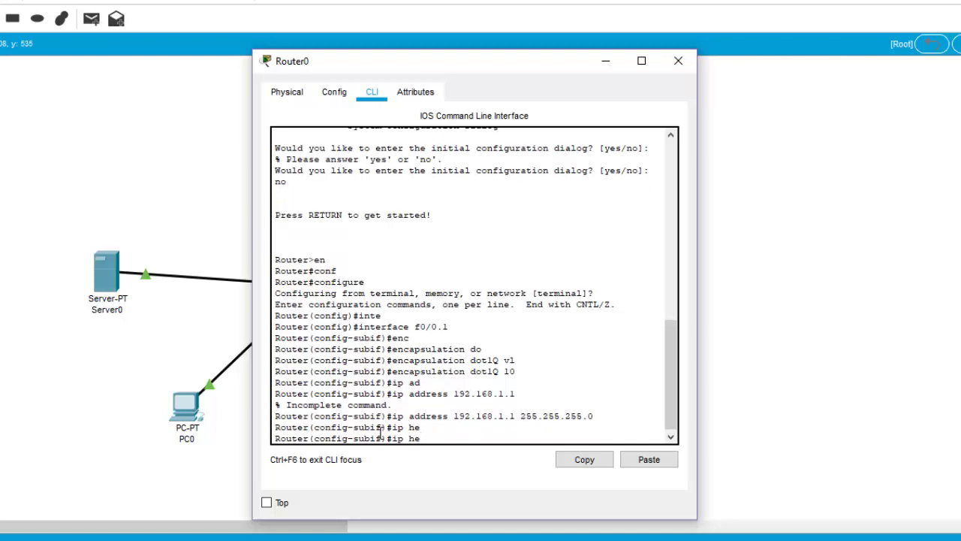
text(lp)
key(Tab)
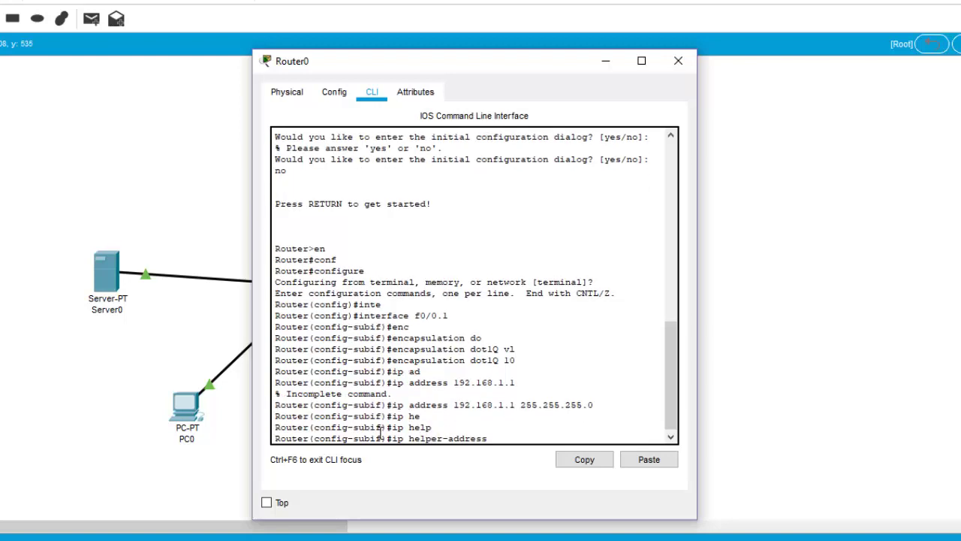
key(BackSpace)
key(BackSpace)
key(BackSpace)
key(BackSpace)
key(BackSpace)
key(BackSpace)
key(BackSpace)
key(BackSpace)
key(BackSpace)
key(BackSpace)
key(BackSpace)
key(BackSpace)
key(BackSpace)
key(BackSpace)
key(BackSpace)
key(BackSpace)
key(BackSpace)
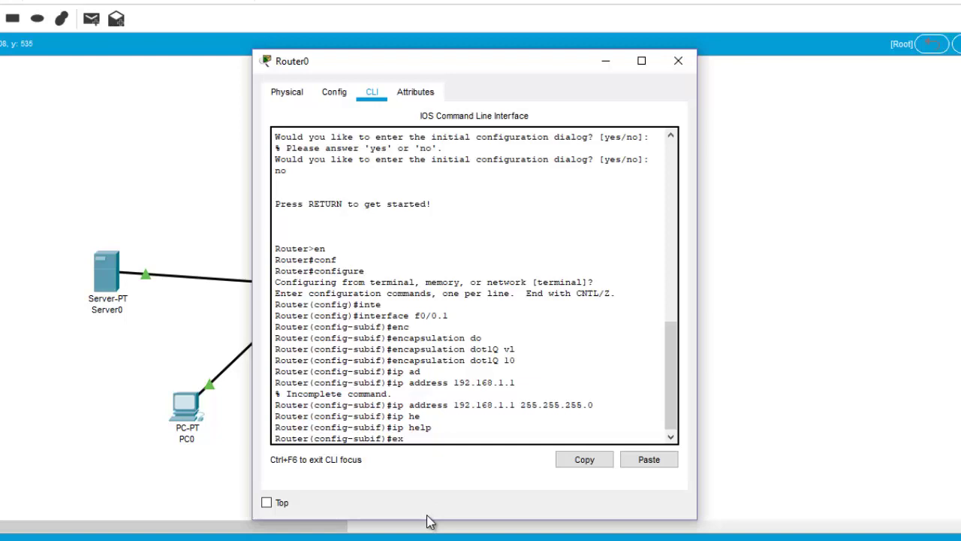
Exit the subinterface and enable Router0's physical interface f0/0 with no shutdown.
text(it)
key(Return)
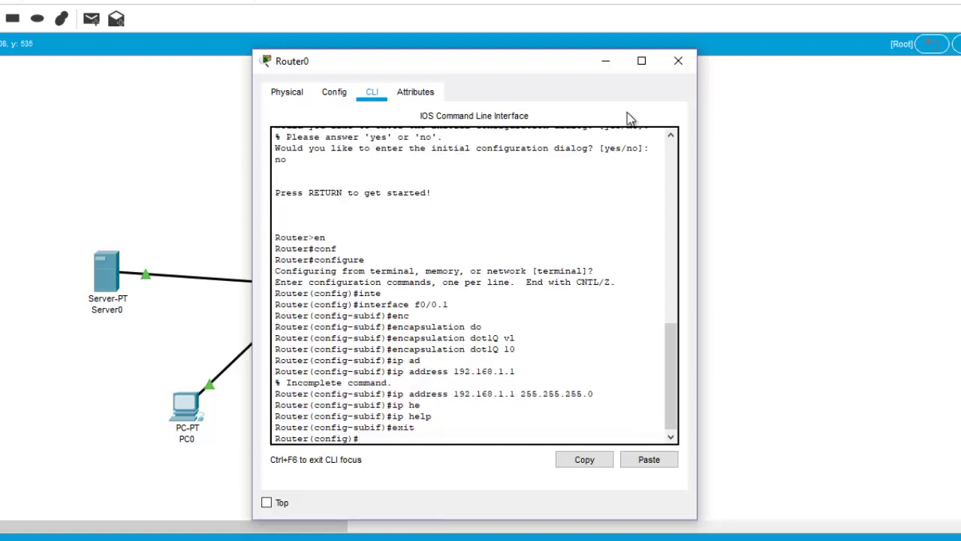
click(605, 61)
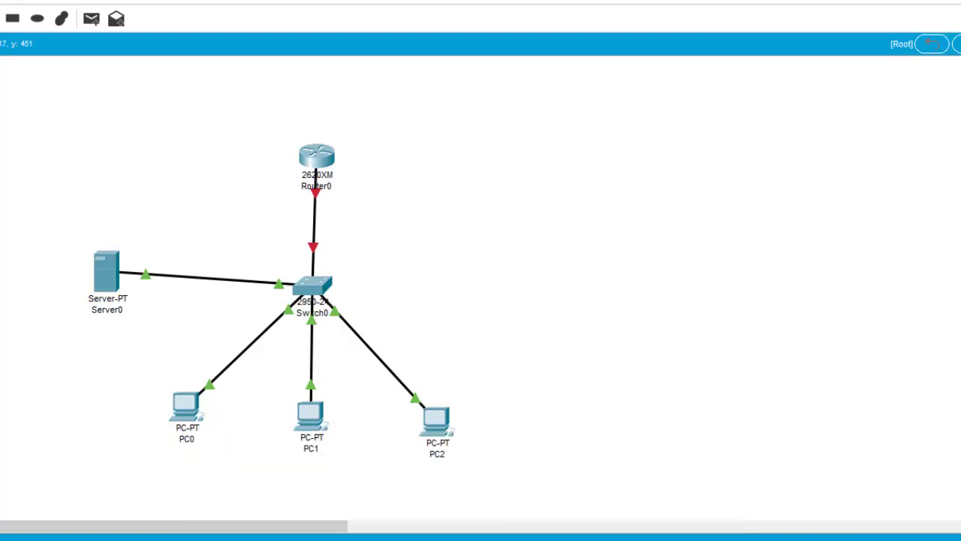
mouse_move(293, 538)
click(374, 525)
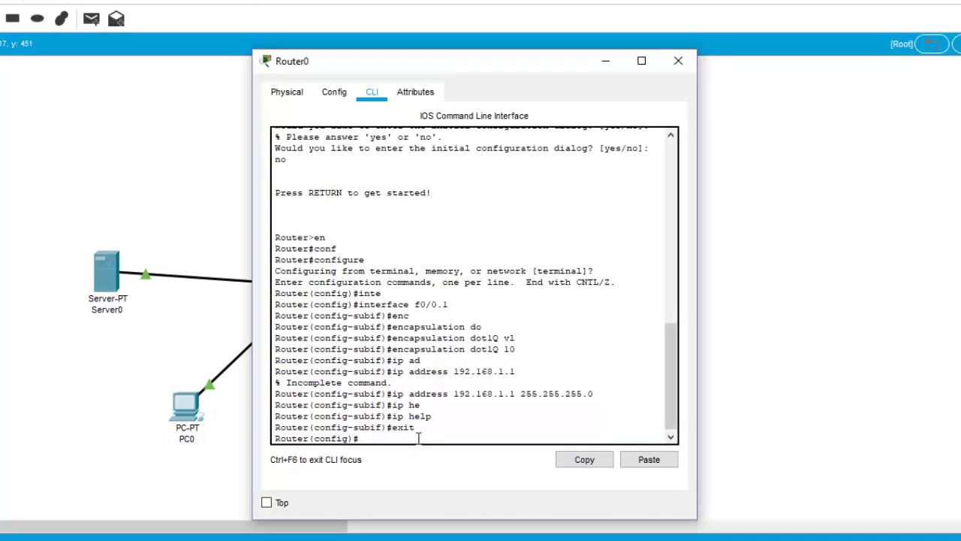
text(inter)
key(Tab)
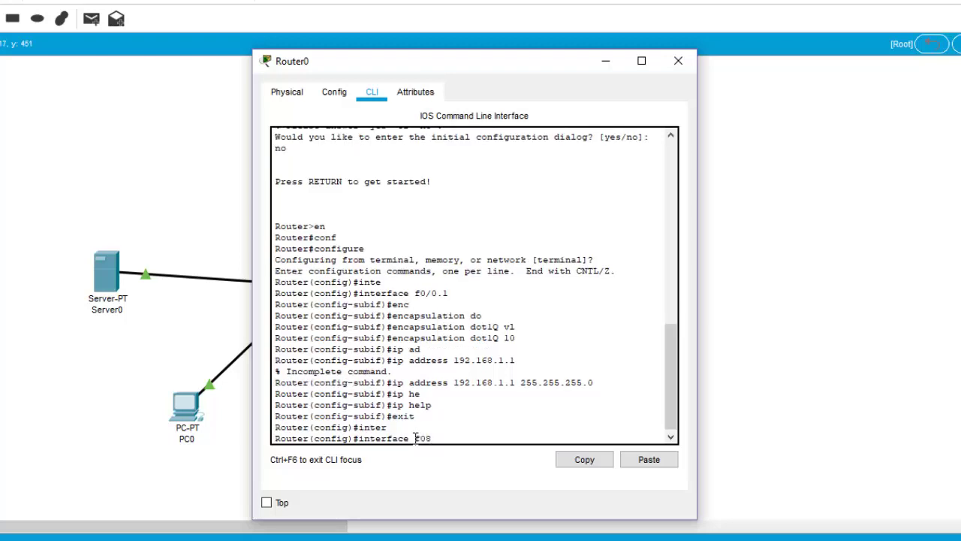
text(f0/0)
key(Return)
text(no shu)
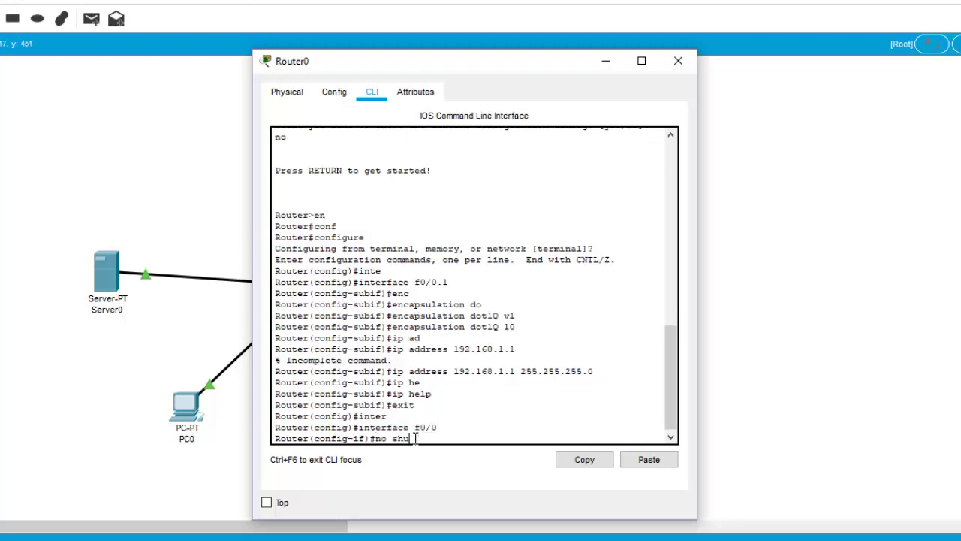
key(Tab)
key(Return)
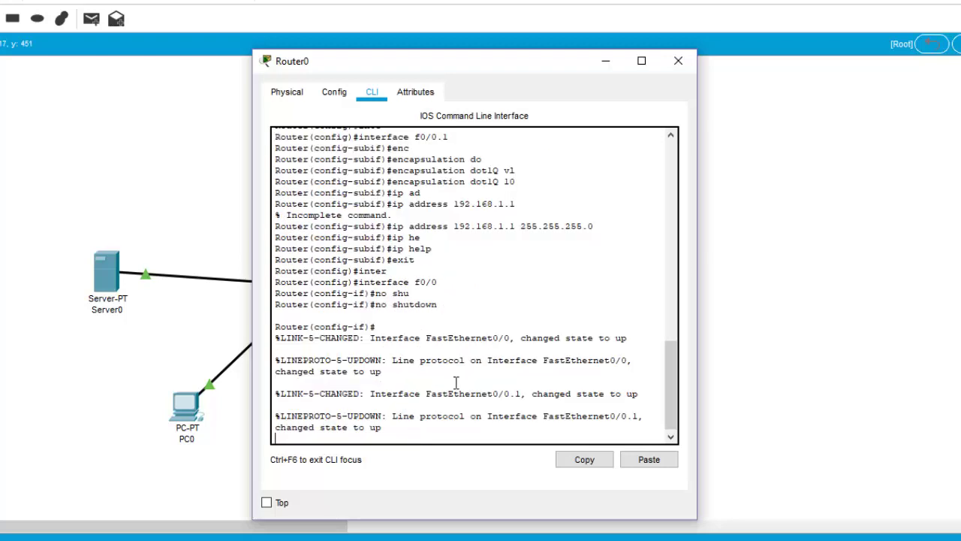
click(618, 65)
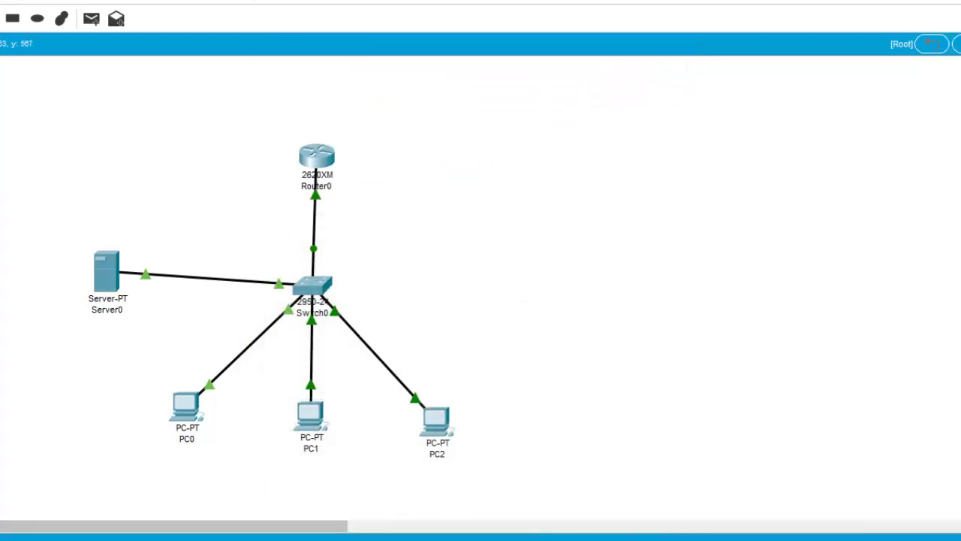
Set the IP configuration of PC0 to DHCP and close its window.
click(189, 417)
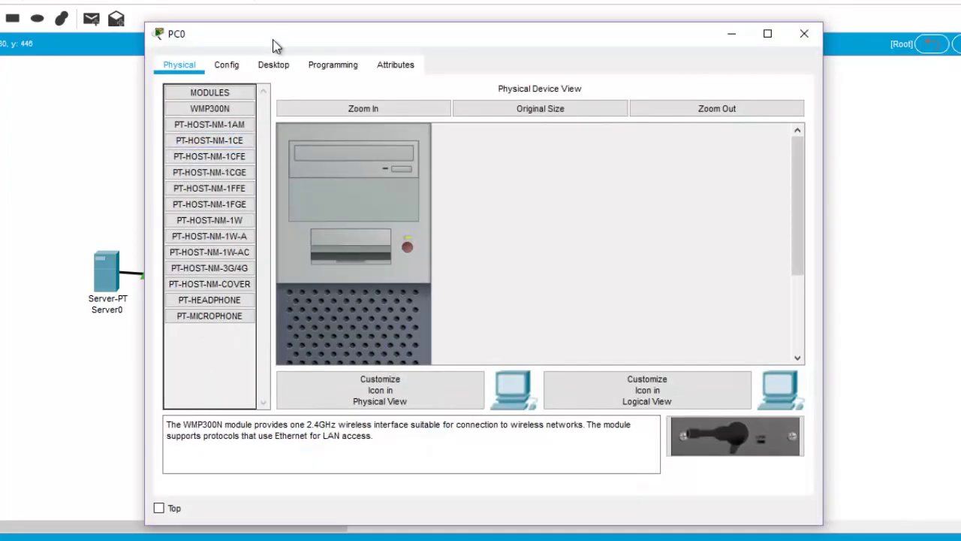
click(273, 64)
click(228, 106)
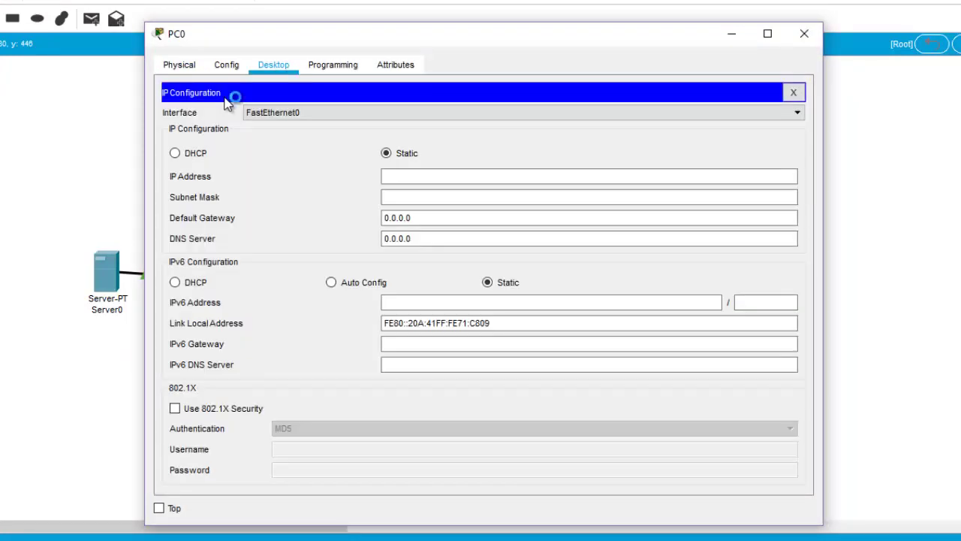
click(191, 156)
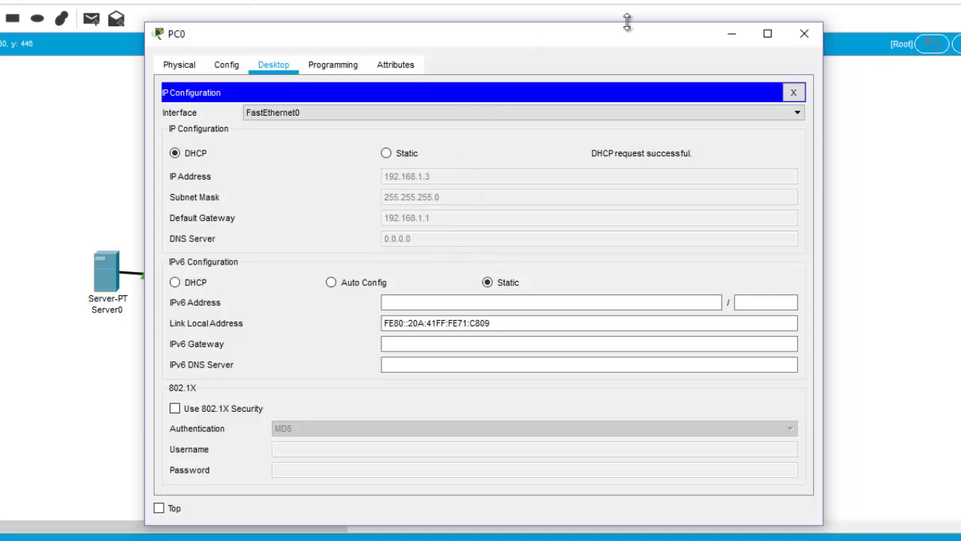
click(797, 36)
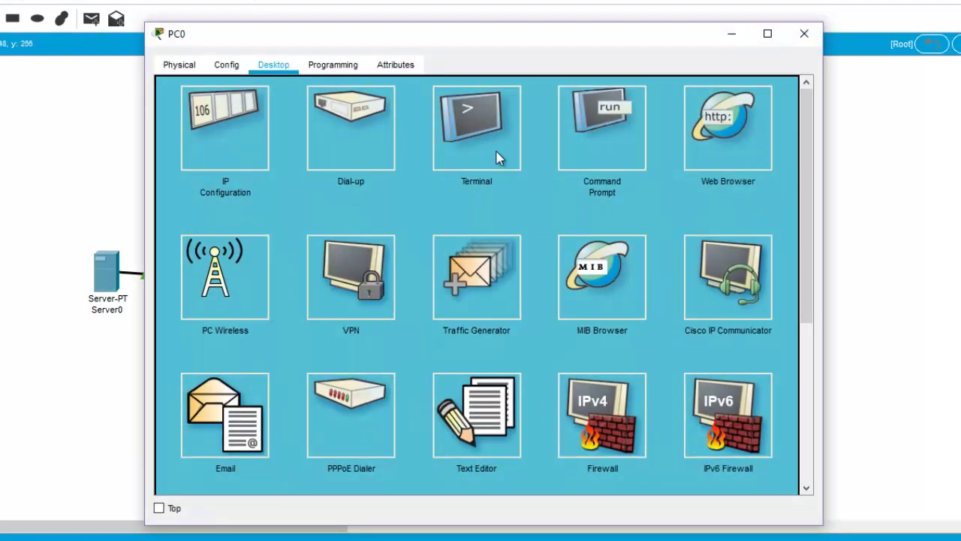
click(816, 40)
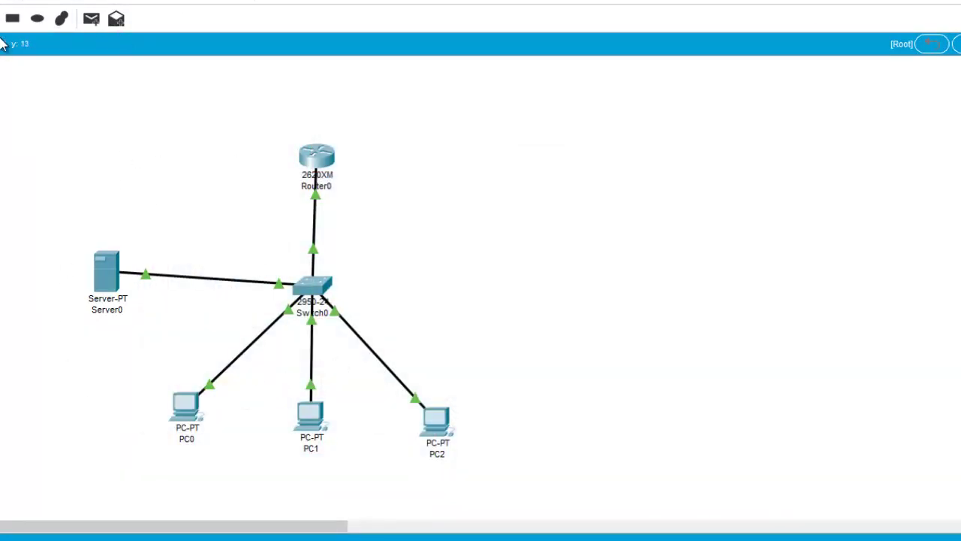
Choose the ellipse drawing tool, undoing the unfilled trial ellipse, and set a solid magenta fill colour.
click(36, 19)
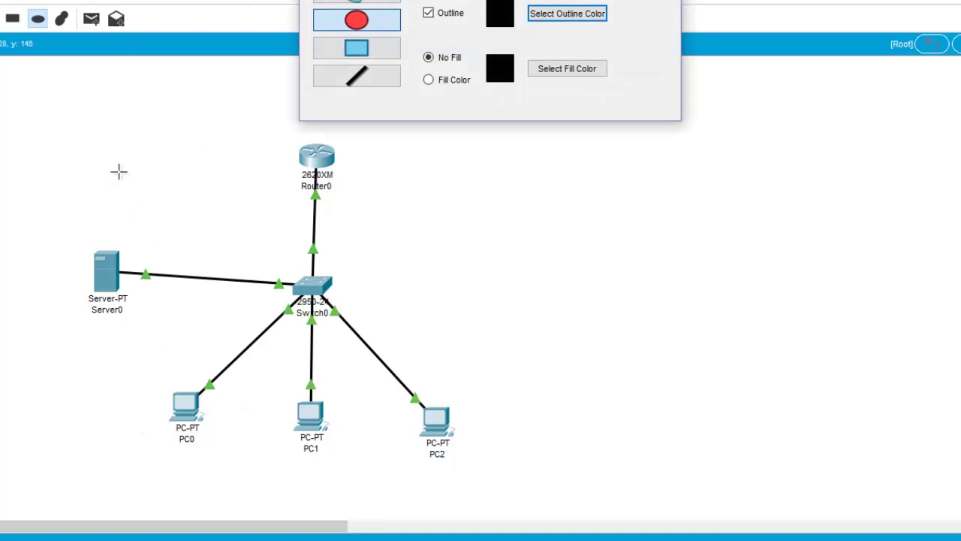
drag(141, 169, 313, 441)
key(ctrl+z)
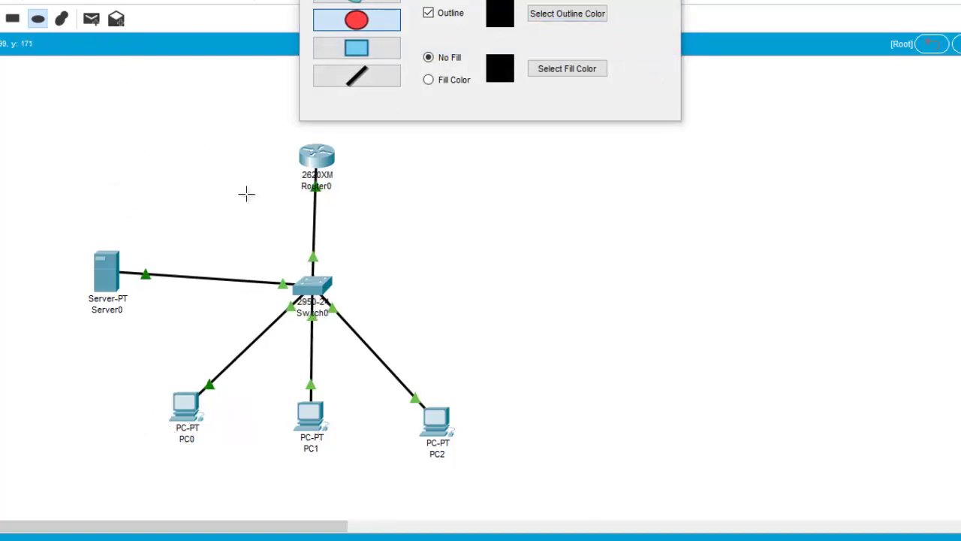
click(432, 80)
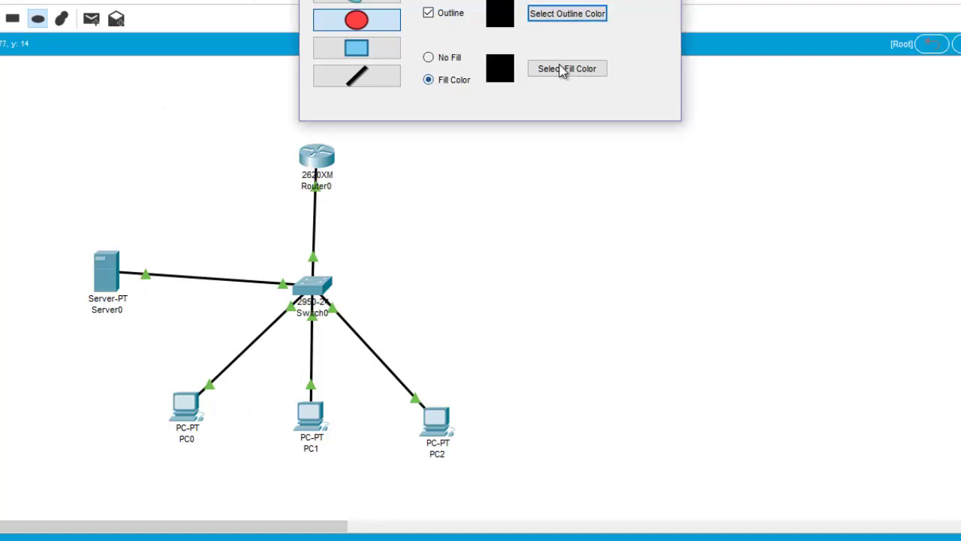
click(564, 75)
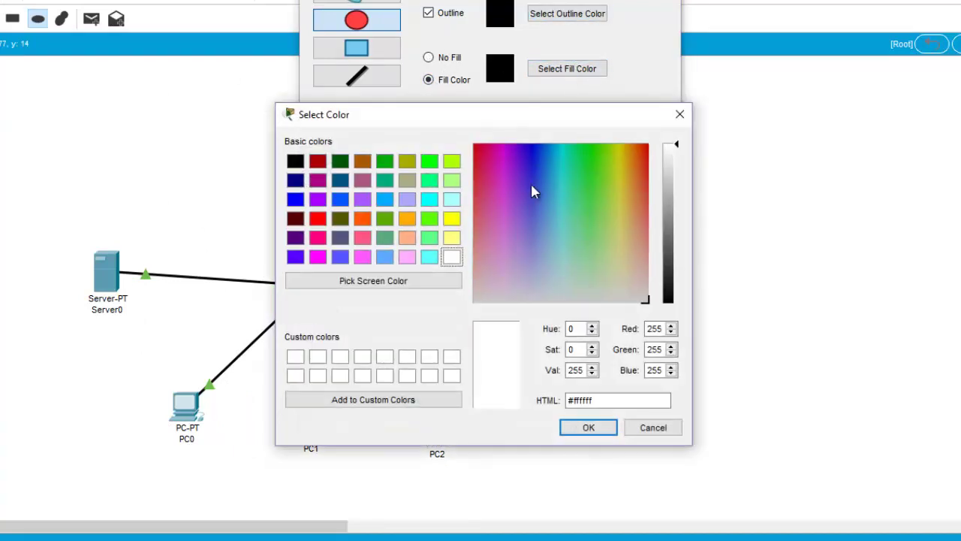
click(498, 181)
click(586, 428)
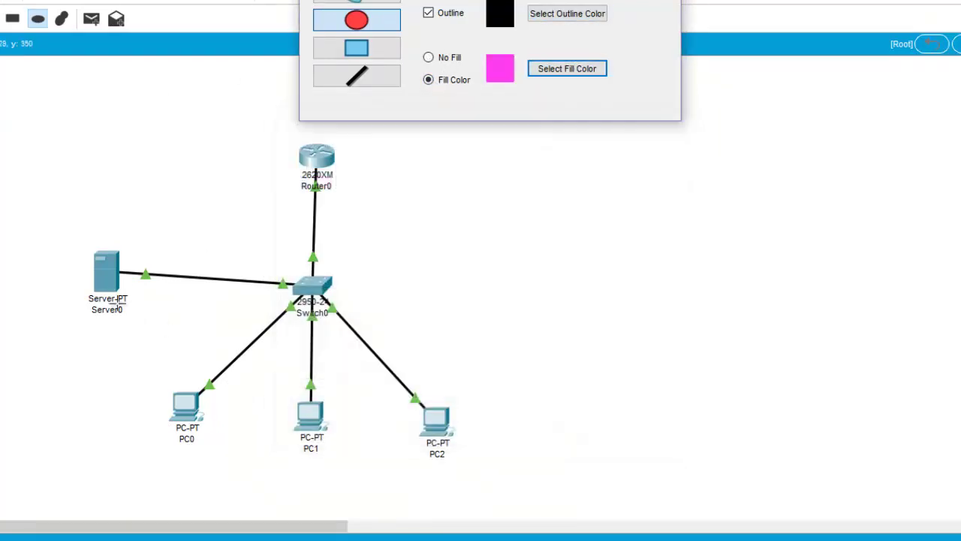
Draw a magenta ellipse around Server0 and PC0 to mark their VLAN area, and move PC0 fully inside it.
mouse_move(188, 185)
mouse_down()
mouse_move(253, 398)
mouse_move(0, 0)
mouse_move(868, 176)
mouse_move(343, 292)
mouse_move(217, 497)
mouse_move(80, 503)
mouse_up()
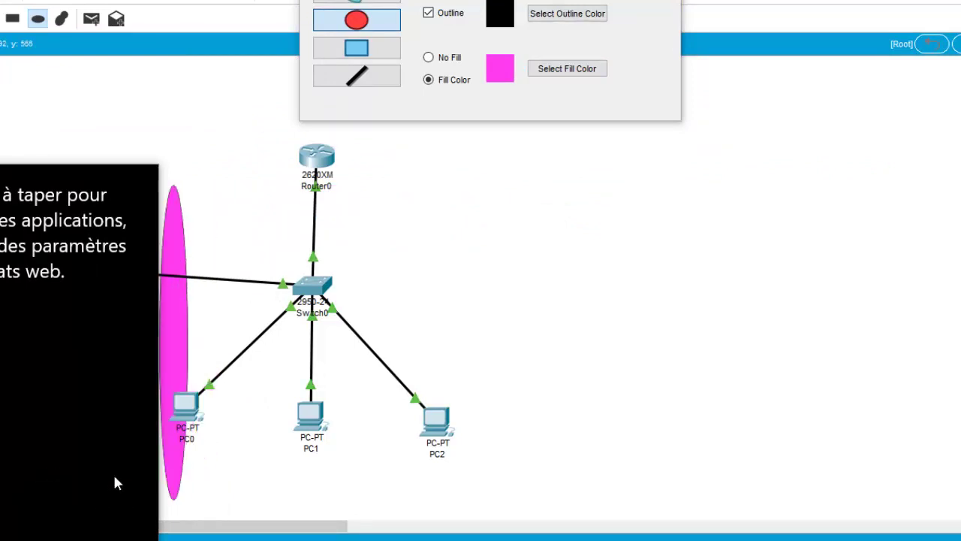
click(266, 498)
drag(223, 456, 50, 212)
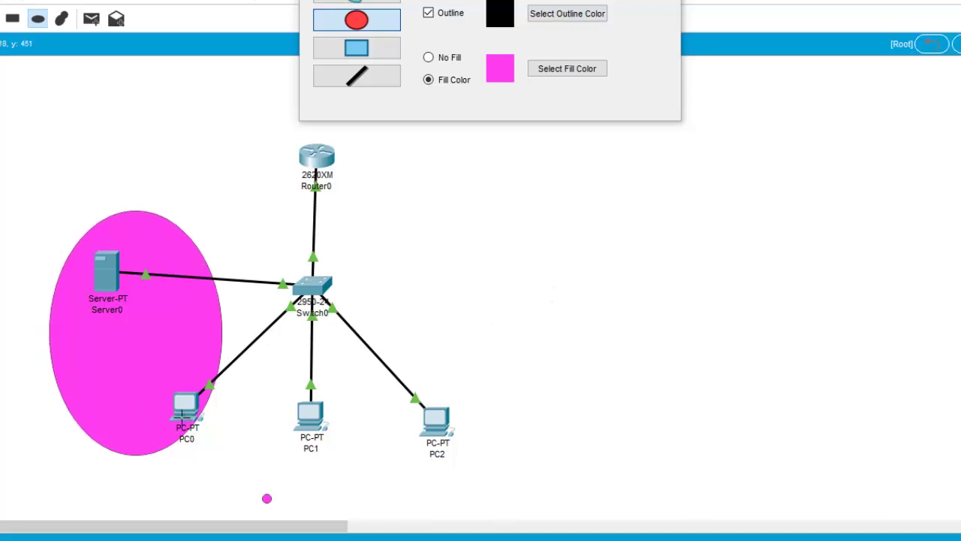
click(262, 307)
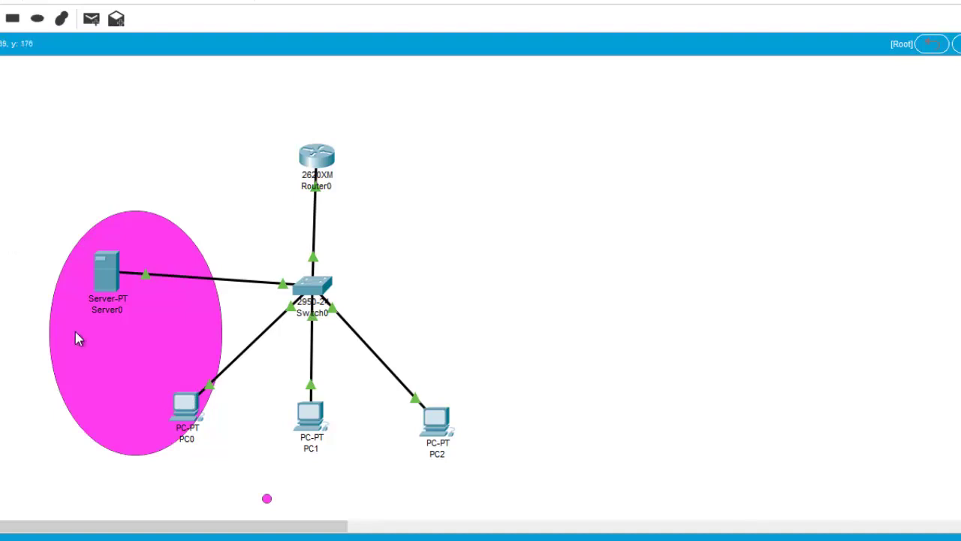
drag(182, 409, 124, 384)
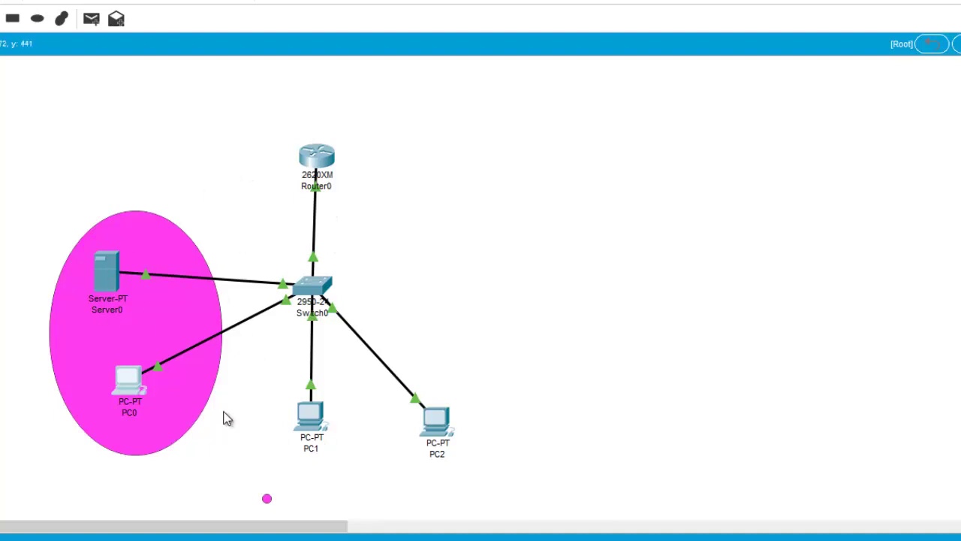
Return to Router0's command line and exit interface configuration to global configuration mode.
mouse_move(255, 537)
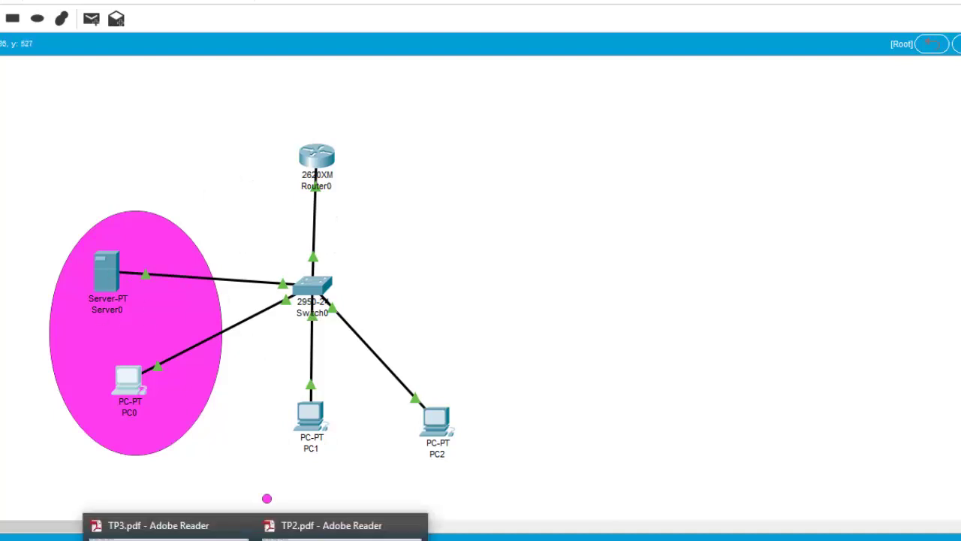
mouse_move(293, 538)
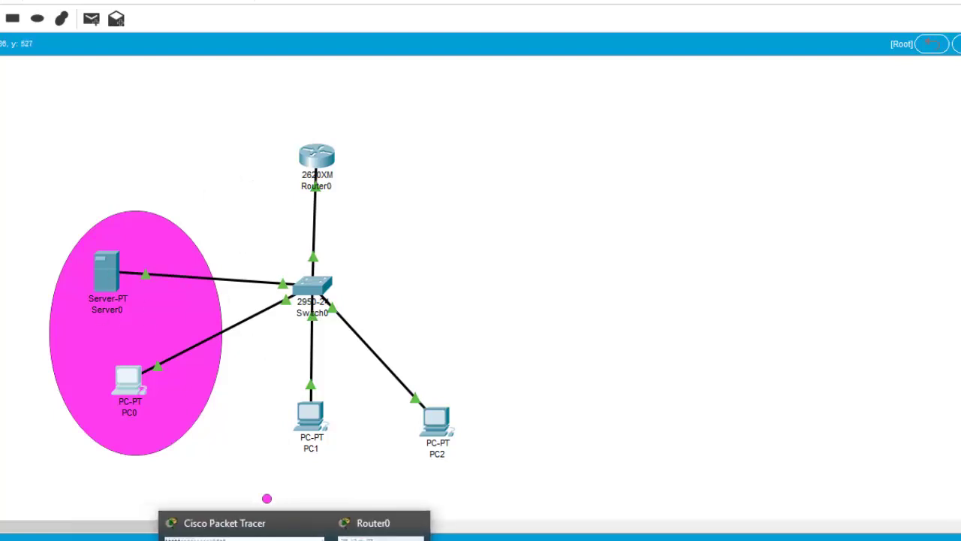
click(379, 526)
key(Return)
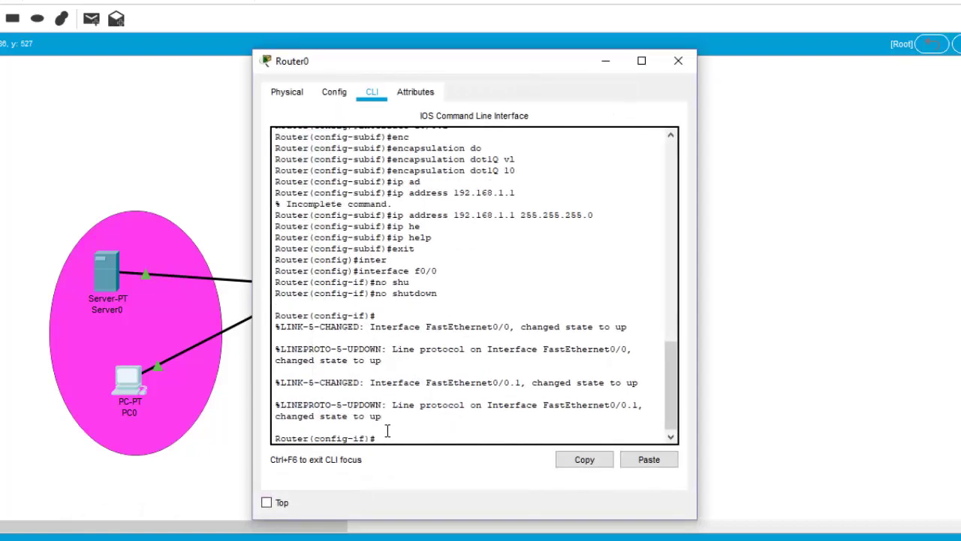
text(int)
key(Tab)
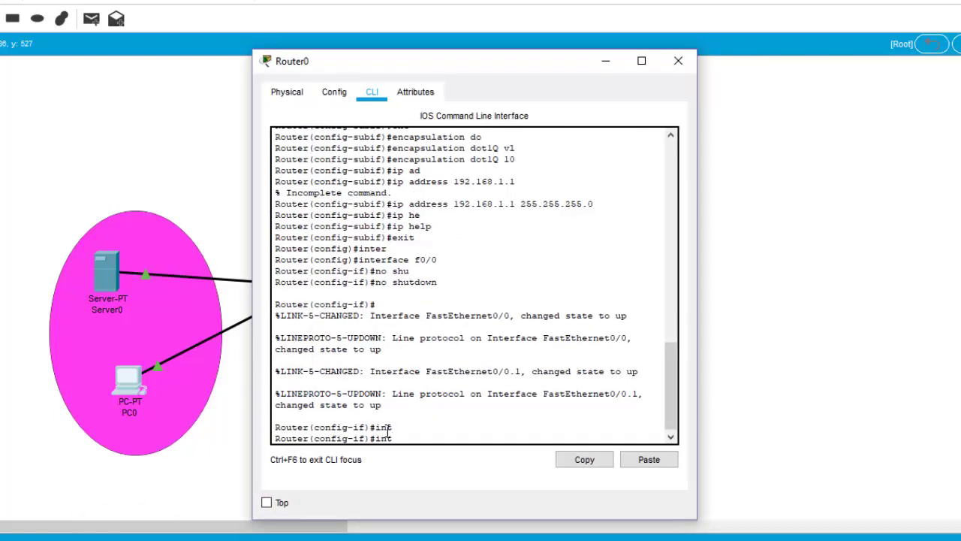
key(BackSpace)
key(BackSpace)
key(BackSpace)
text(exit)
key(Return)
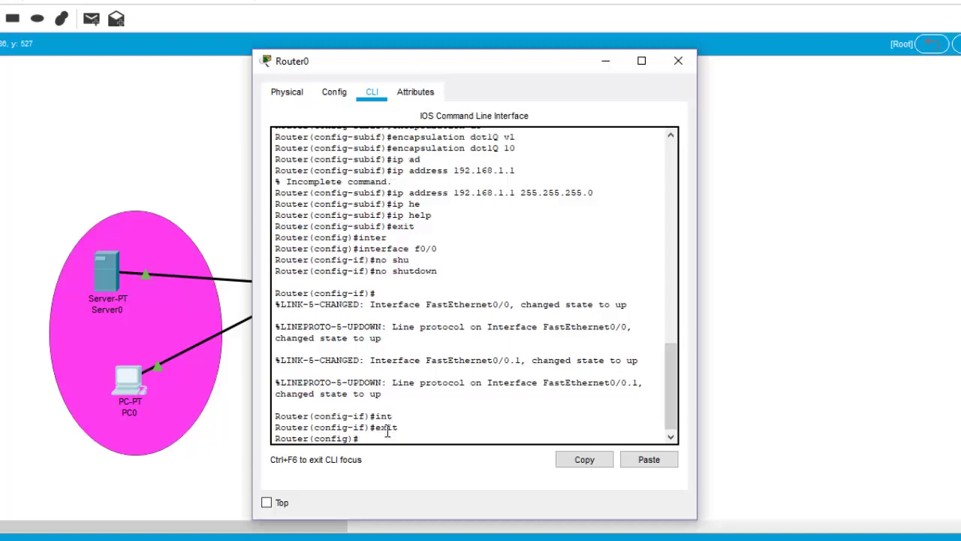
Create subinterface f0/0.2 on Router0 and enter its configuration mode.
text(inter)
key(Tab)
text(f)
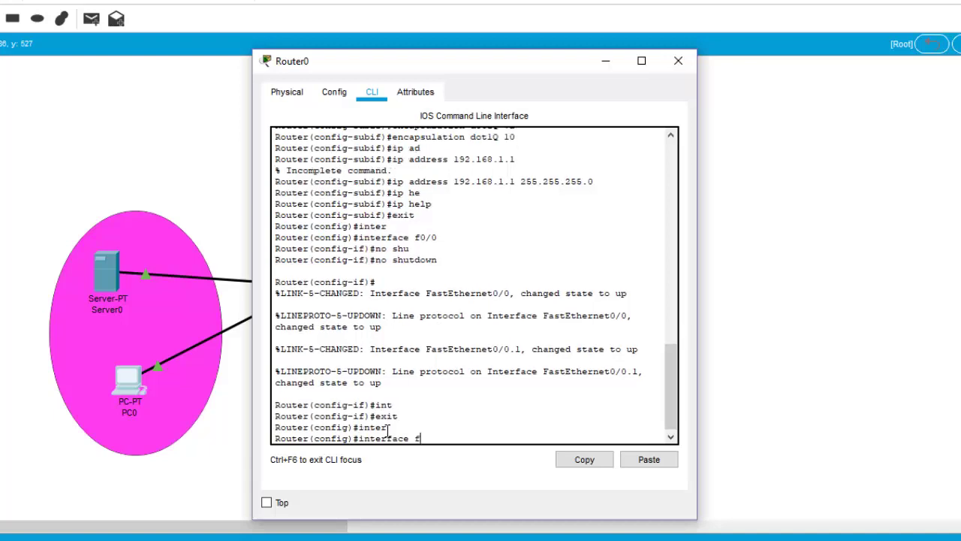
text(0/0.2)
key(Return)
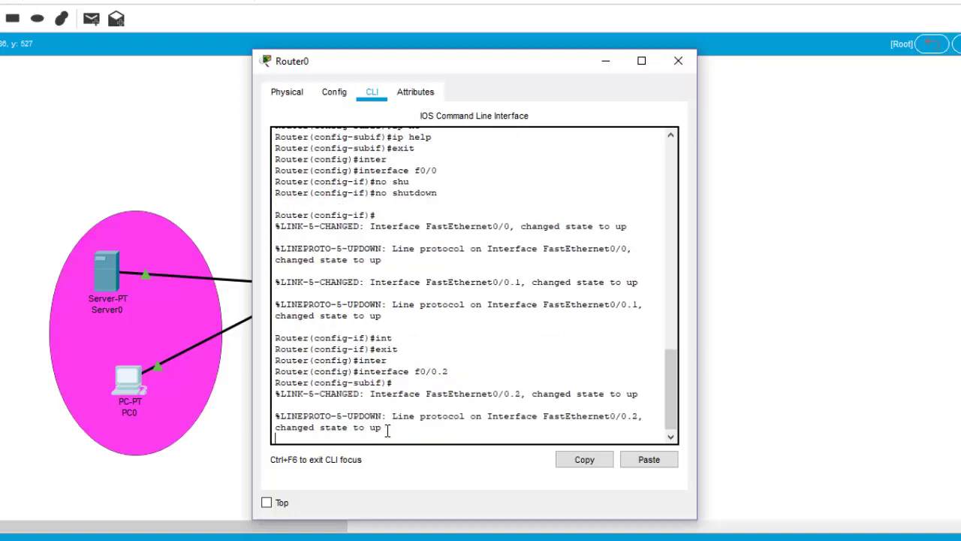
key(Return)
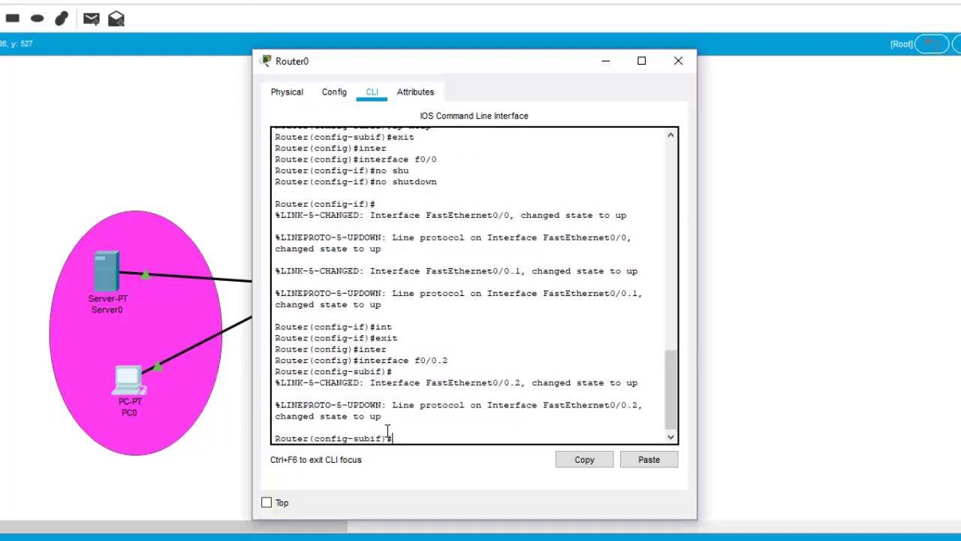
Set dot1Q encapsulation for VLAN 20 on subinterface f0/0.2, discarding the prematurely started address command.
text(ip ad)
key(Tab)
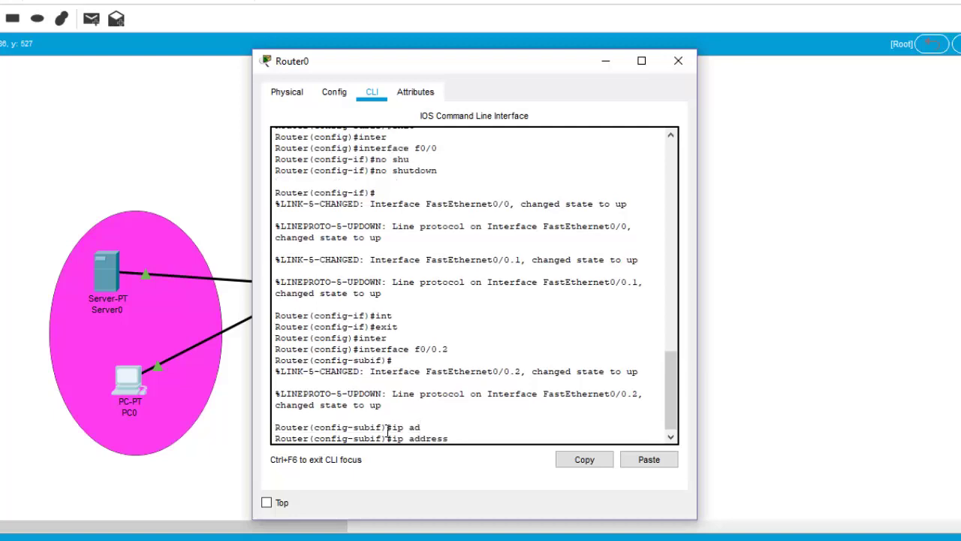
key(BackSpace)
key(BackSpace)
key(BackSpace)
key(BackSpace)
key(BackSpace)
key(BackSpace)
key(BackSpace)
key(BackSpace)
key(BackSpace)
key(BackSpace)
text(en)
key(Tab)
text(dot)
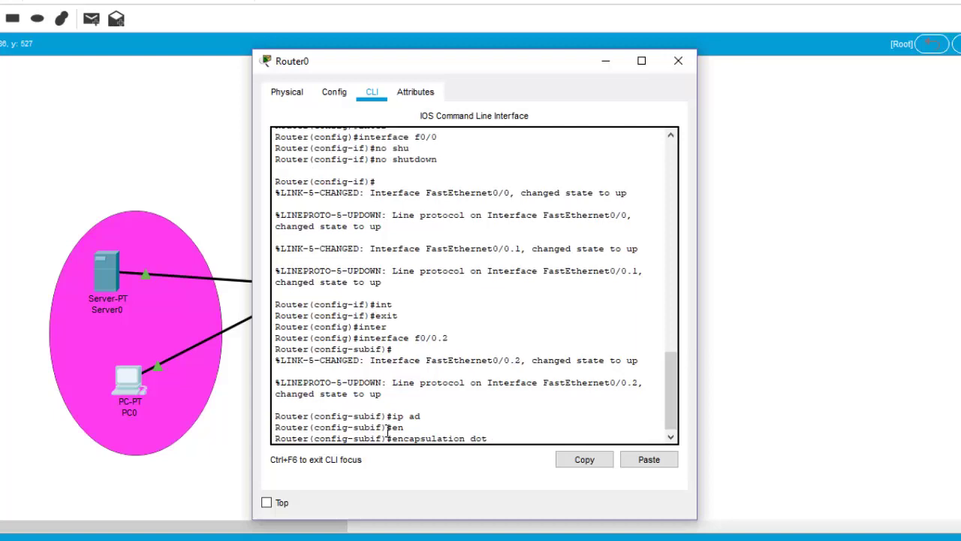
key(Tab)
text(20)
key(Return)
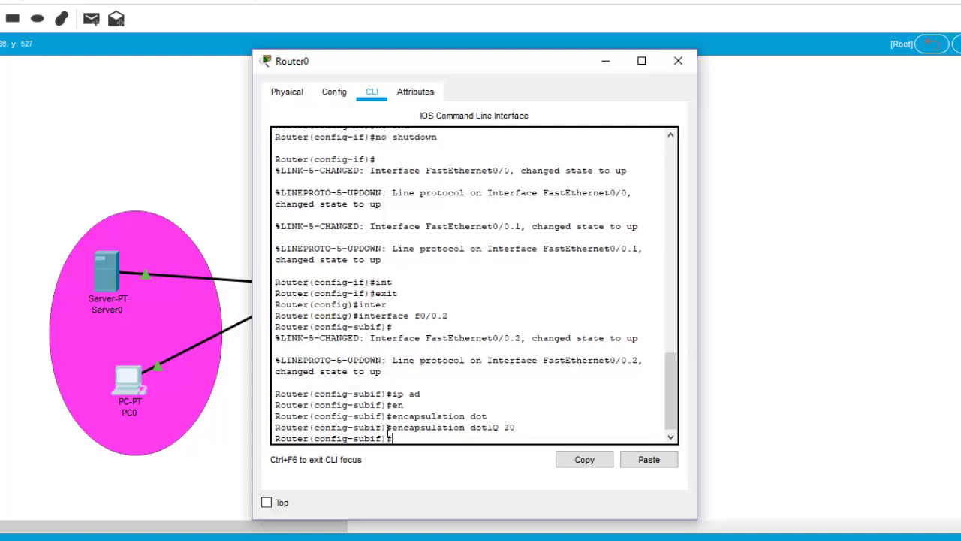
Assign IP address 192.168.2.1 with mask 255.255.255.0 to subinterface f0/0.2.
text(ip ad)
key(Tab)
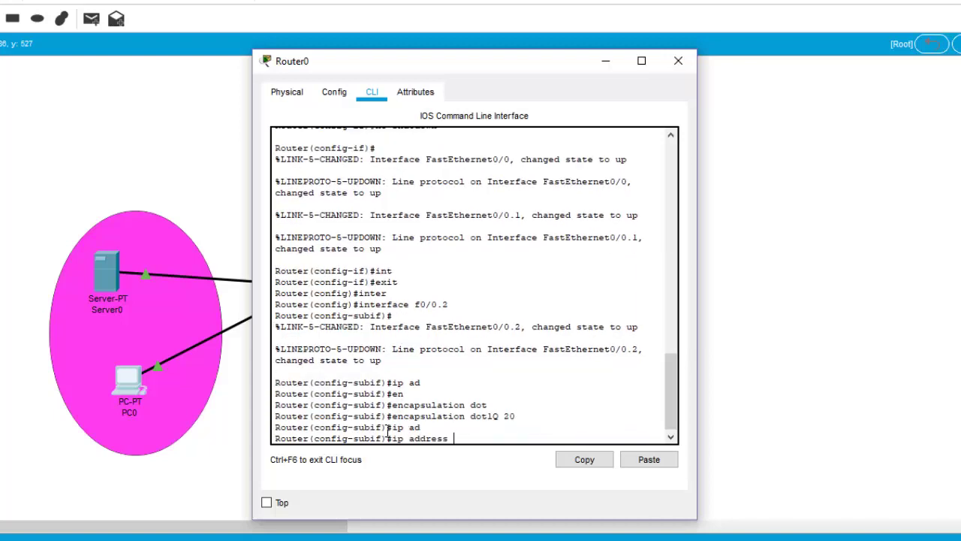
text(192.168.2.1 255.255.255.0)
key(Return)
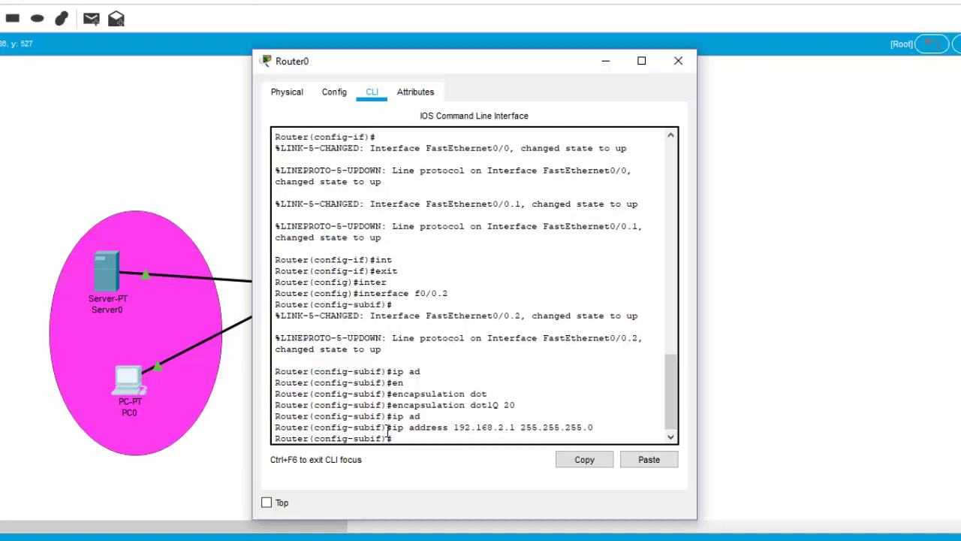
Set the DHCP helper address of subinterface f0/0.2 to 192.168.1.2, exit the subinterface and minimise Router0's window.
text(ip he)
key(Tab)
text(l)
key(Tab)
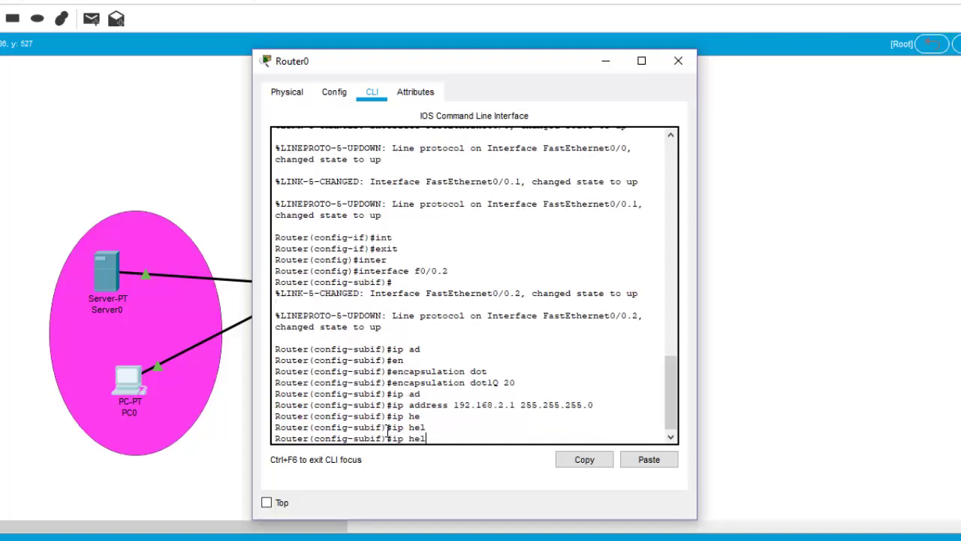
text(p)
key(Tab)
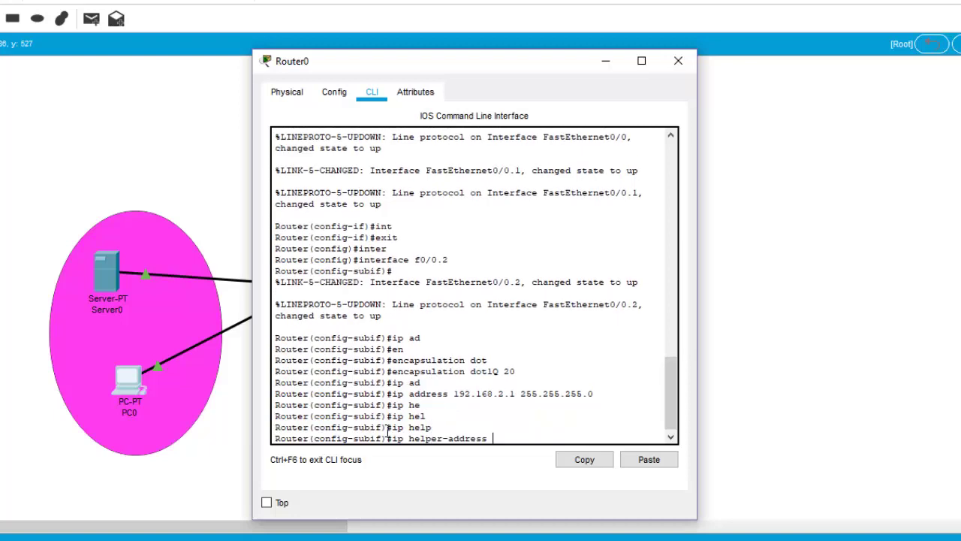
text(192.168.1.1)
key(BackSpace)
text(2)
key(Return)
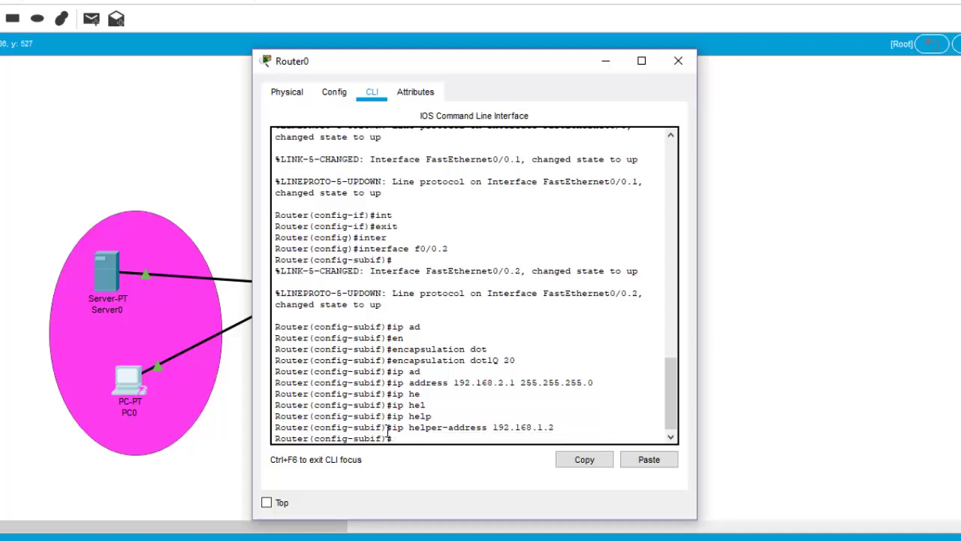
text(exit)
key(Return)
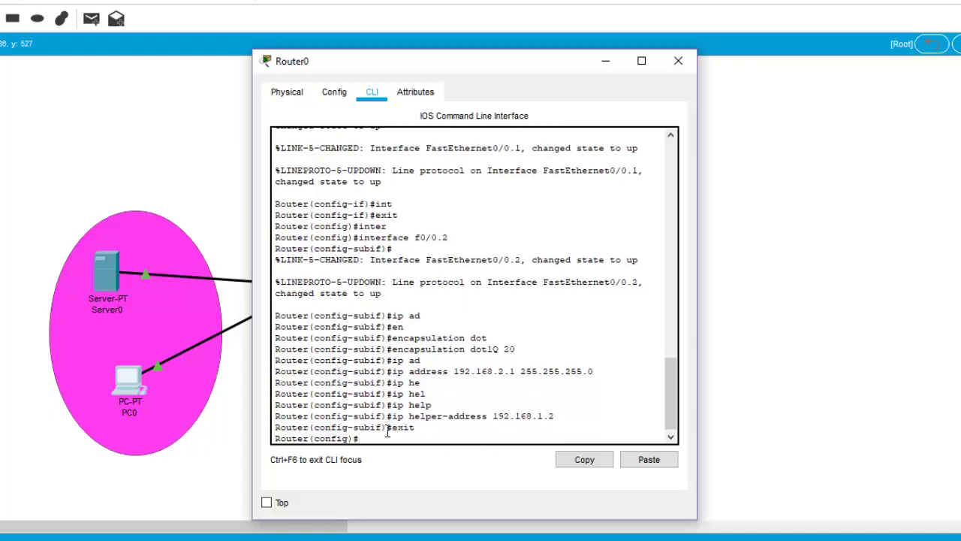
click(606, 61)
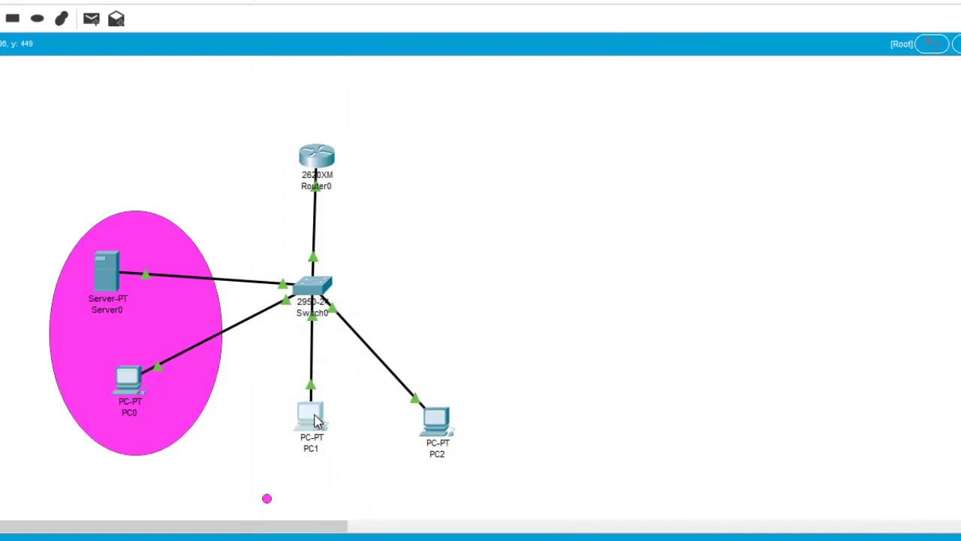
Set the IP configuration of PC1 to DHCP and close its window.
click(315, 421)
click(273, 65)
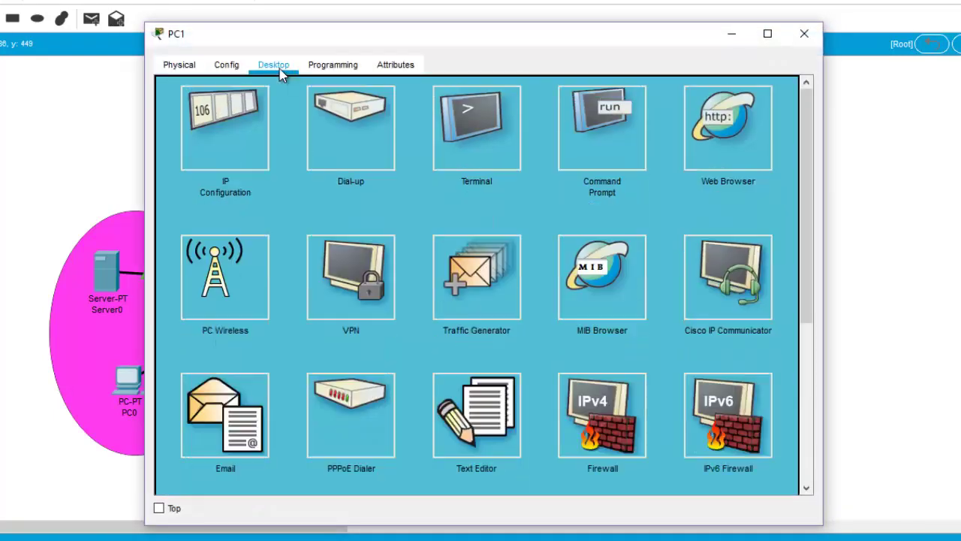
click(242, 134)
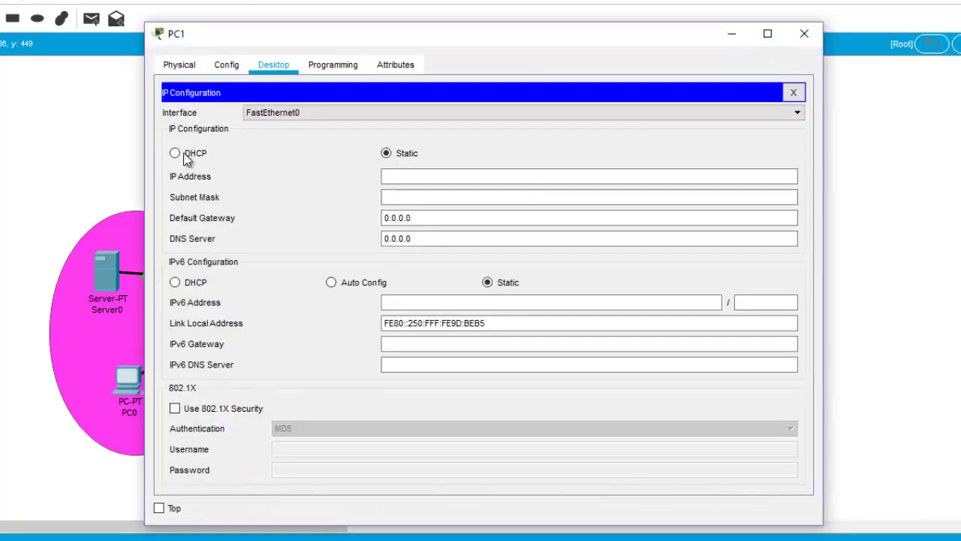
click(175, 154)
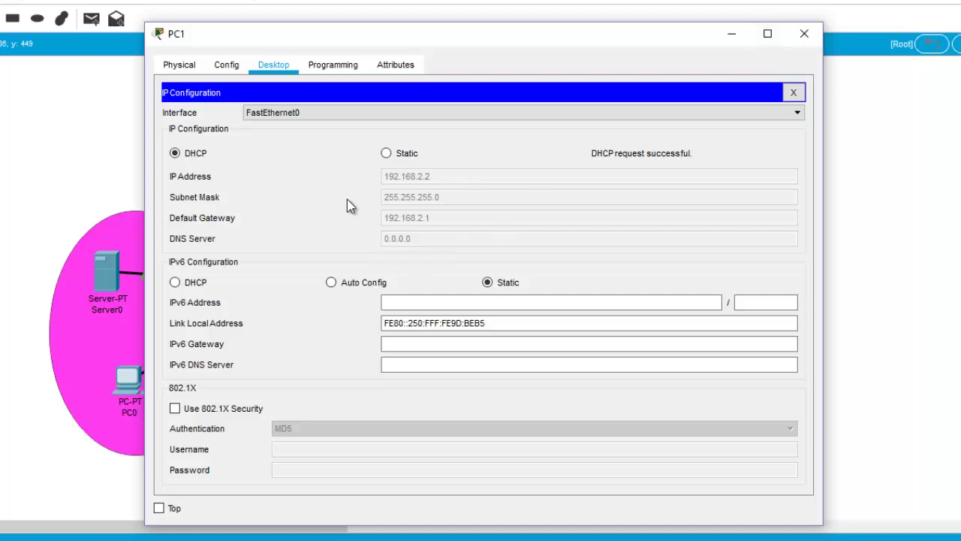
click(804, 34)
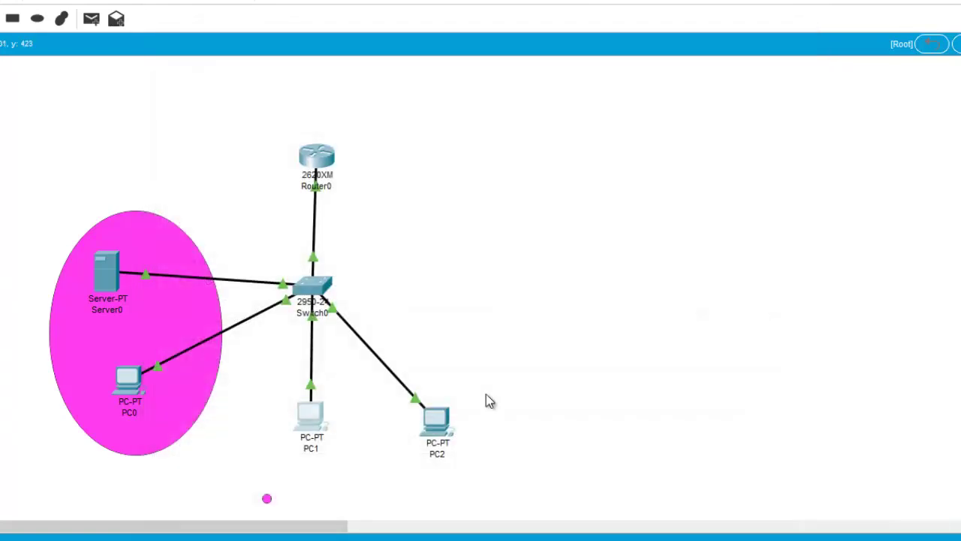
Return to Router0's command line and create subinterface f0/0.3, entering its configuration mode.
click(434, 422)
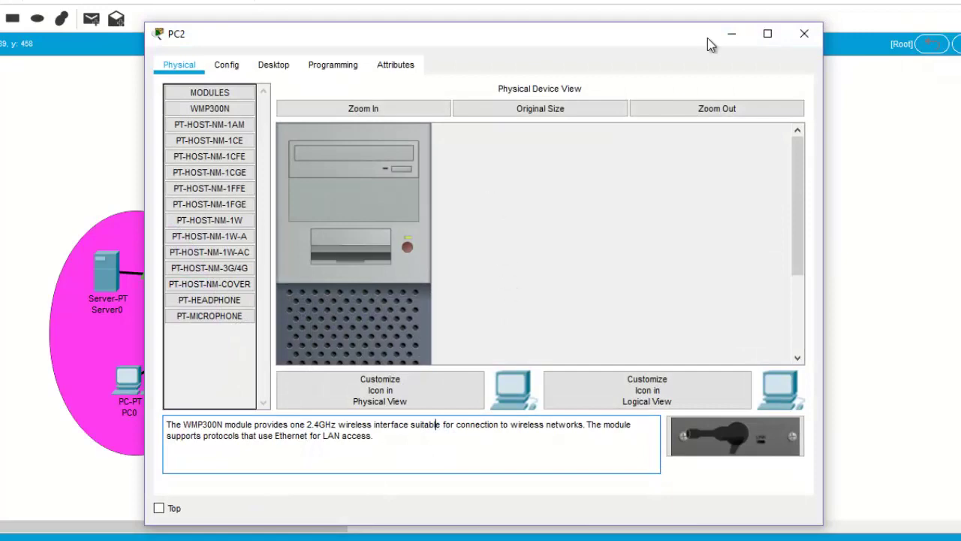
click(804, 34)
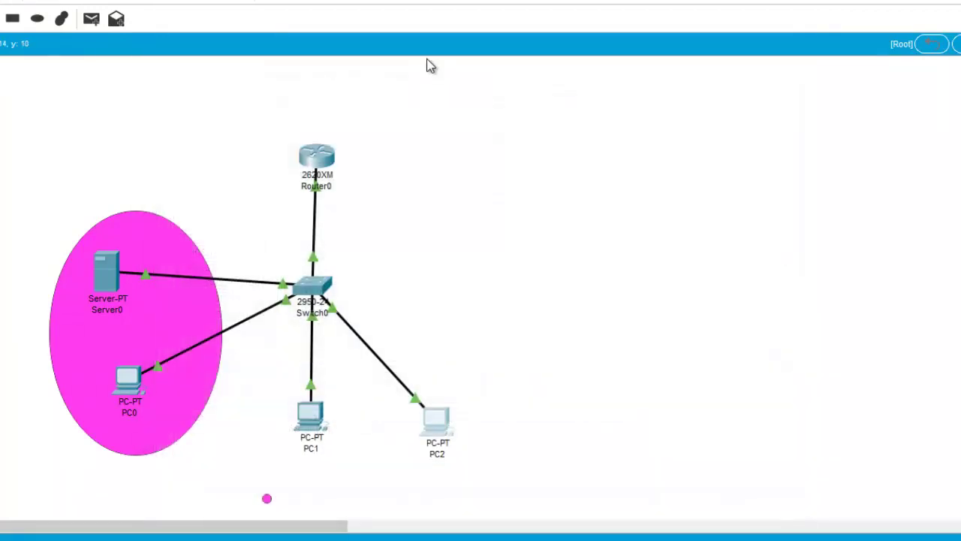
click(316, 157)
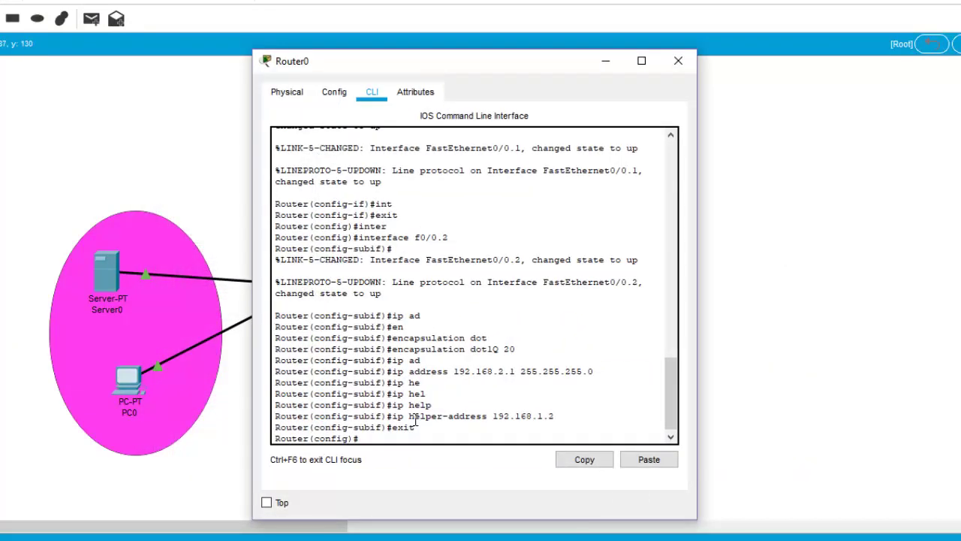
text(int)
key(Tab)
text(f)
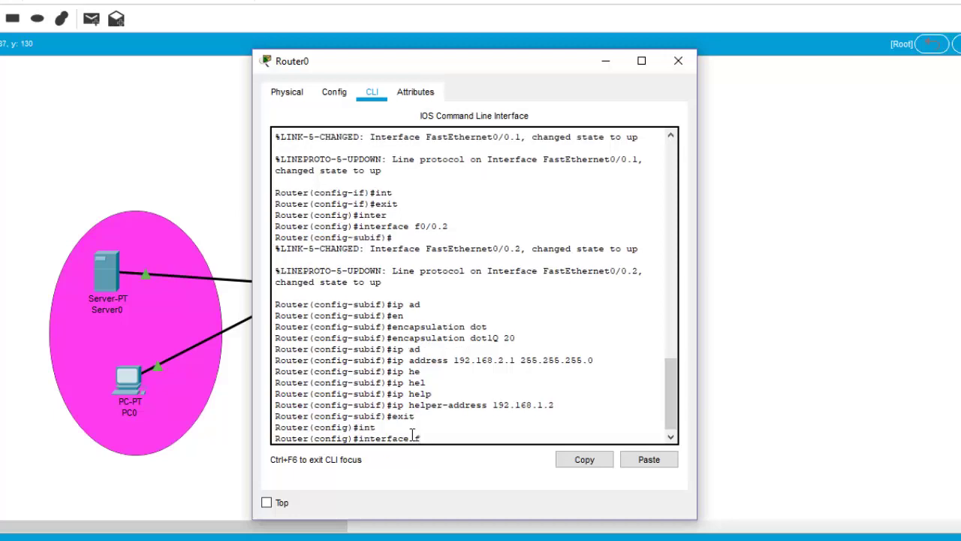
text(0/0.3)
key(Return)
key(Return)
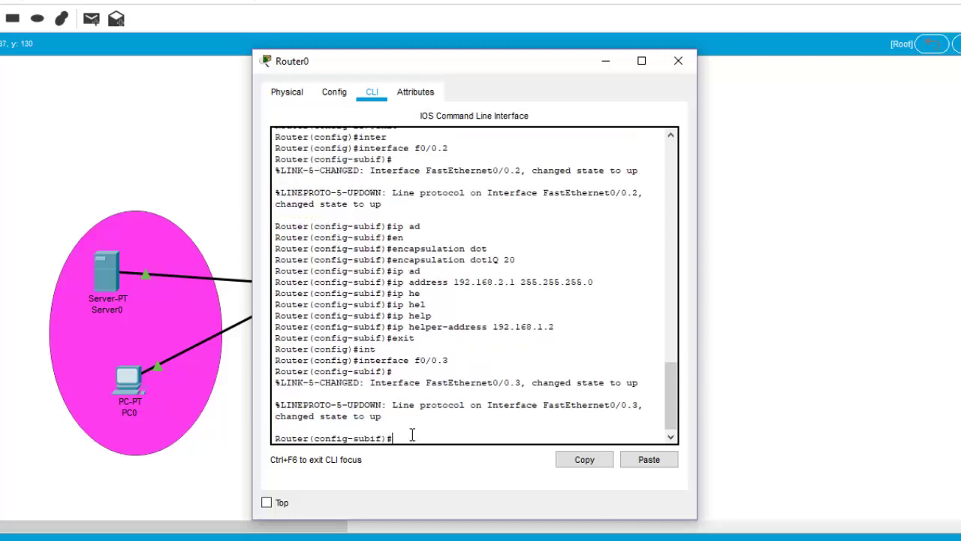
Set dot1Q encapsulation for VLAN 30 on subinterface f0/0.3.
text(en)
key(Tab)
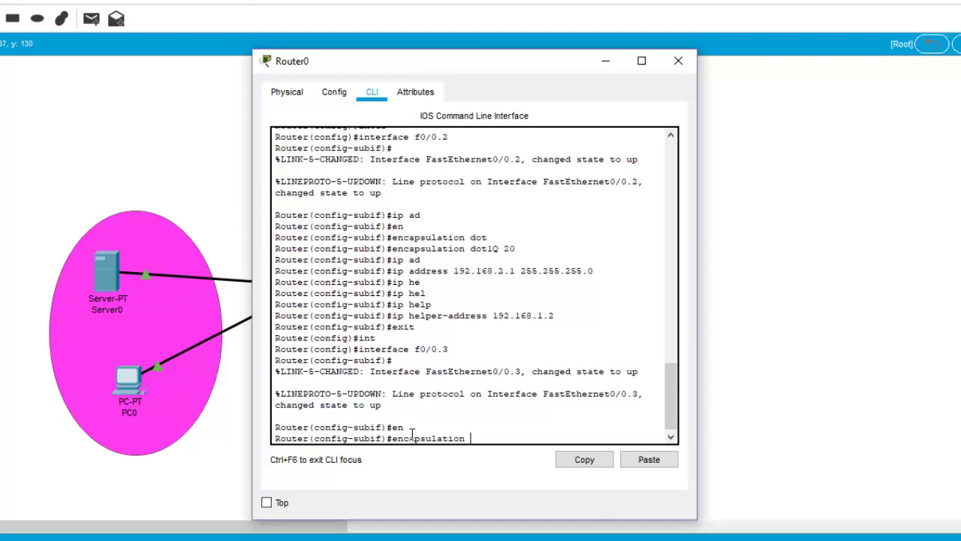
text(dot)
key(Tab)
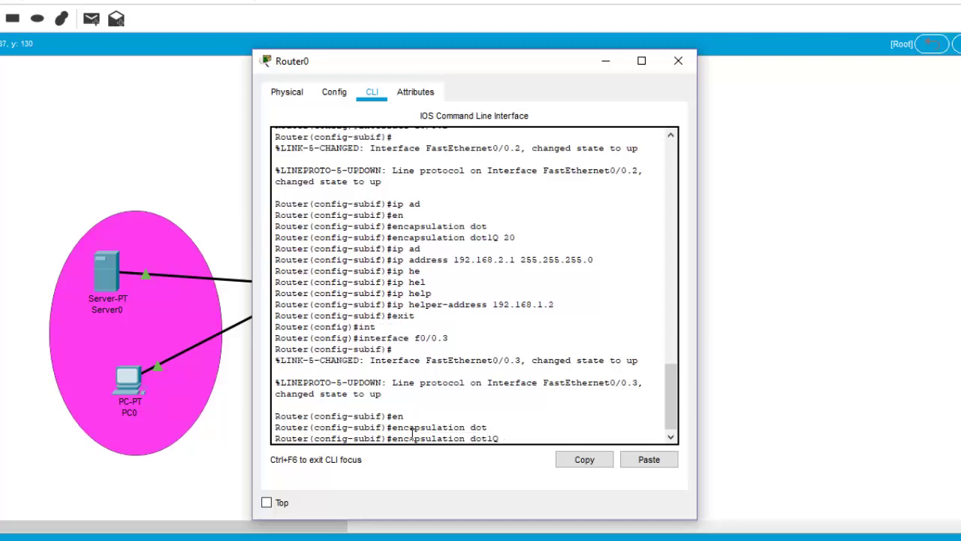
text(30)
key(Return)
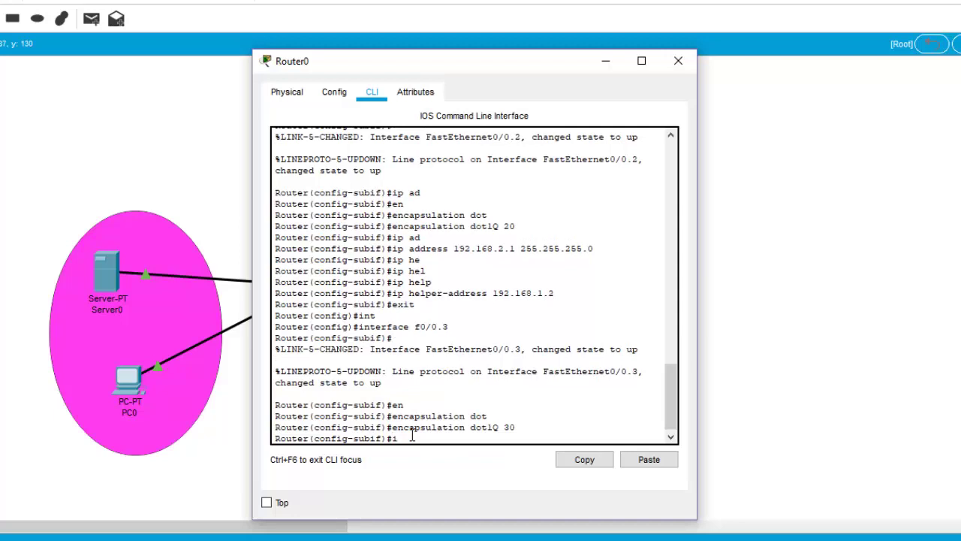
Assign IP address 192.168.3.1 with mask 255.255.255.0 to subinterface f0/0.3.
text(ip)
key(Tab)
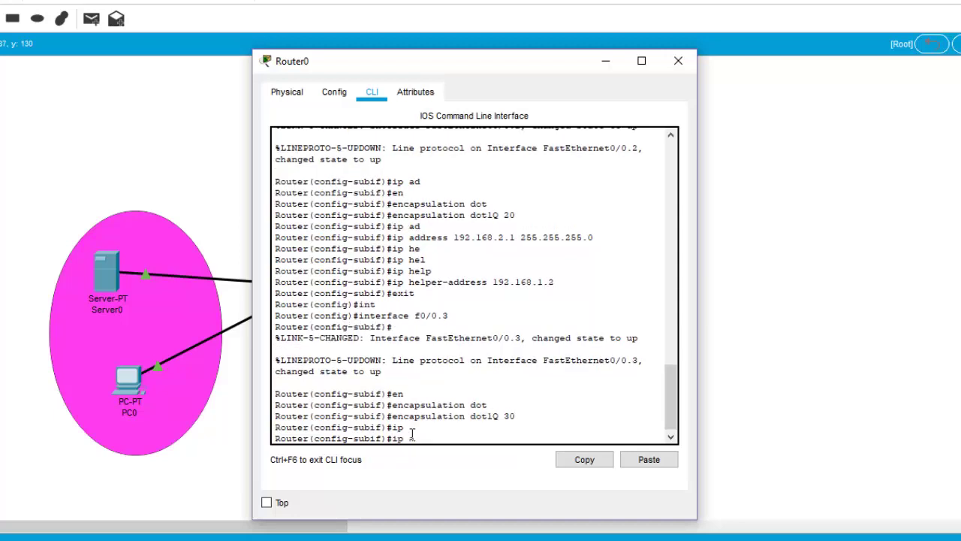
text(ad)
key(Tab)
text(192.168.3.)
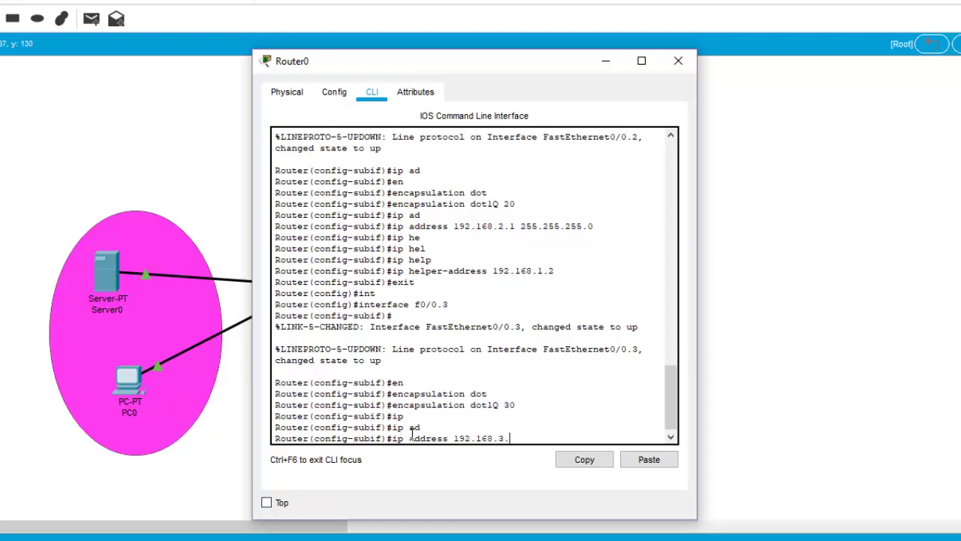
text(1 255.255.255.0)
key(Return)
Set the DHCP helper address of subinterface f0/0.3 to 192.168.1.2.
text(ip h)
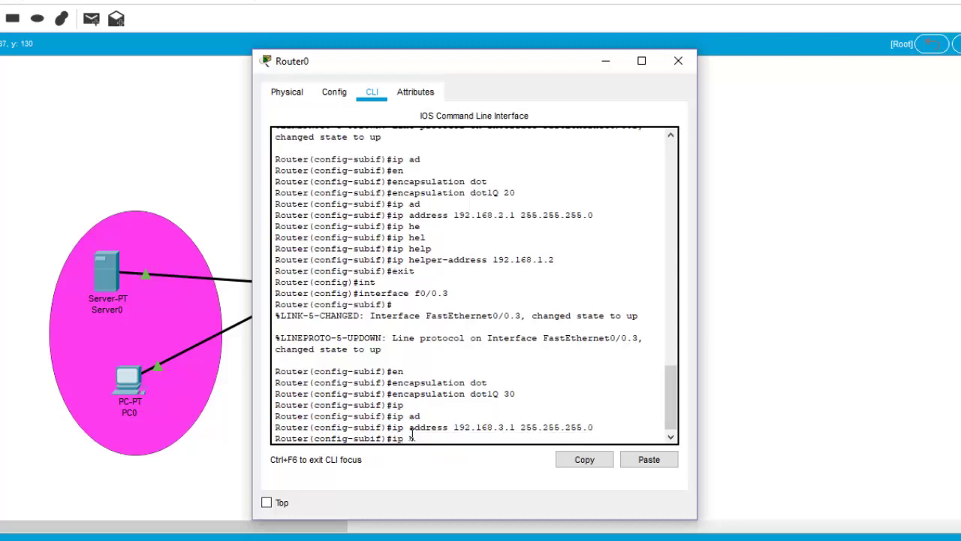
key(Tab)
text(elp)
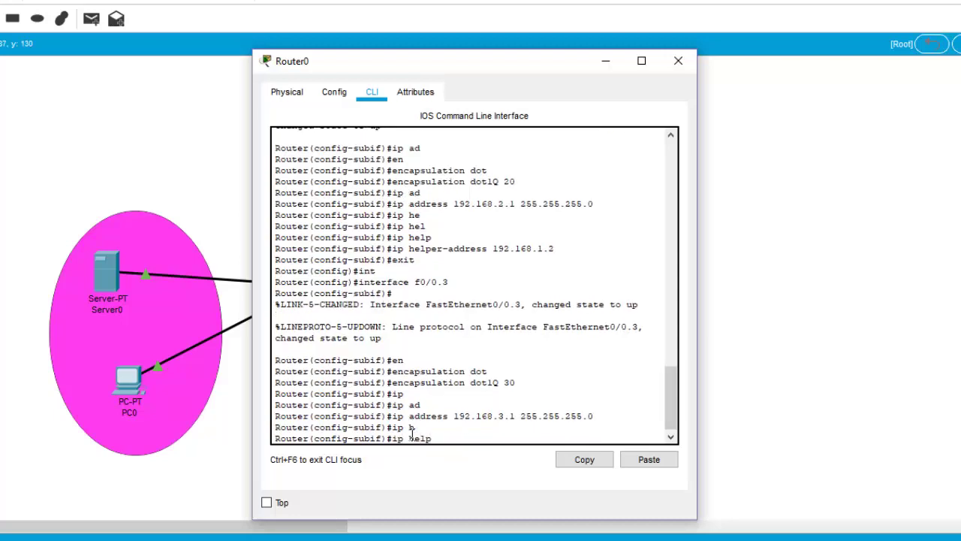
key(Tab)
text(192168)
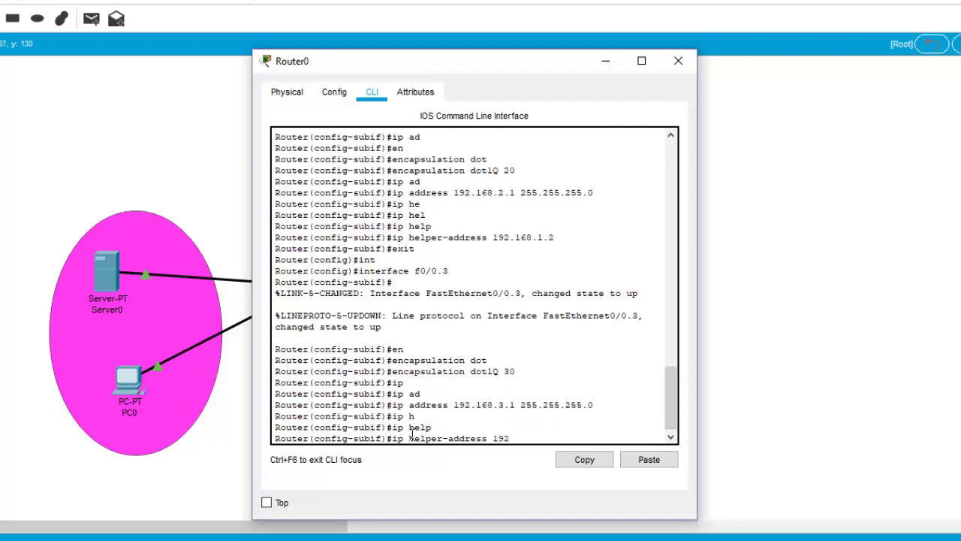
key(BackSpace)
key(BackSpace)
key(BackSpace)
key(BackSpace)
text(3)
text(2.168.1)
text(.2)
key(Return)
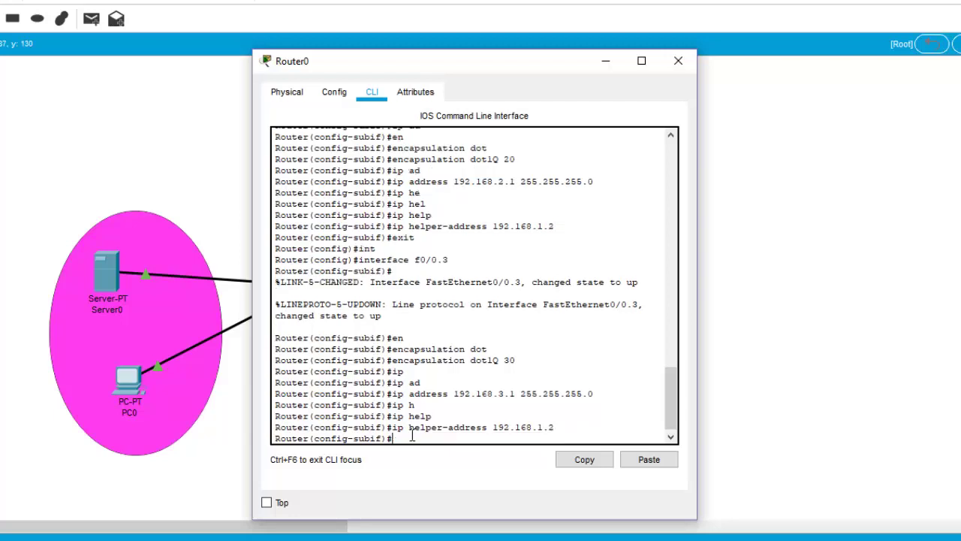
Exit the subinterface and global configuration modes and close Router0's window.
text(exit)
key(Return)
text(exit)
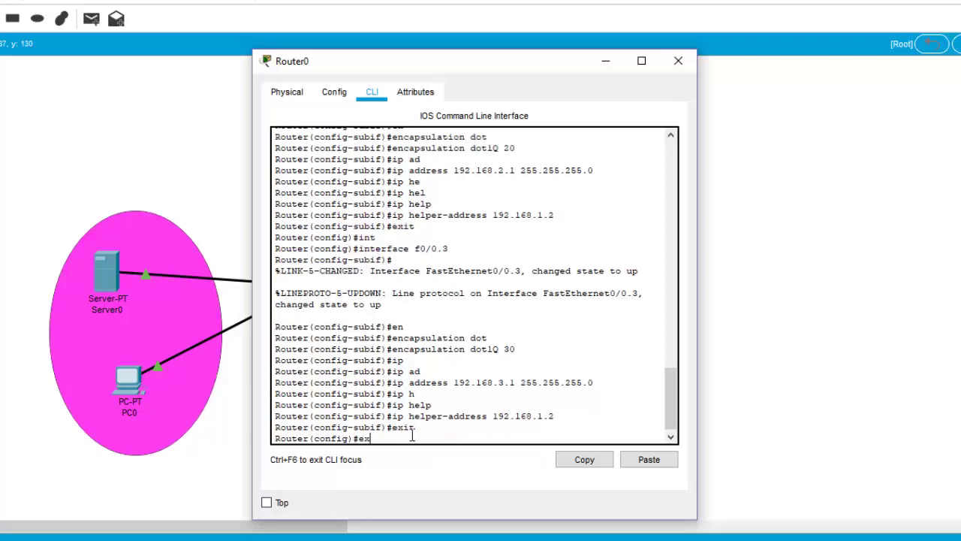
key(Return)
click(678, 60)
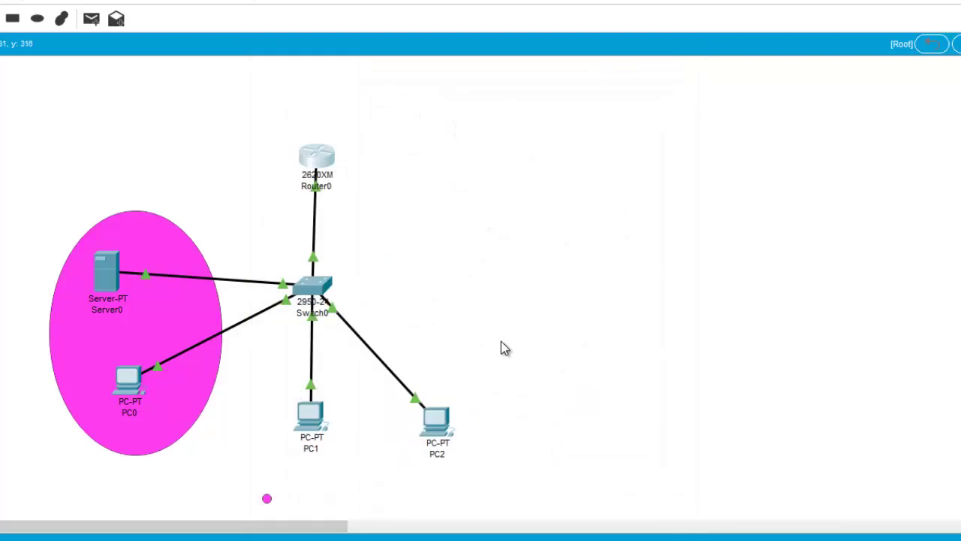
Set the IP configuration of PC2 to DHCP and close its window.
click(435, 419)
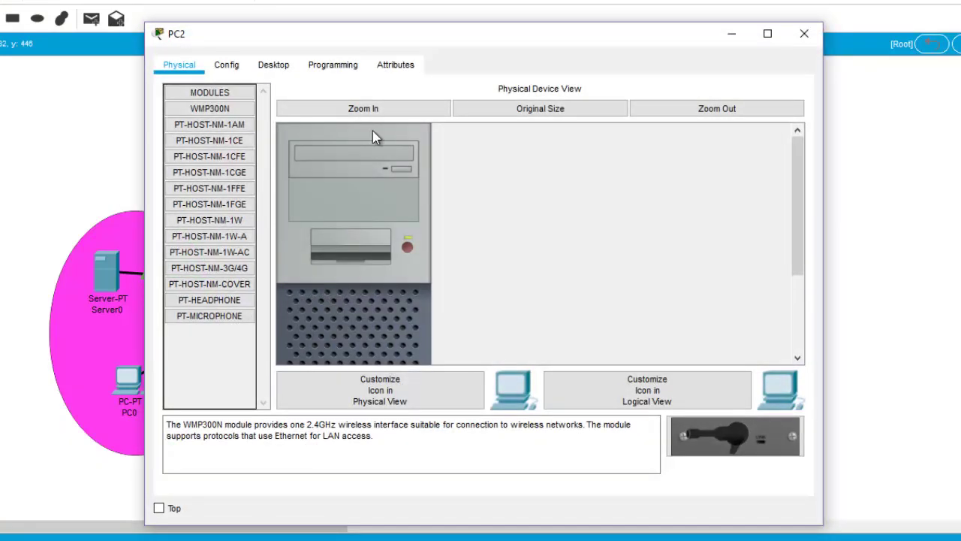
click(268, 74)
click(227, 199)
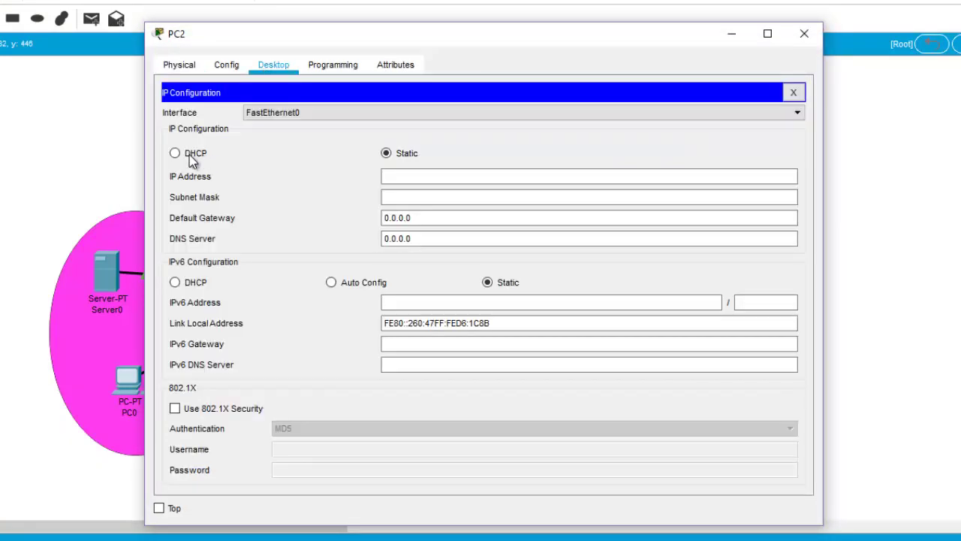
click(190, 158)
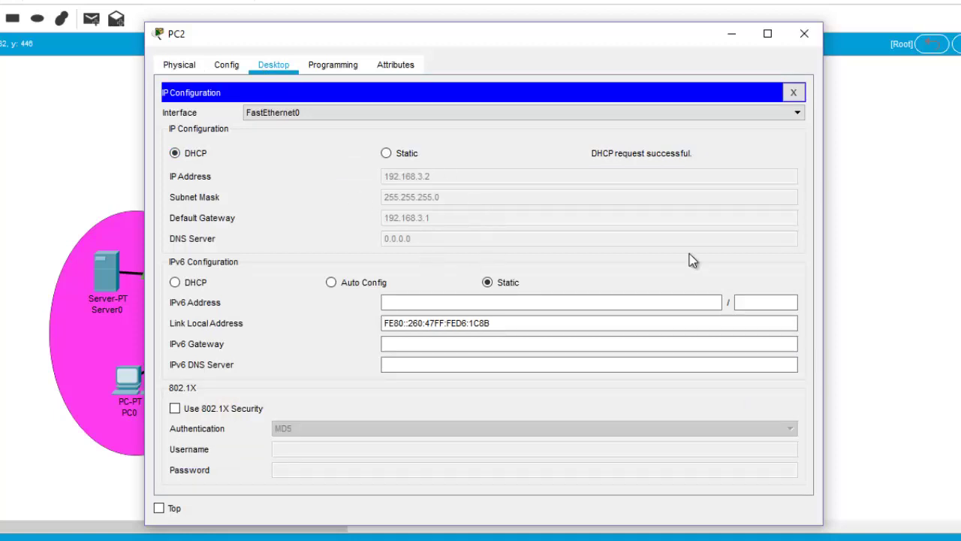
click(804, 33)
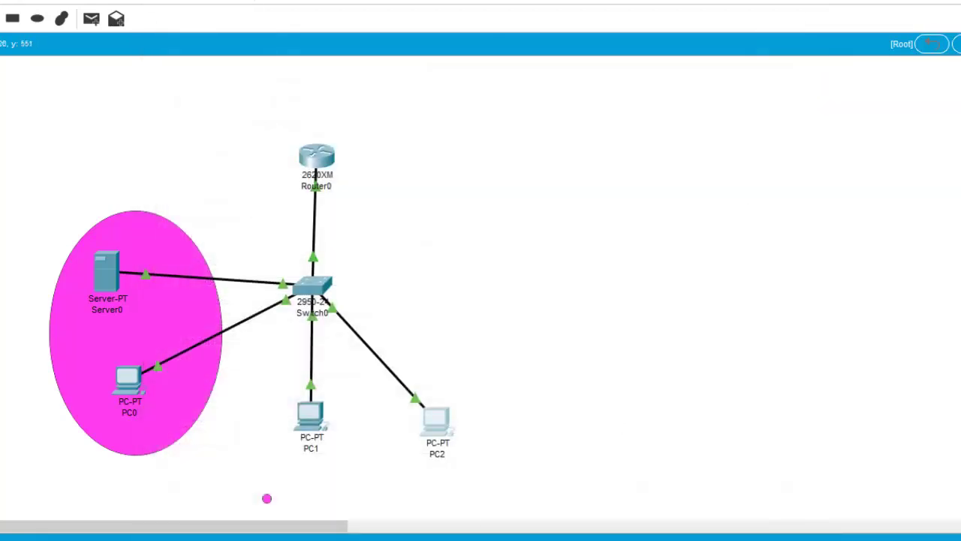